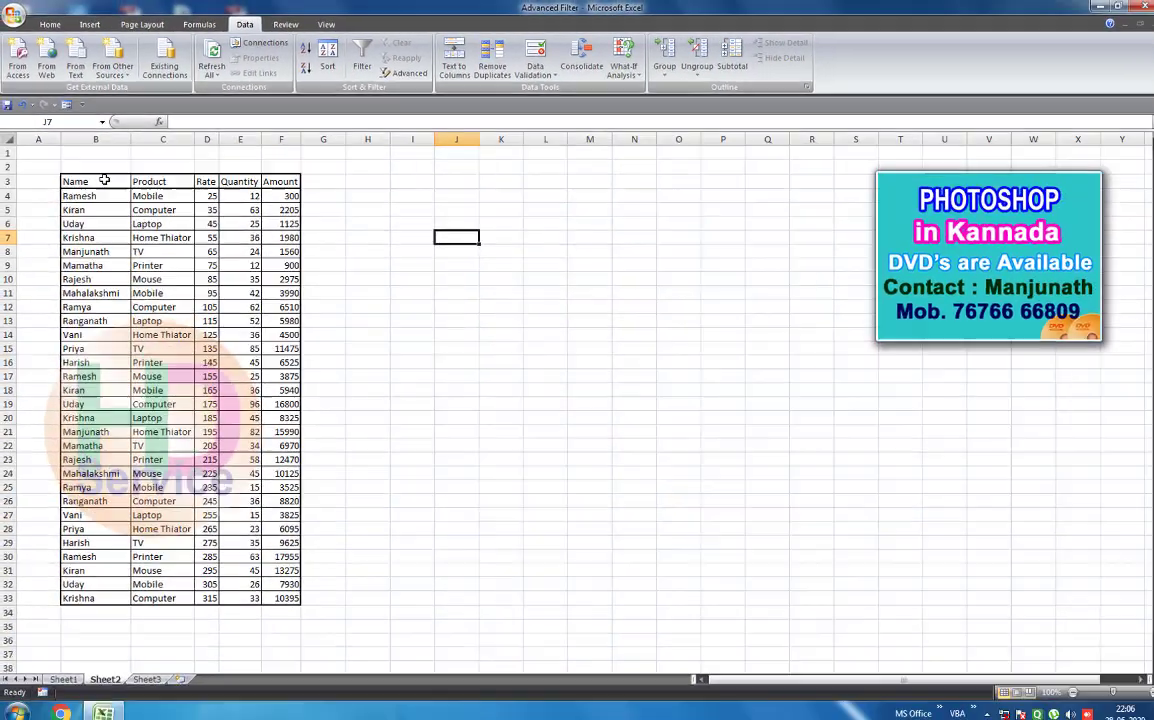
- Review the table's names and products, then select the Name and Product headers B3:C3
mouse_move(100, 180)
left_mouse_down()
mouse_move(141, 180)
mouse_move(154, 197)
left_mouse_up()
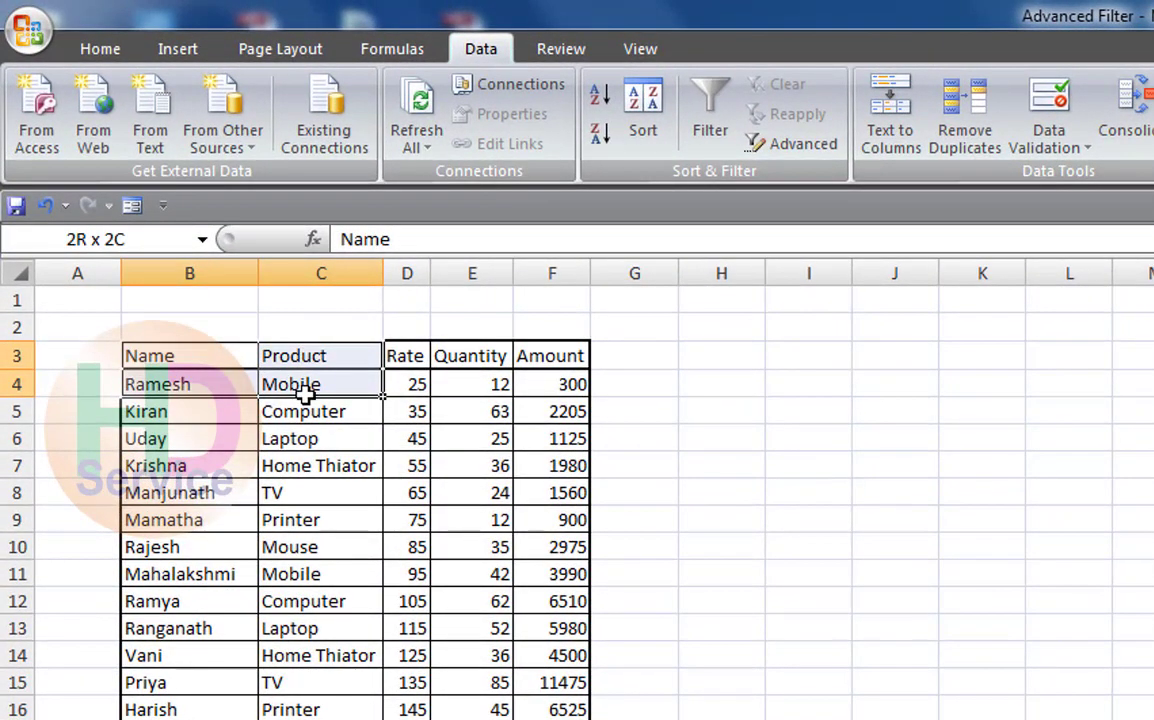
left_click(221, 358)
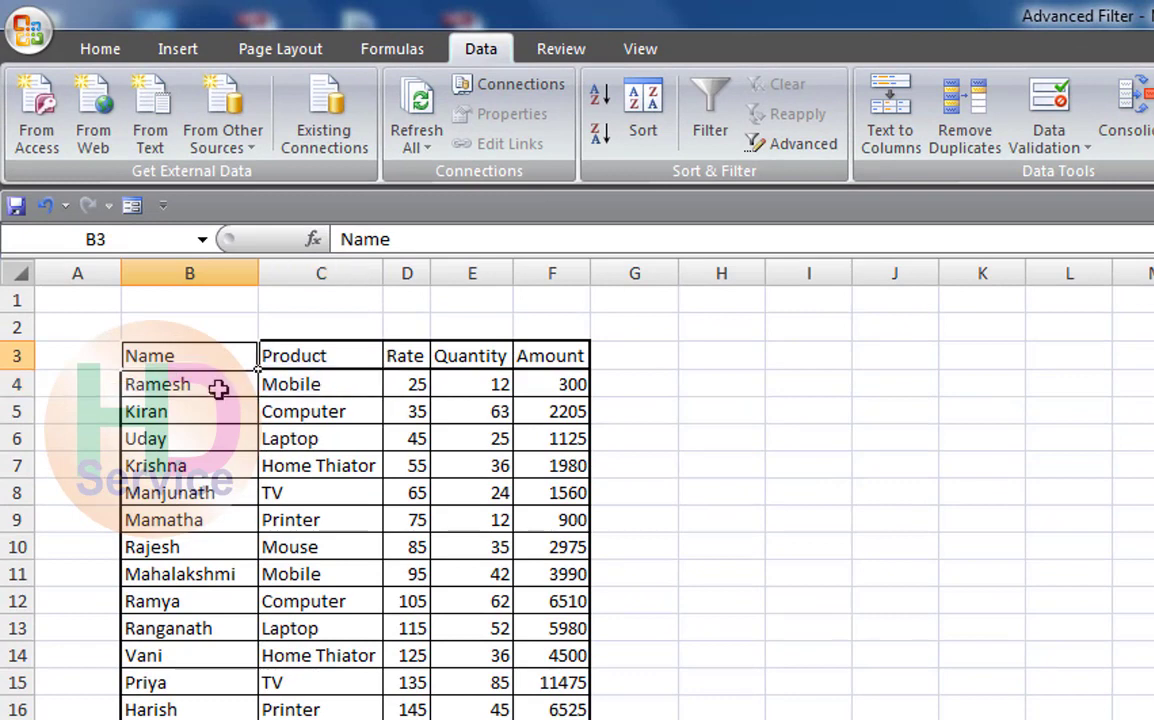
left_click(221, 386)
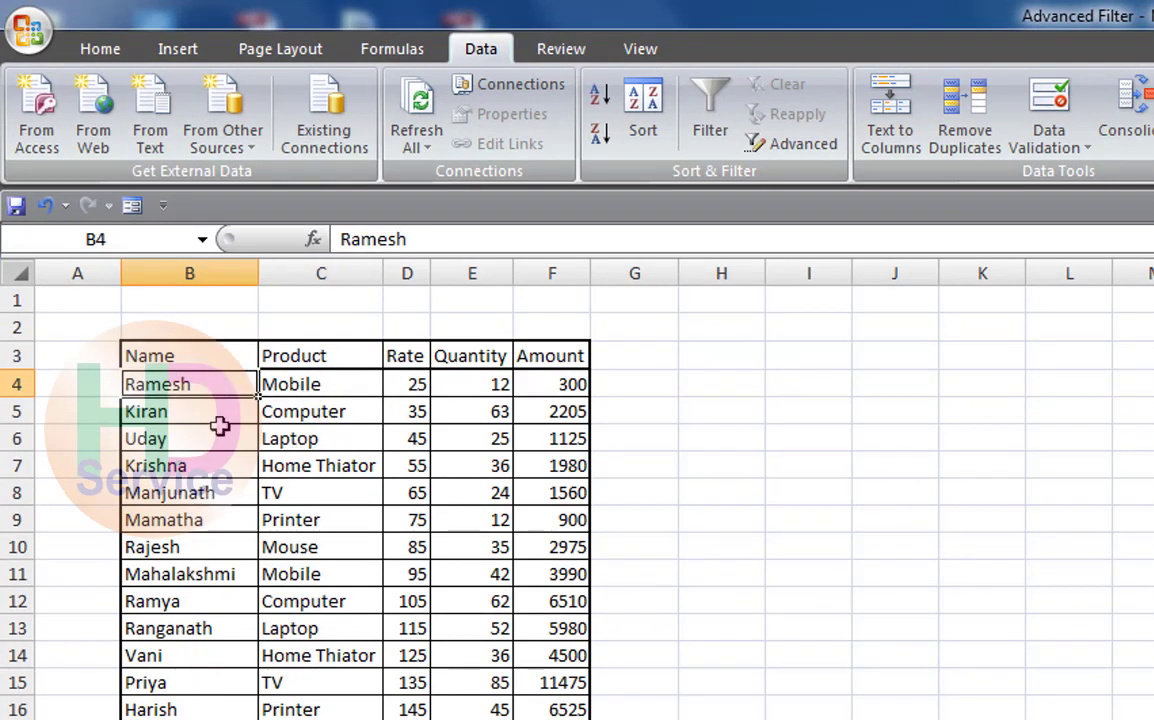
left_click(173, 441)
left_click(165, 471)
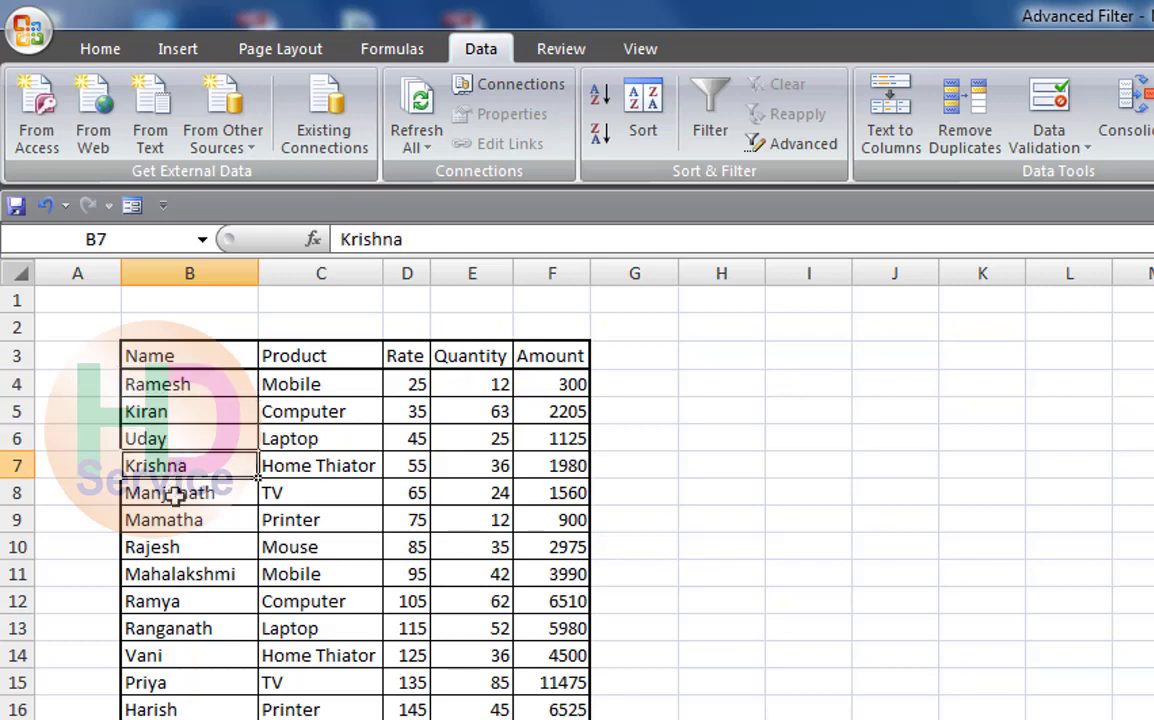
left_click(286, 364)
left_click(283, 390)
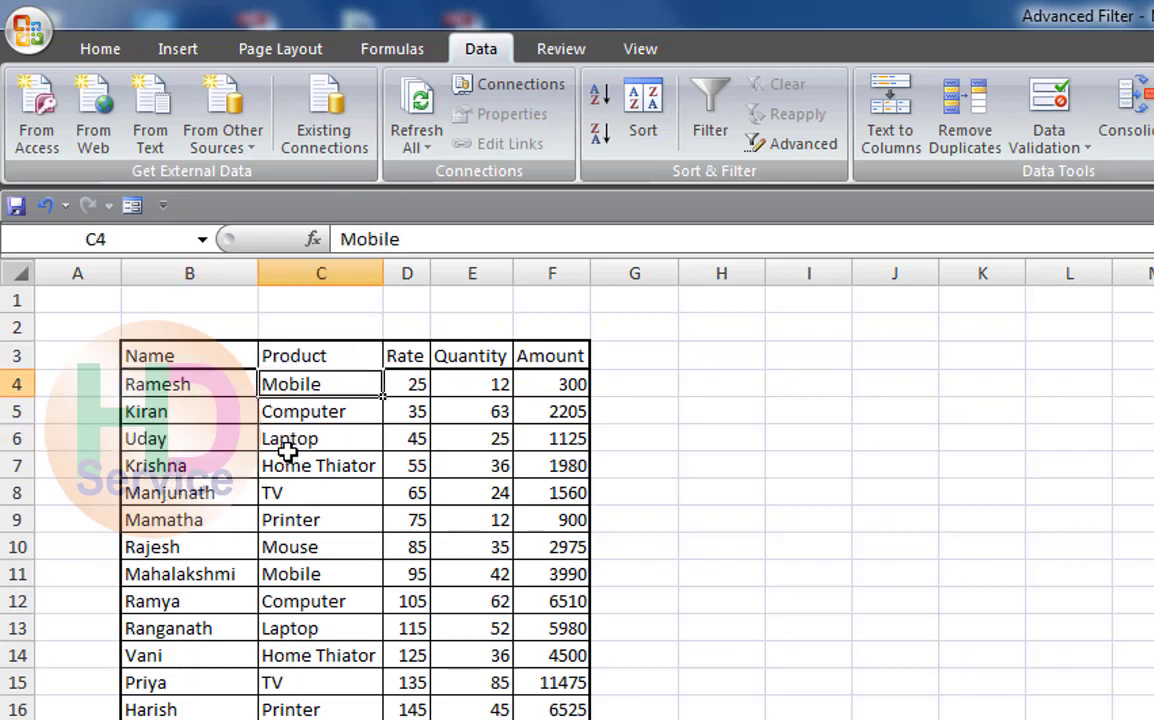
left_click(285, 437)
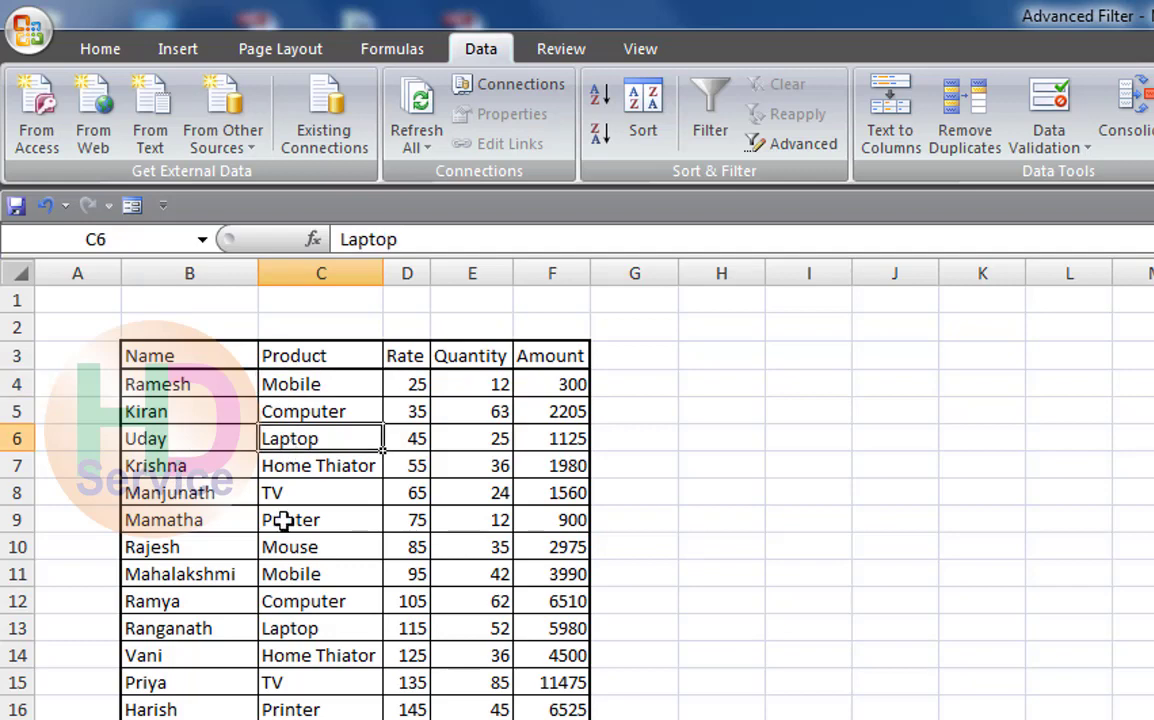
left_click(275, 358)
mouse_move(232, 356)
left_mouse_down()
mouse_move(297, 356)
mouse_move(297, 389)
mouse_move(291, 362)
left_mouse_up()
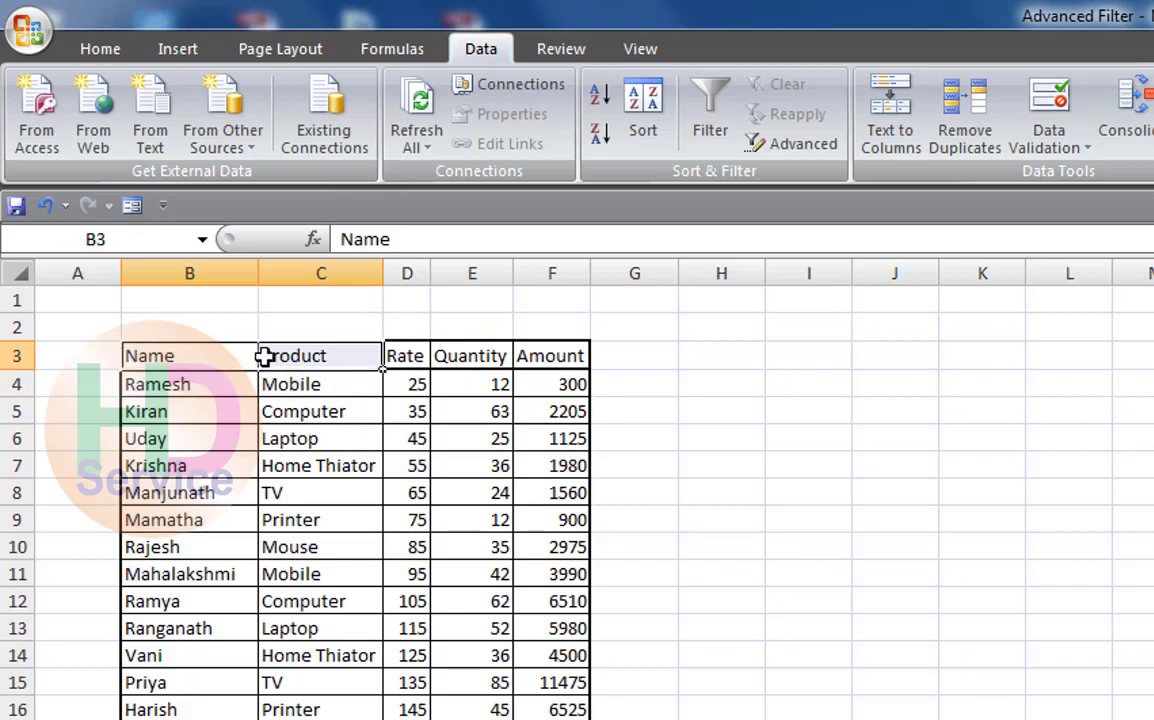
- Copy the Name and Product headers into I2:J2 and clear the copy outline
key("ctrl+c")
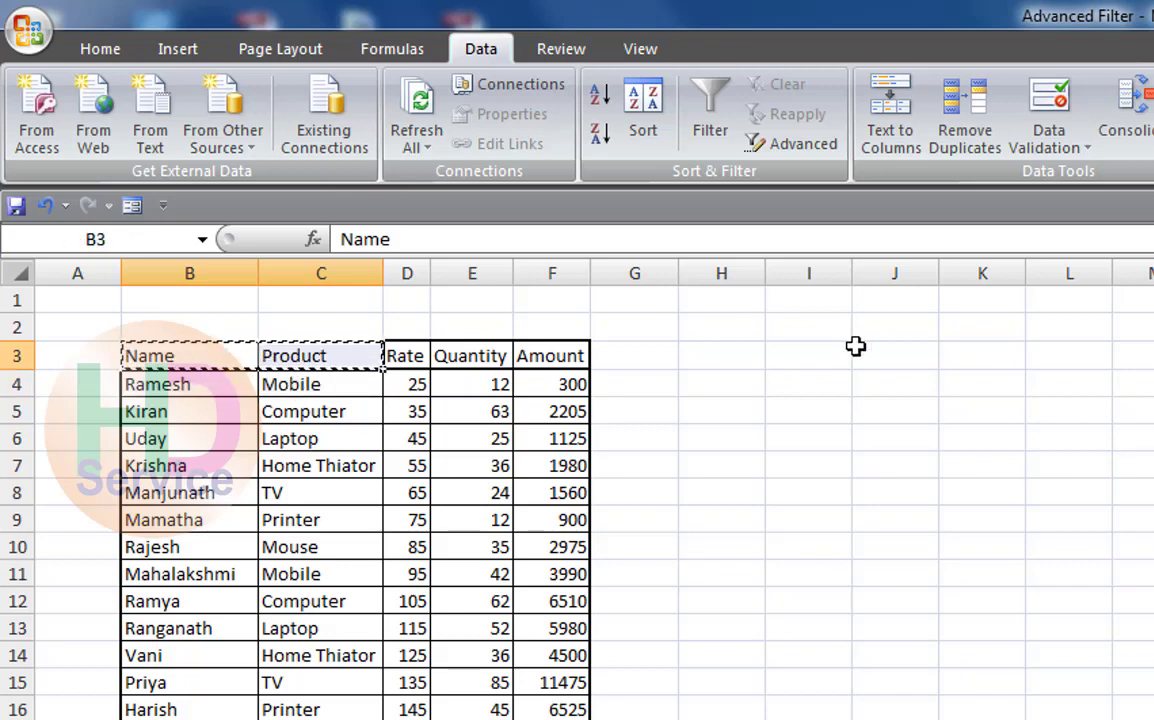
left_click(797, 327)
key("ctrl+v")
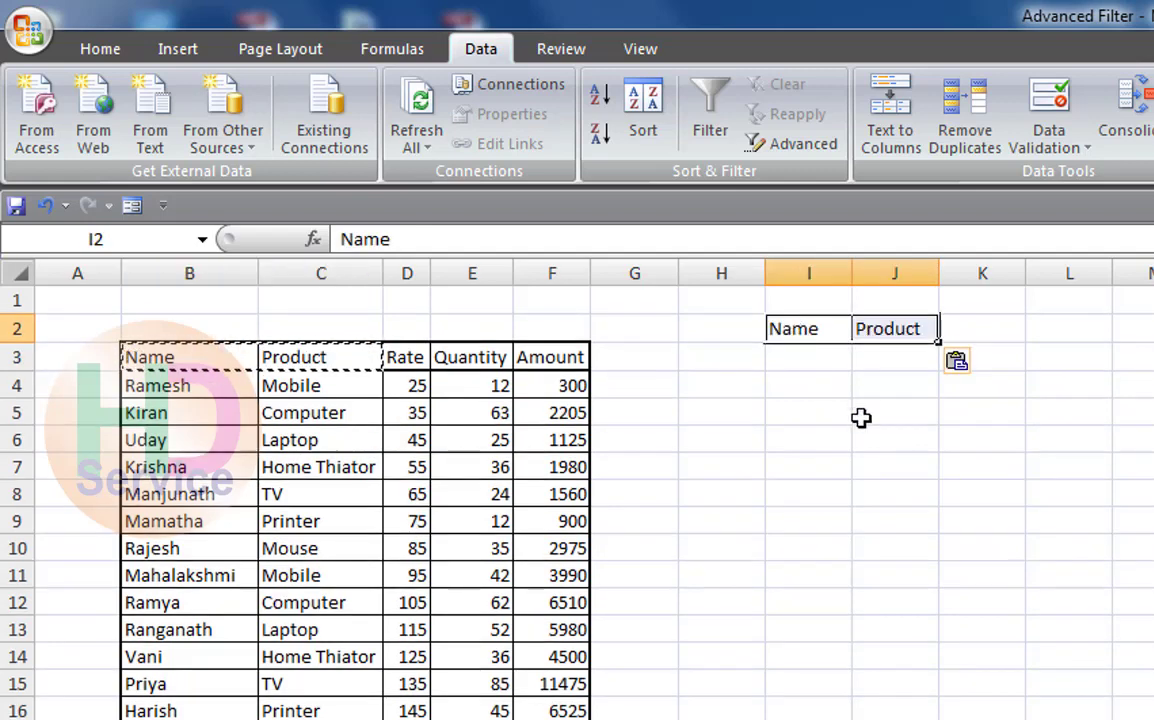
left_click(874, 430)
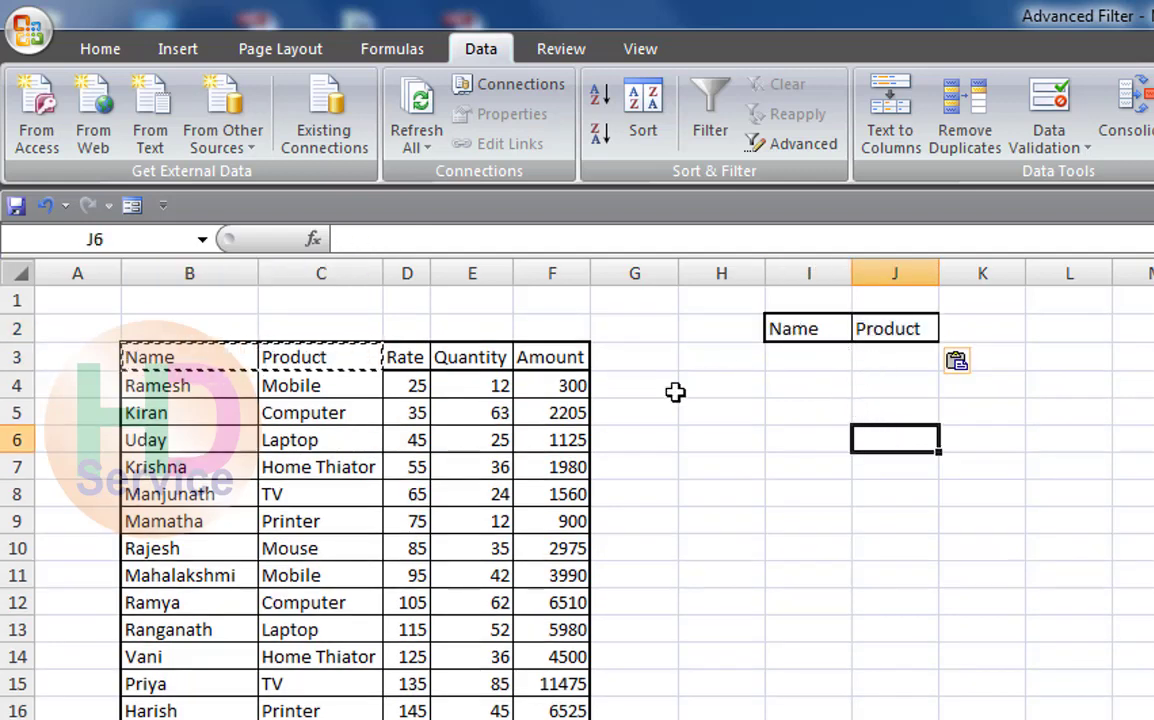
key("Escape")
left_click(400, 440)
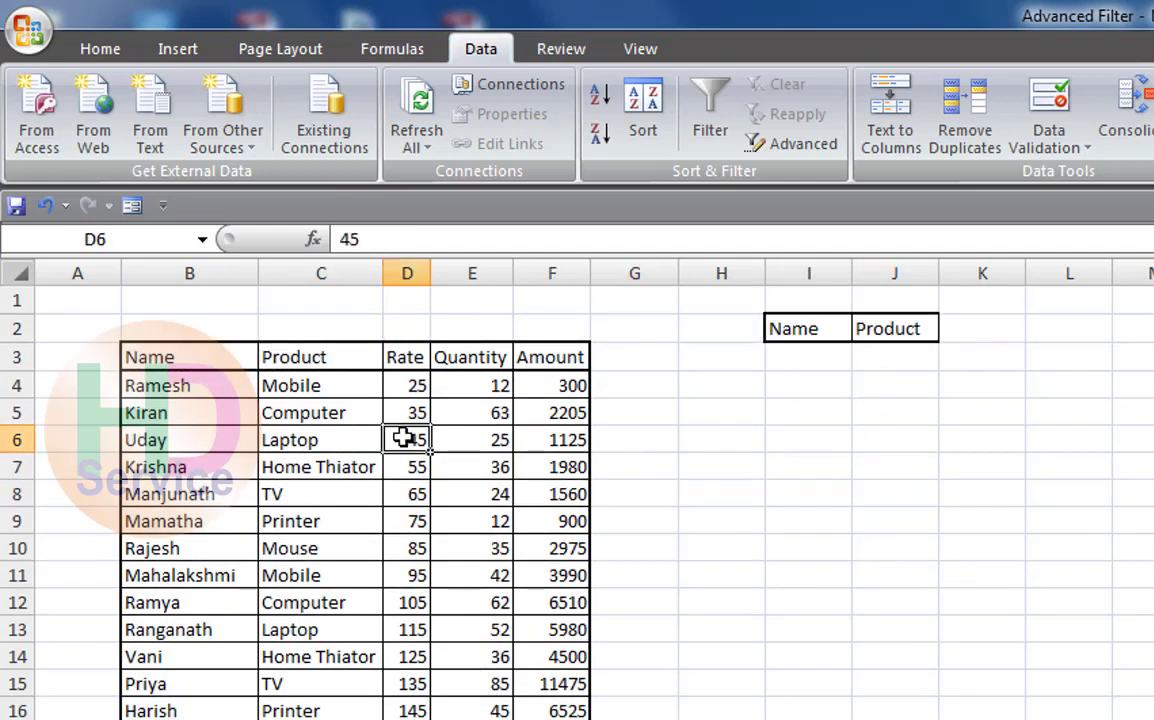
left_click(285, 442)
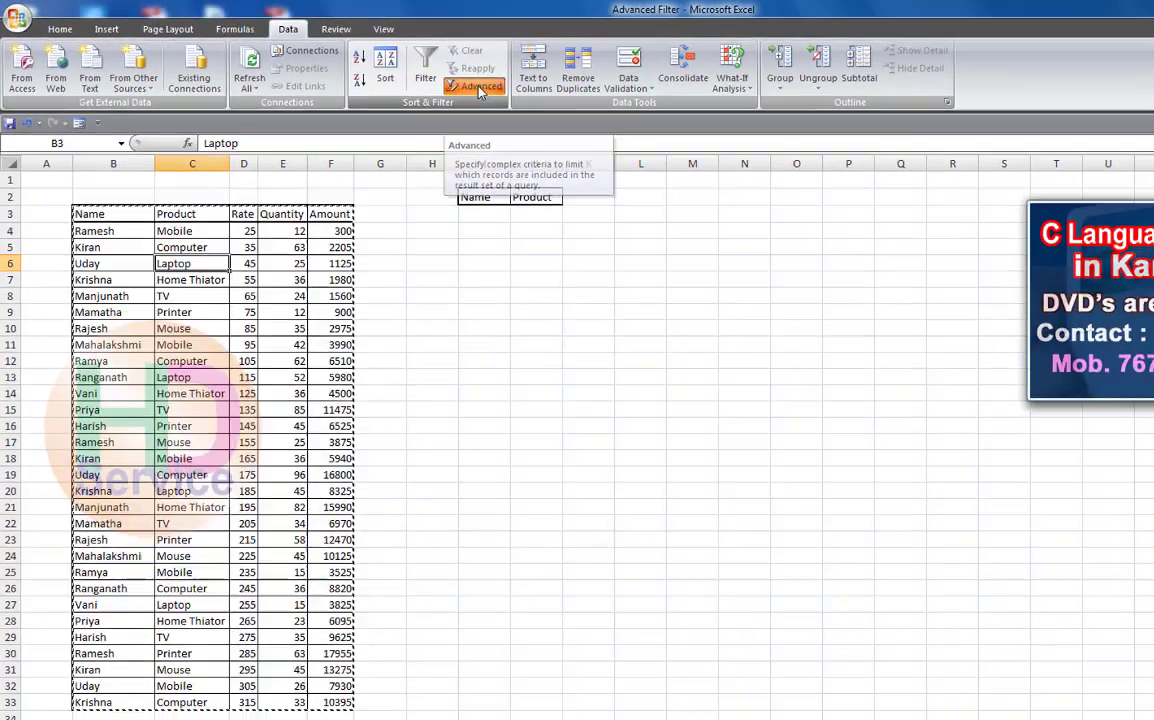
- Open Advanced Filter with Copy to another location and list range $B$3:$F$33
left_click(805, 163)
left_click_drag(577, 196, 623, 169)
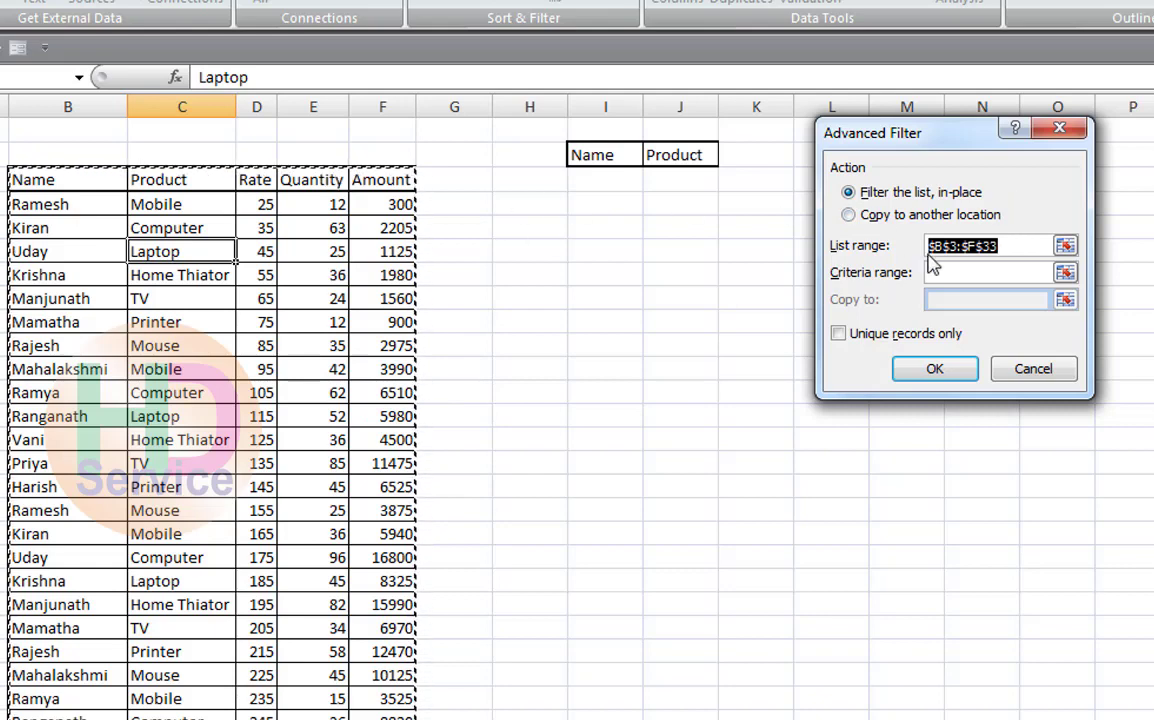
left_click(850, 215)
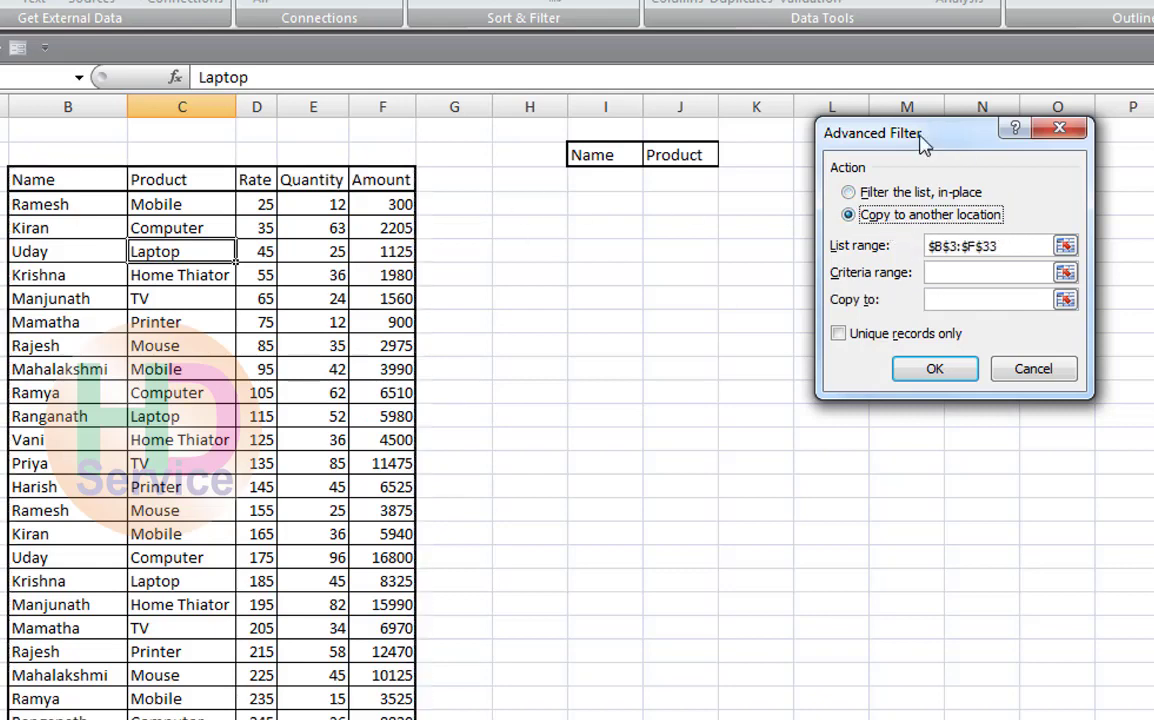
mouse_move(921, 140)
left_mouse_down()
mouse_move(783, 247)
mouse_move(980, 240)
left_mouse_up()
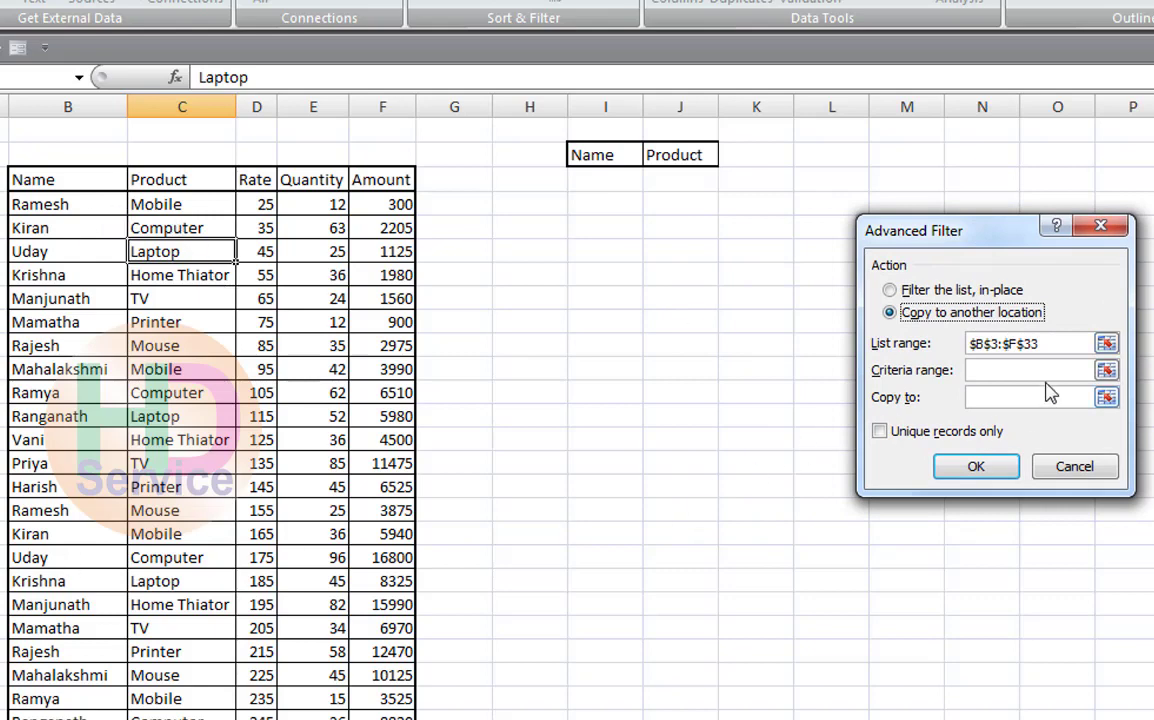
left_click(1053, 344)
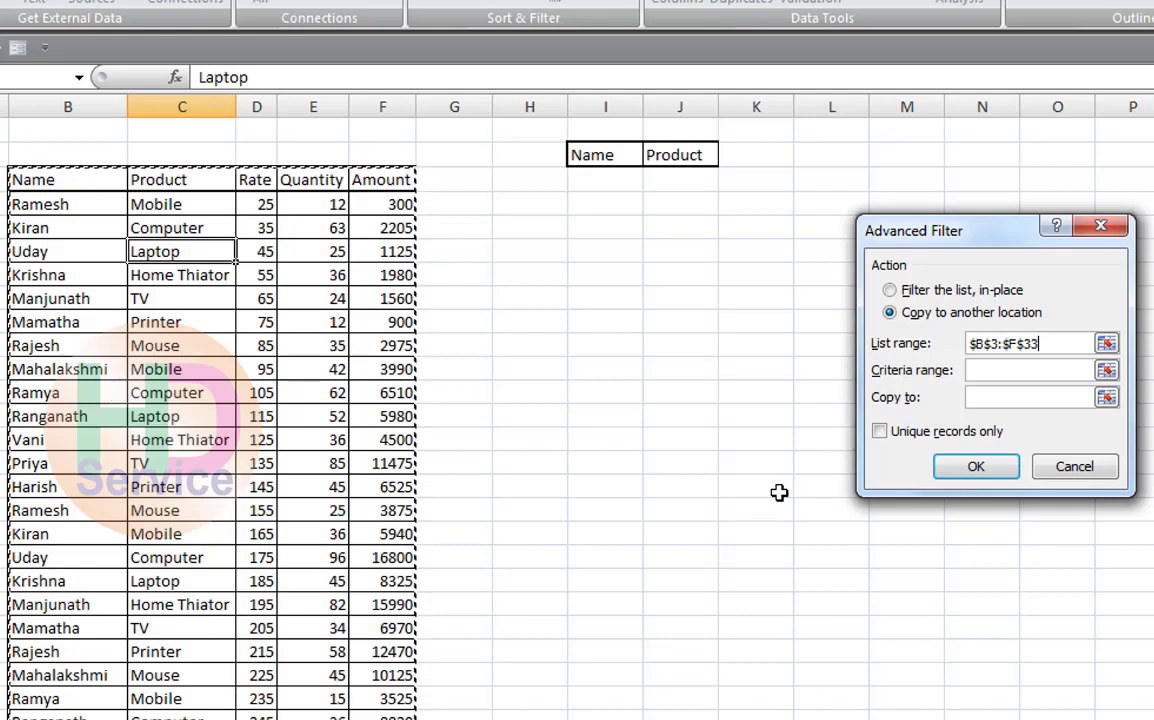
- Set the criteria range to I2:J3 and the Copy to destination to M3
left_click(998, 370)
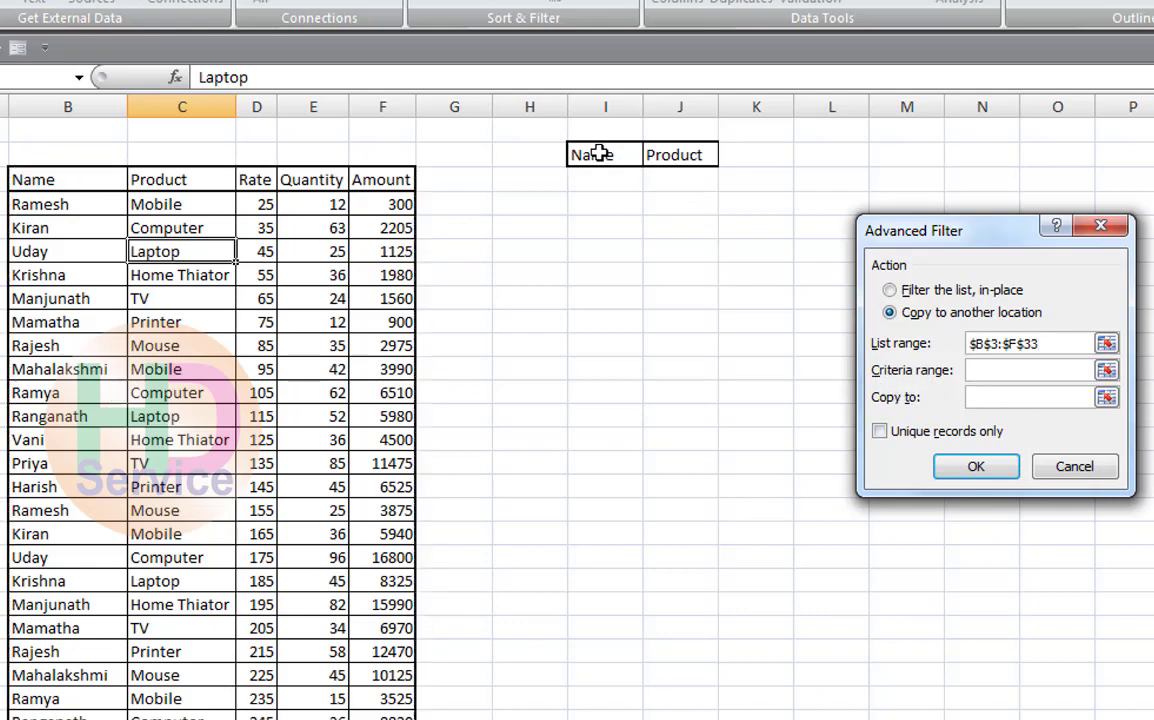
left_click_drag(597, 155, 693, 172)
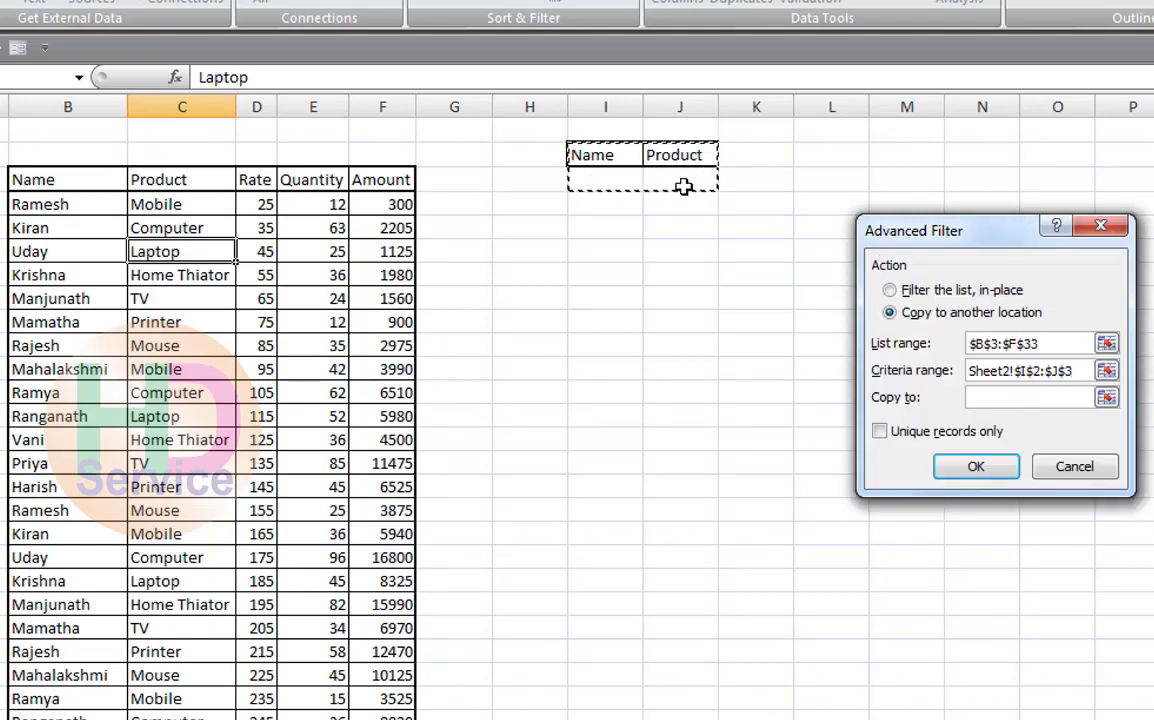
left_click(971, 397)
mouse_move(952, 232)
left_mouse_down()
mouse_move(725, 270)
mouse_move(765, 238)
left_mouse_up()
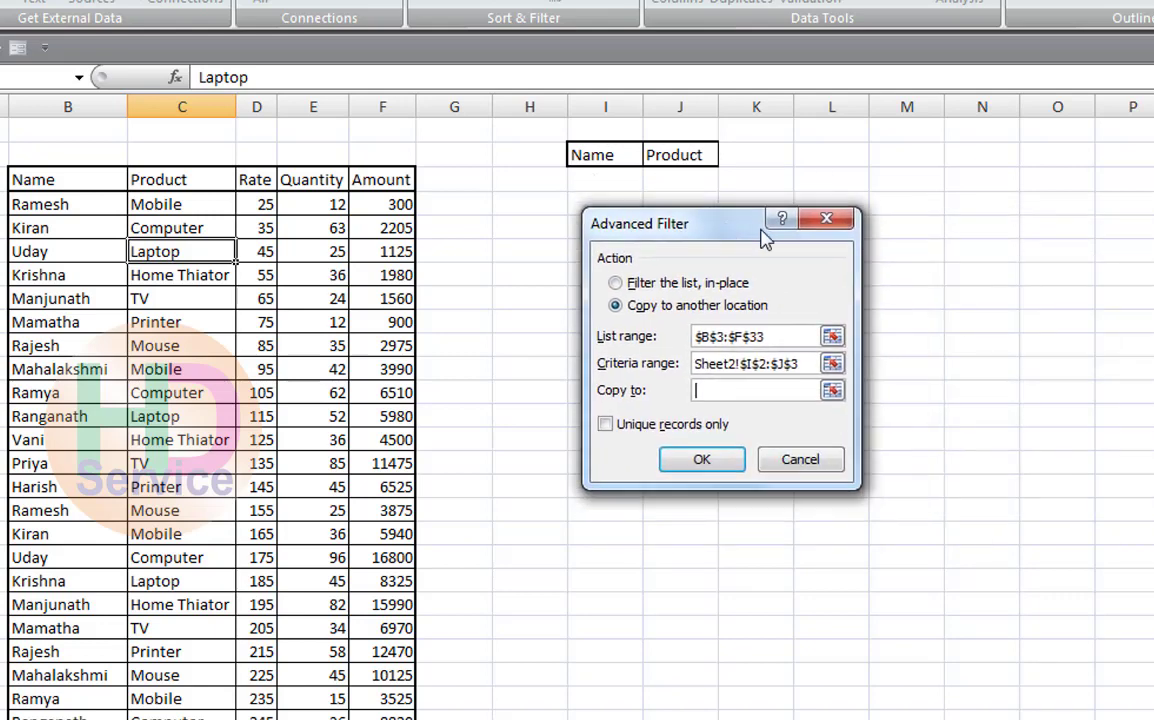
left_click(929, 187)
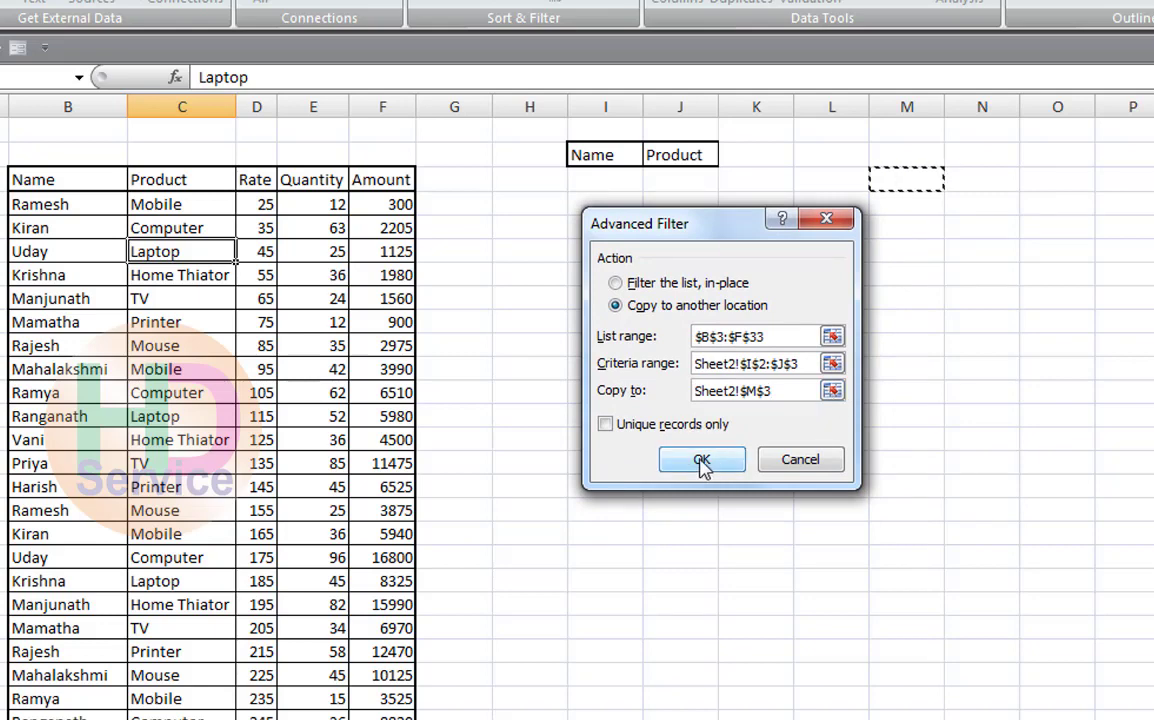
- Review the list, criteria and output range entries in the Advanced Filter dialog
double_click(763, 337)
left_click_drag(763, 337, 694, 342)
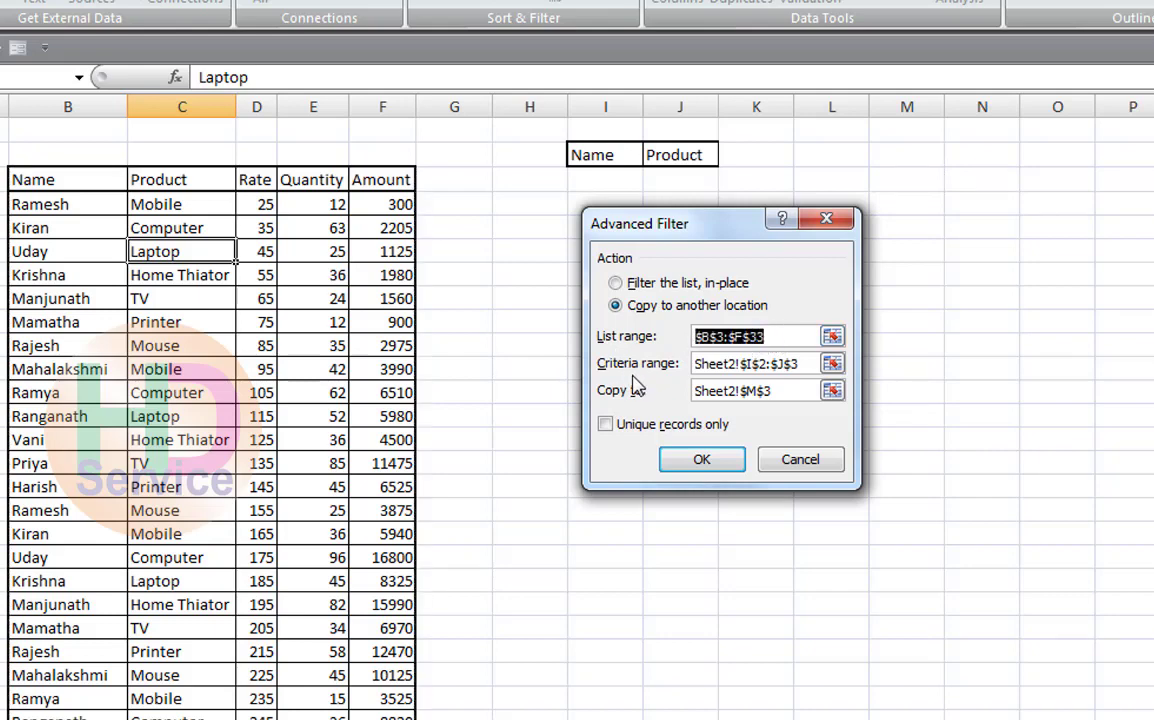
left_click_drag(785, 365, 700, 357)
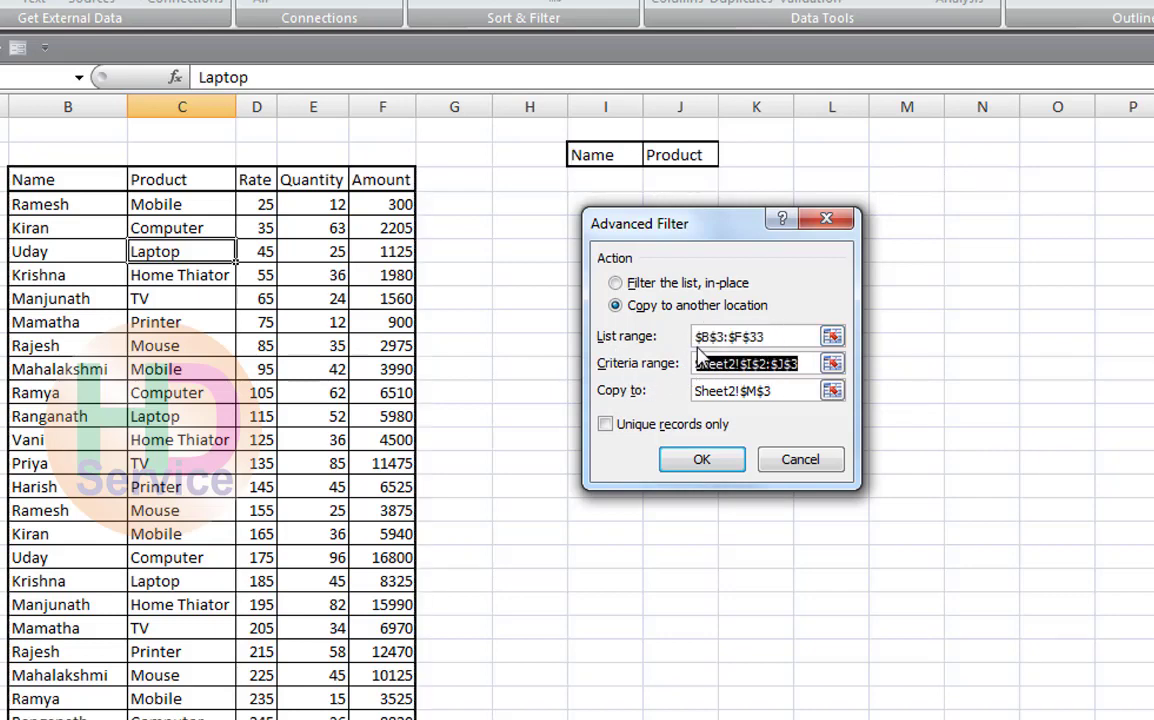
left_click_drag(690, 225, 652, 245)
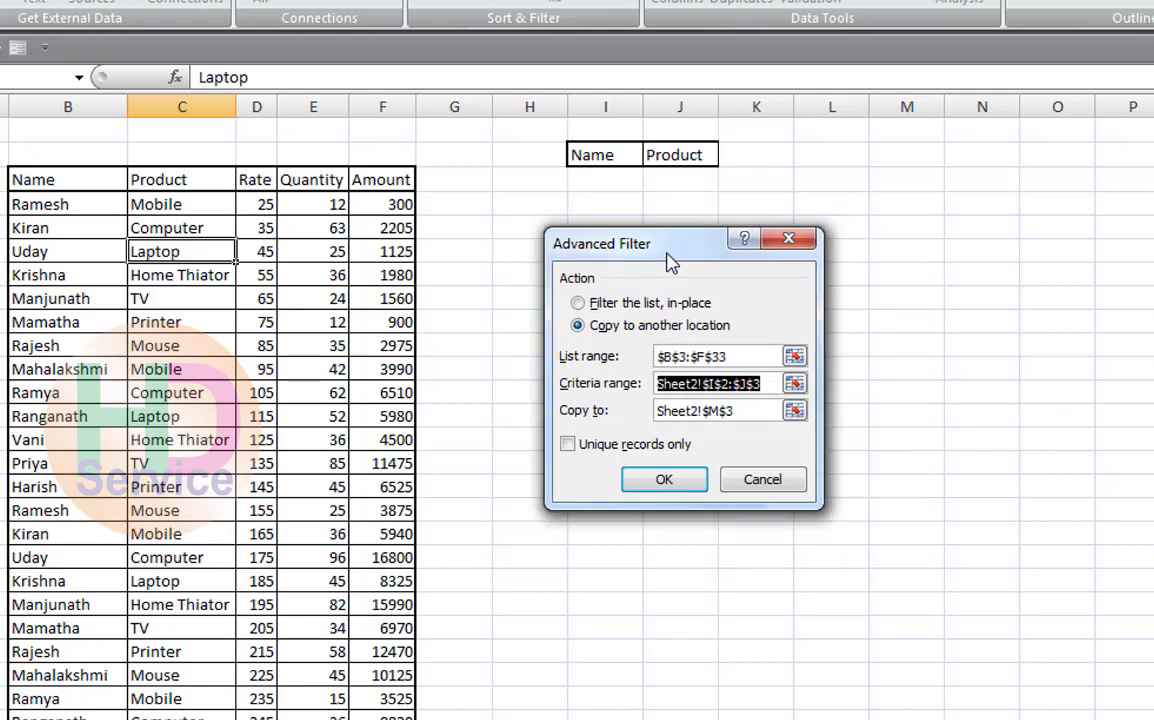
left_click(743, 416)
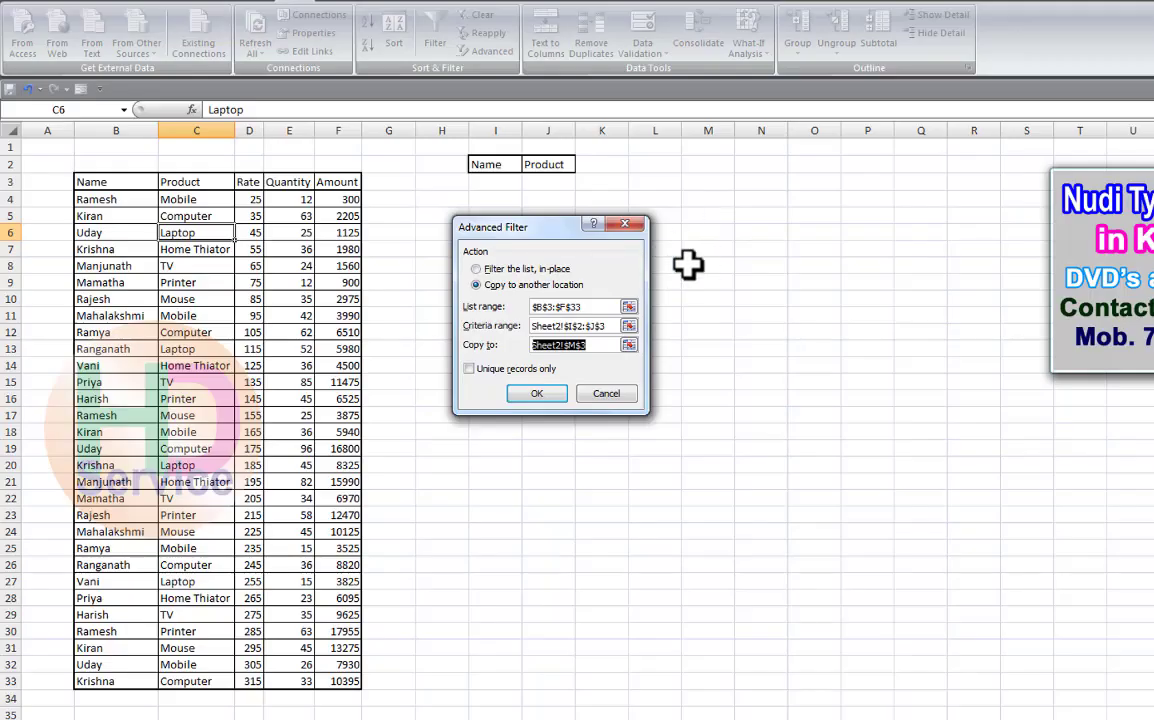
- Run the filter, copying all 30 records to M3:Q33, and compare it with the original table
left_click(543, 393)
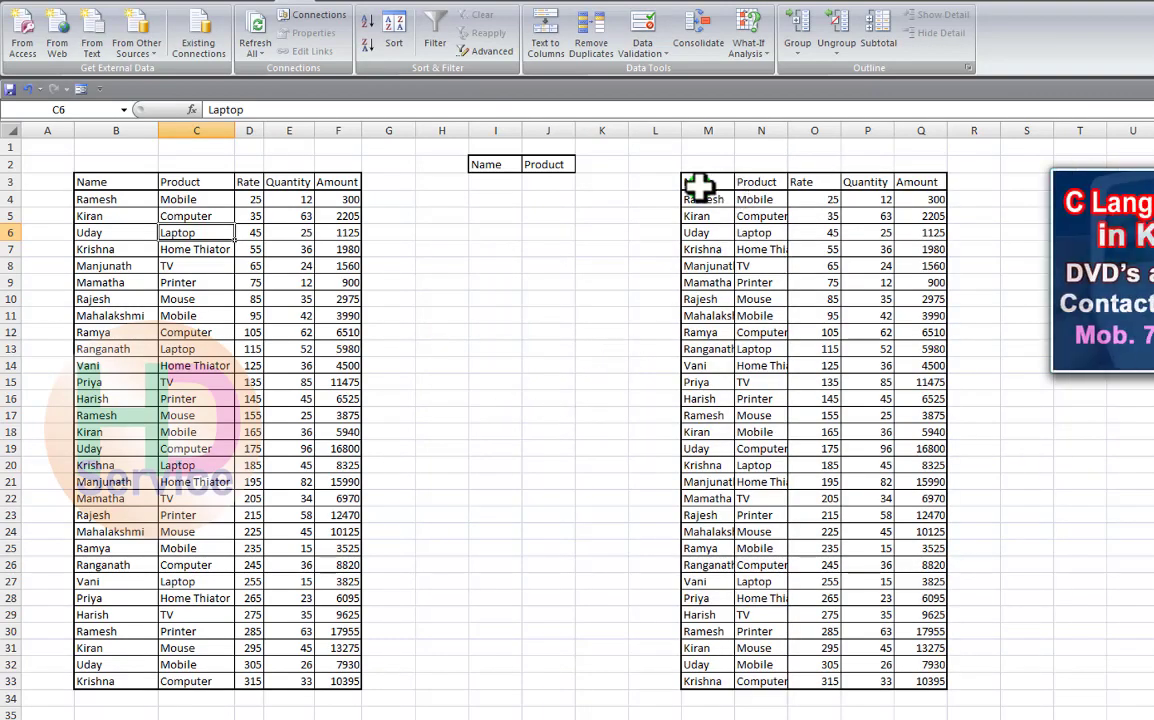
mouse_move(695, 184)
left_mouse_down()
mouse_move(908, 605)
mouse_move(863, 675)
left_mouse_up()
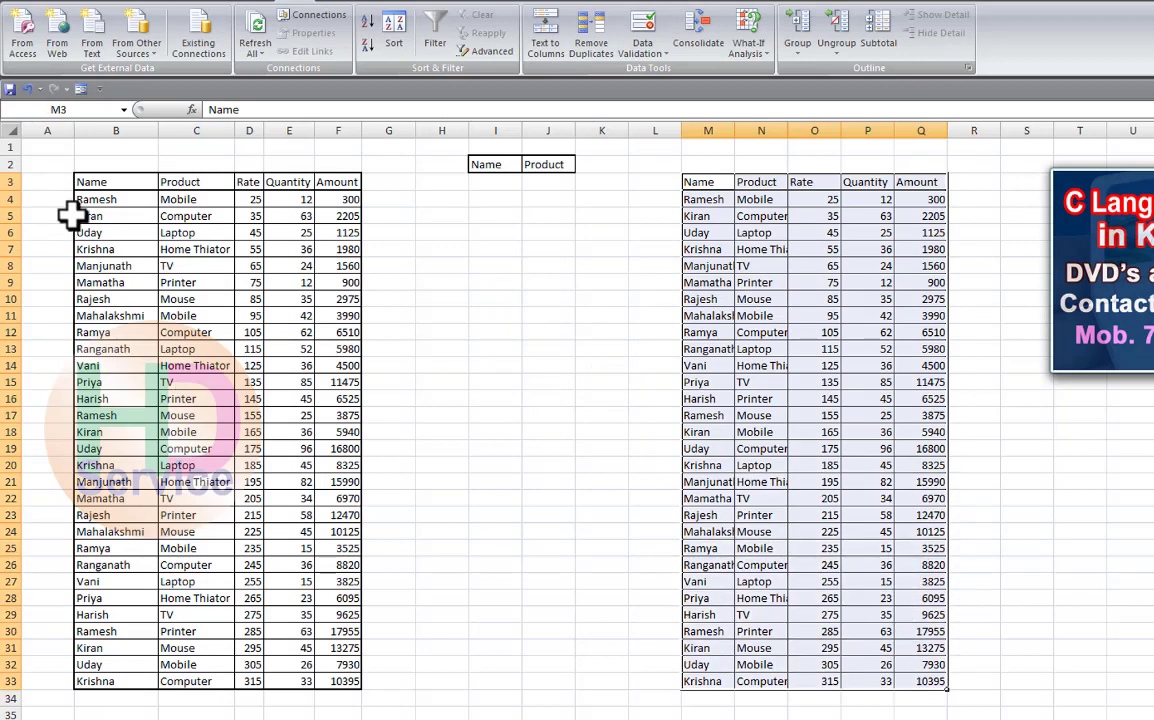
left_click_drag(85, 185, 335, 674)
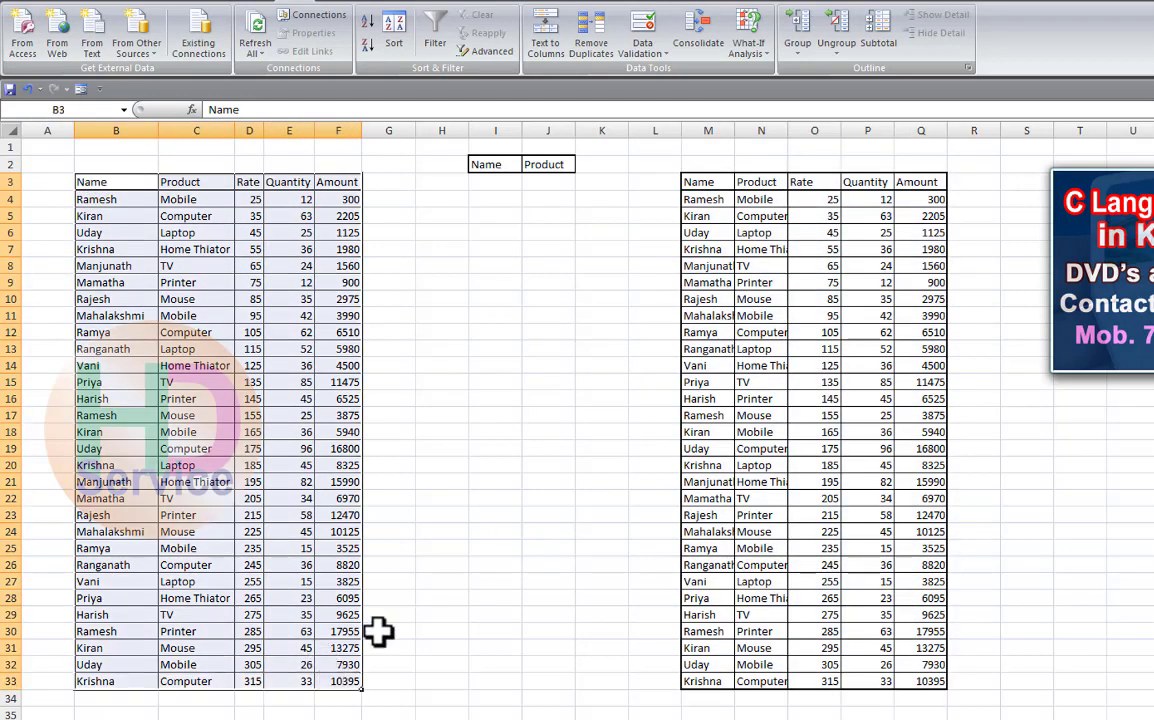
left_click_drag(497, 181, 558, 184)
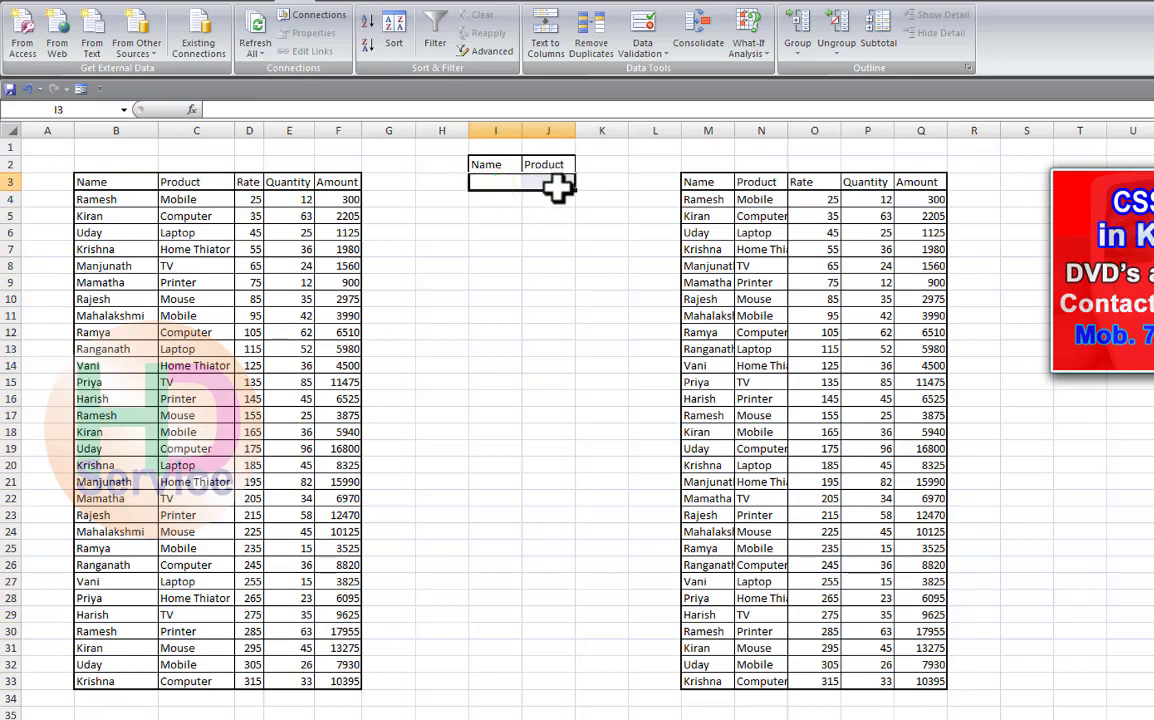
left_click_drag(690, 183, 918, 680)
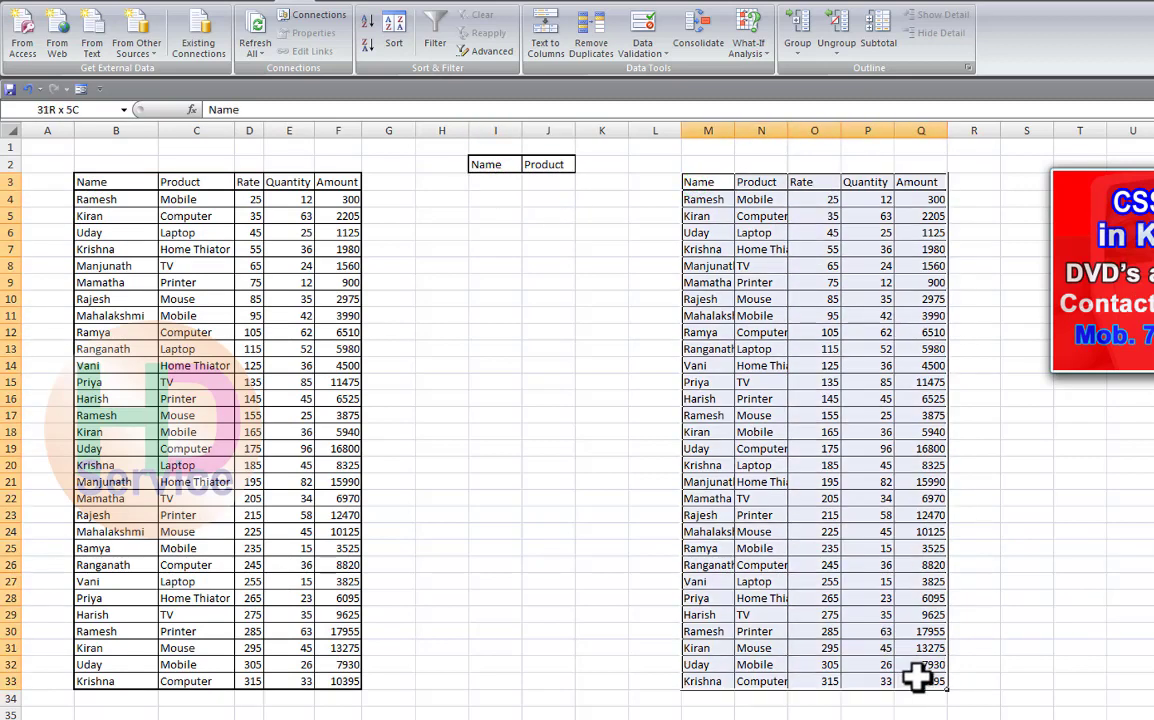
left_click(548, 299)
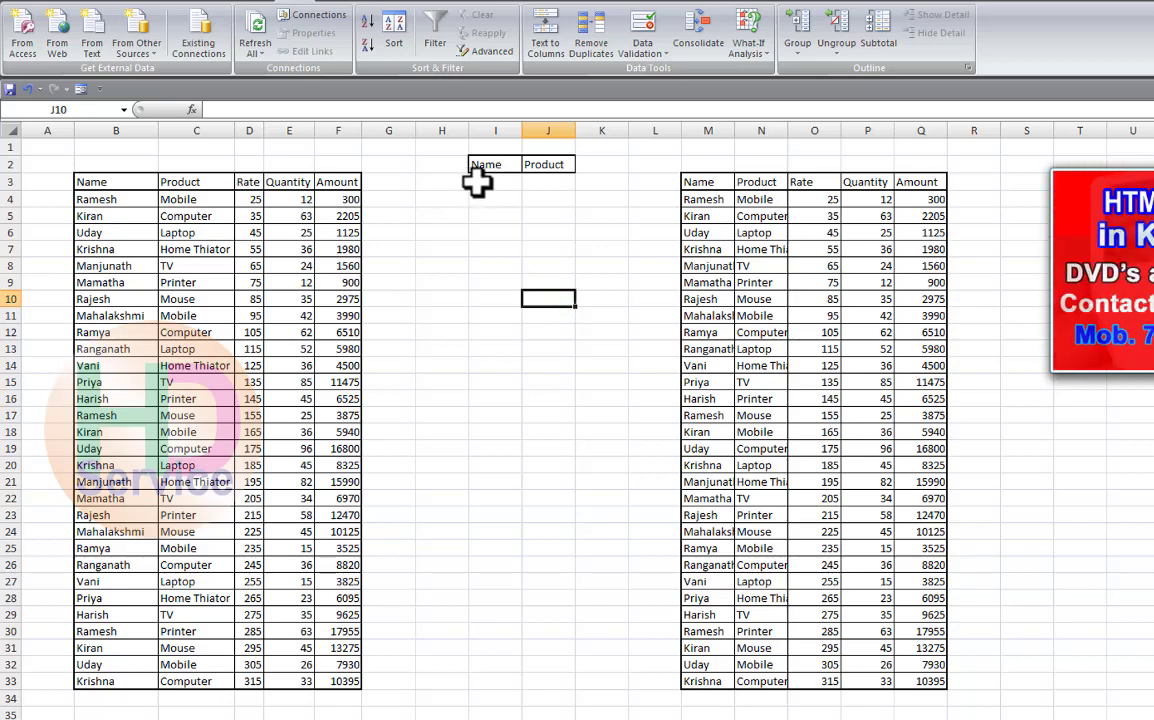
left_click_drag(477, 182, 556, 183)
left_click(492, 183)
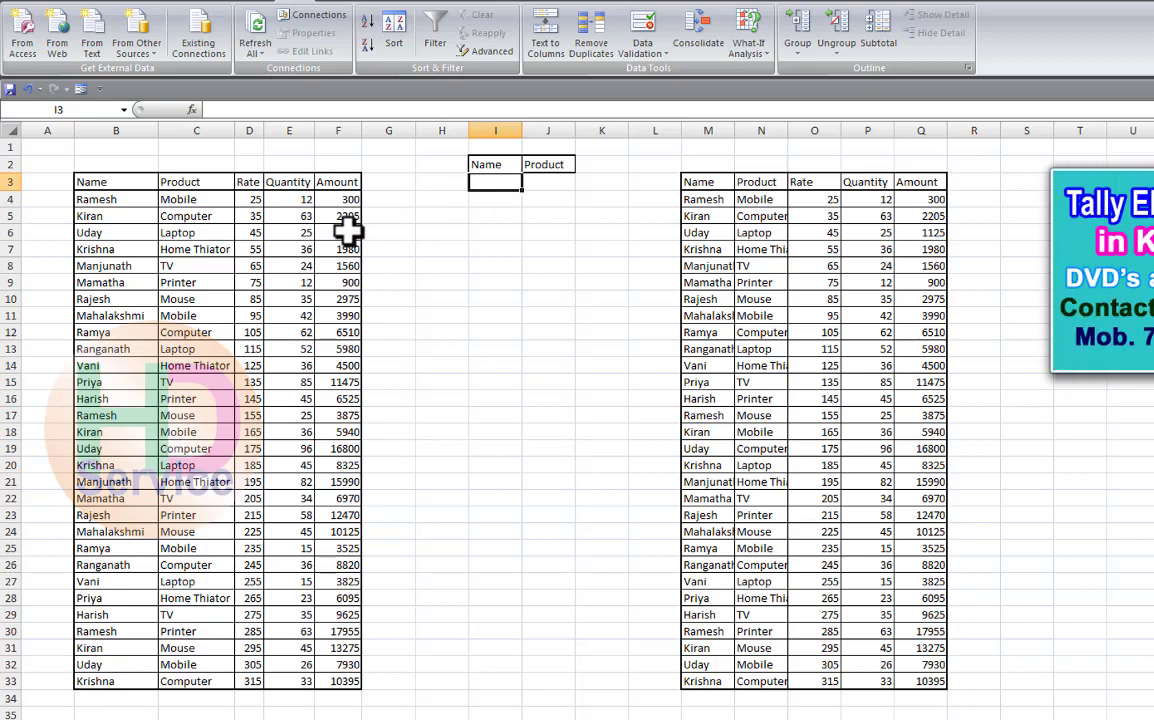
- Try two different names in criterion cell I3, clearing each one afterwards
type("Ramesh")
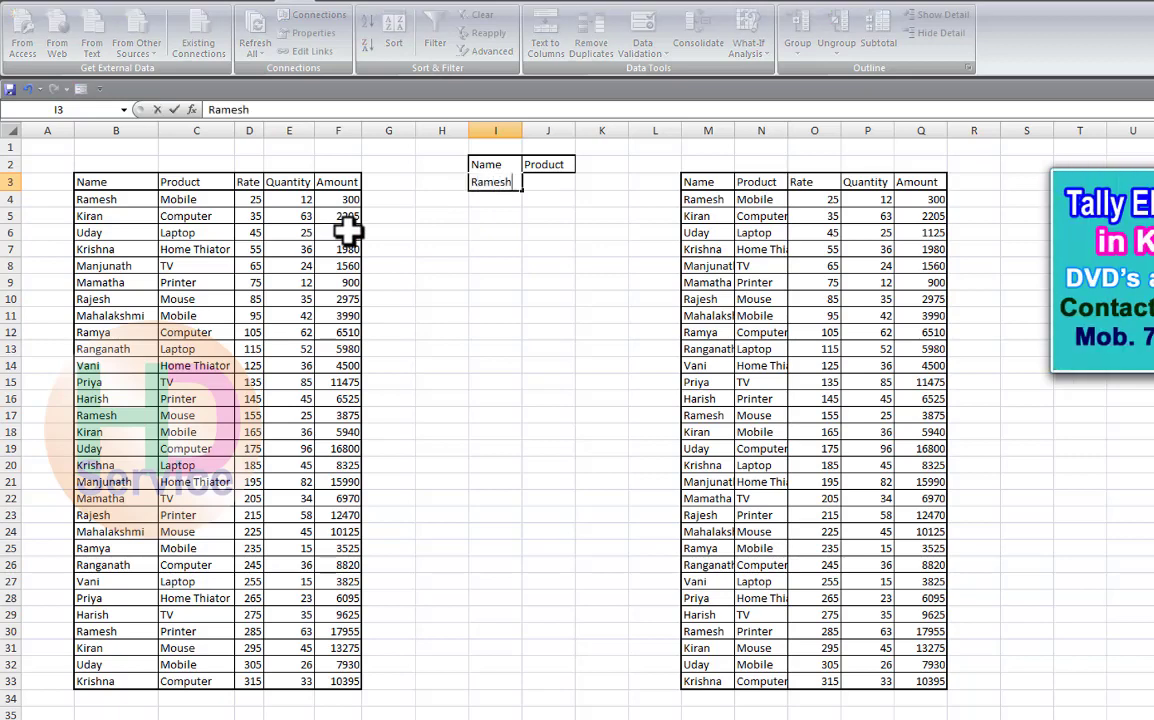
key("Return")
left_click(485, 180)
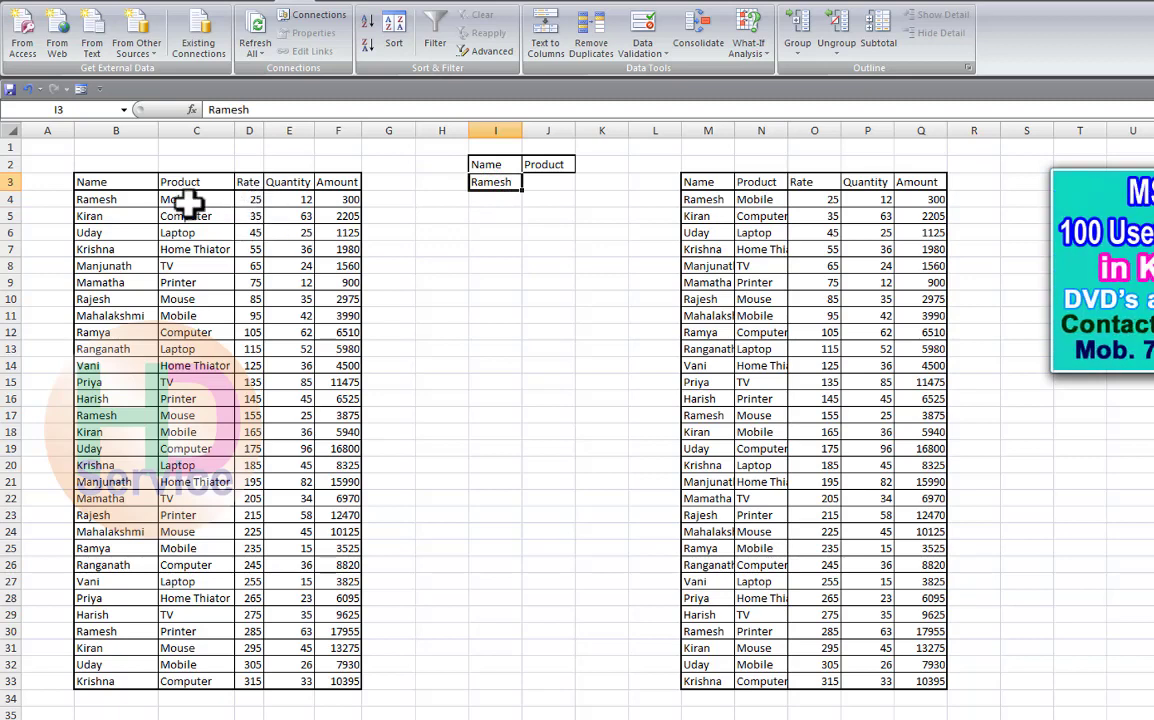
left_click(490, 184)
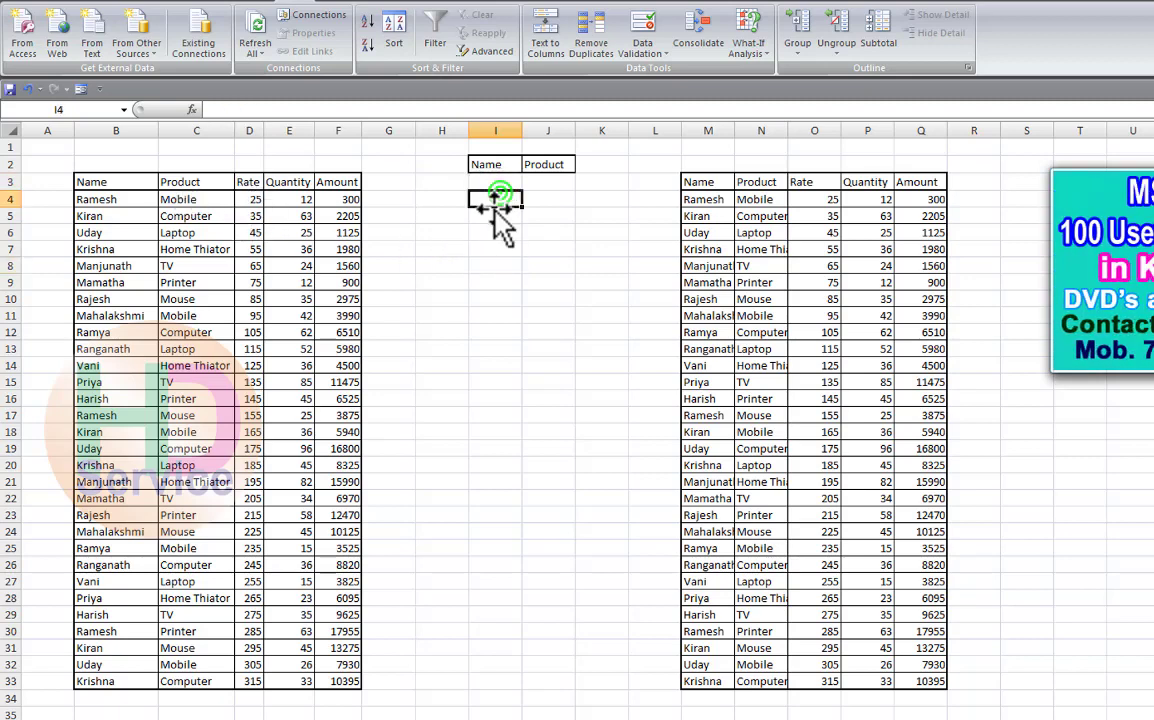
key("Delete")
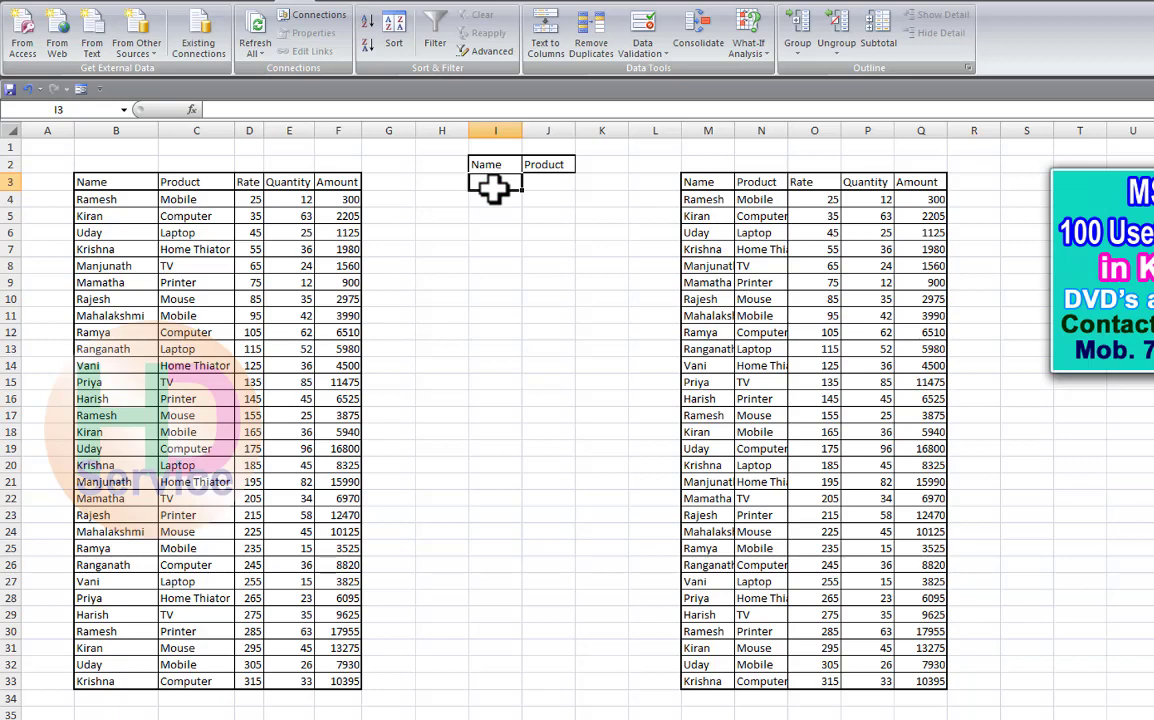
left_click(495, 182)
type("TRajesh")
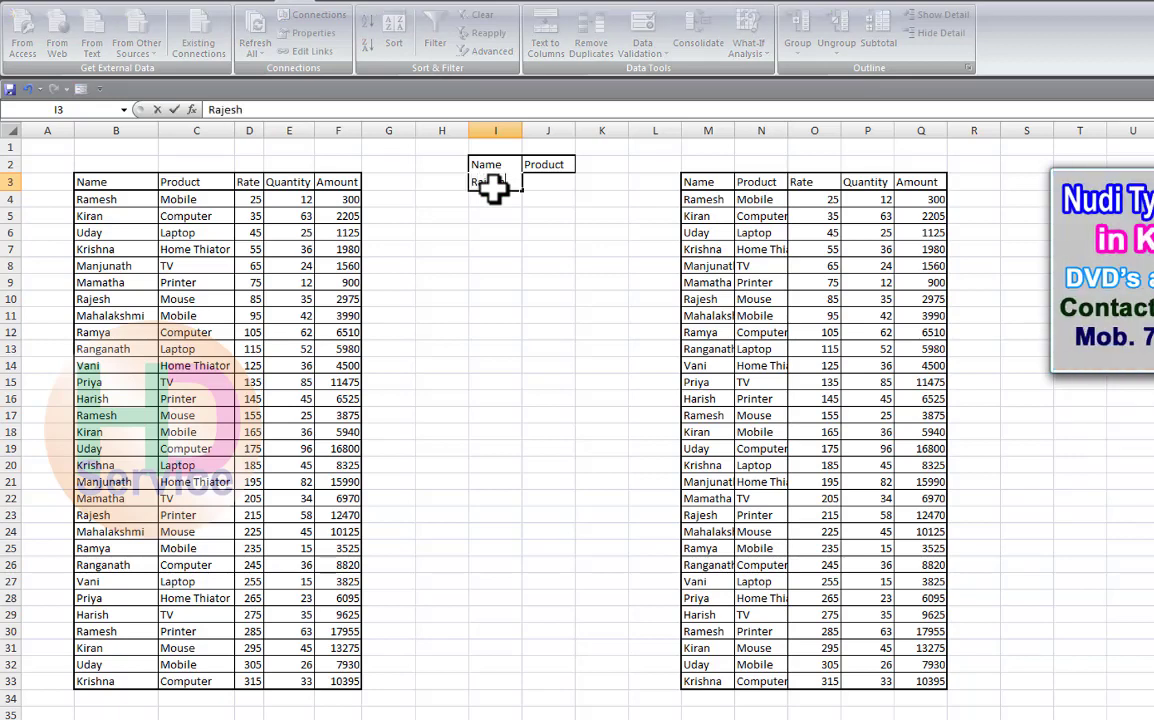
key("Return")
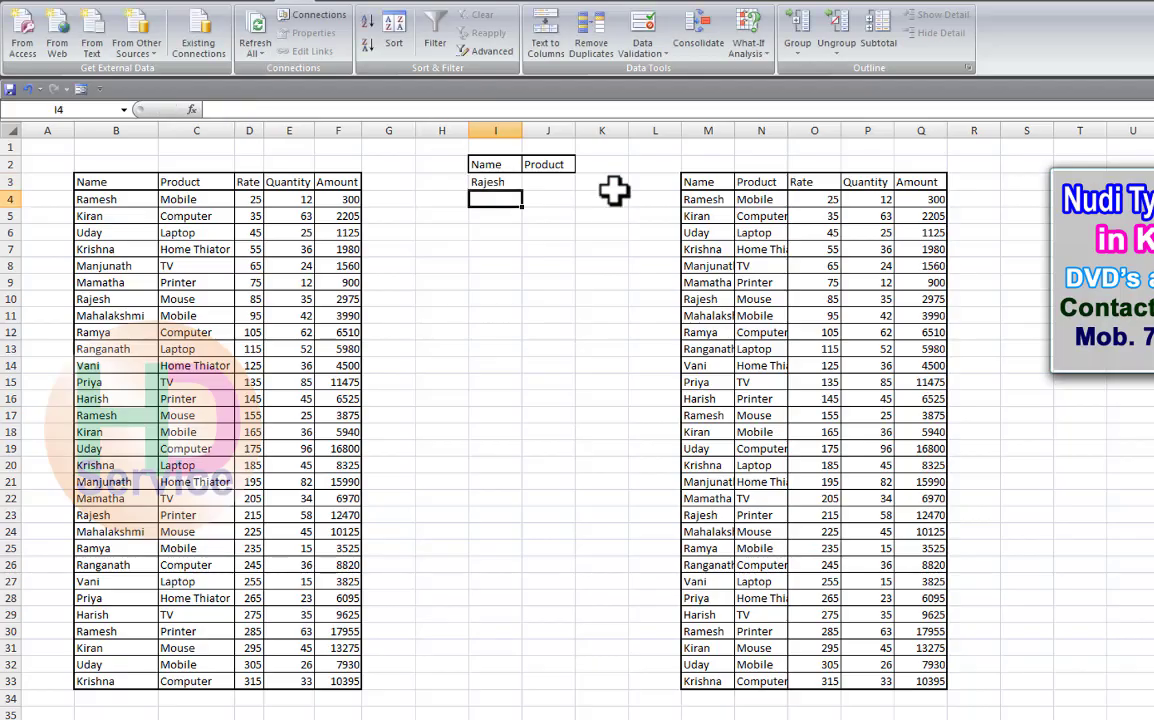
key("Up")
key("Delete")
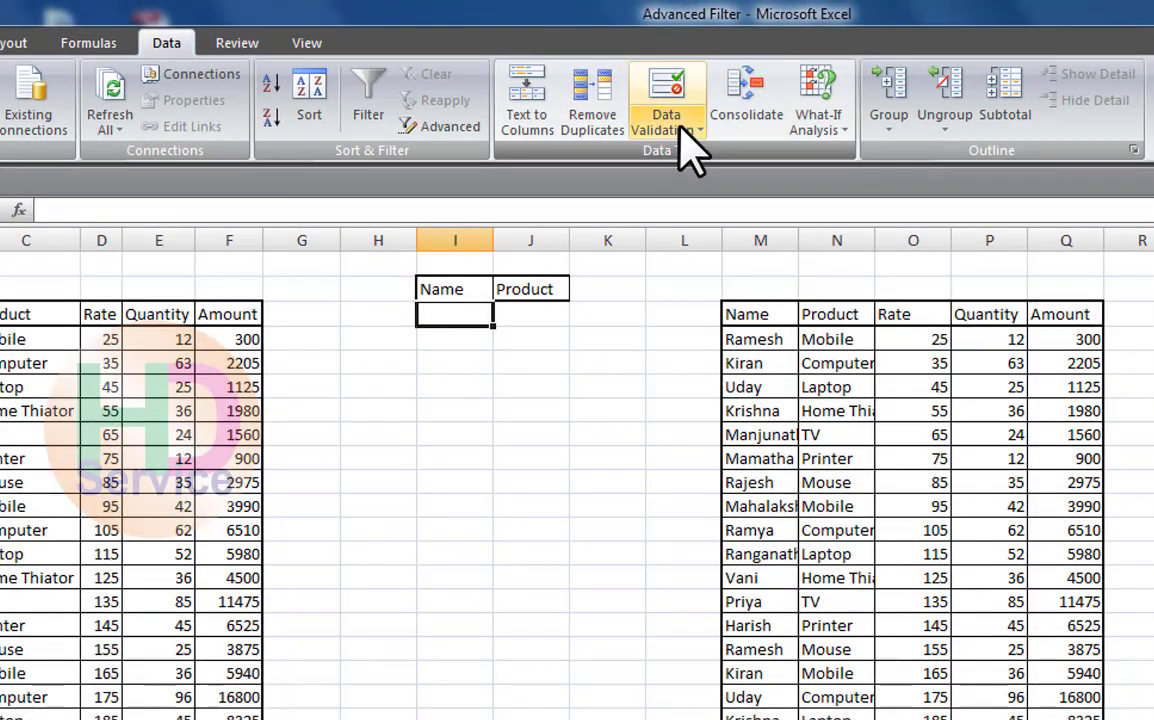
- Give I3 a List data validation with source $B$4:$B$33 from the names column
left_click(468, 364)
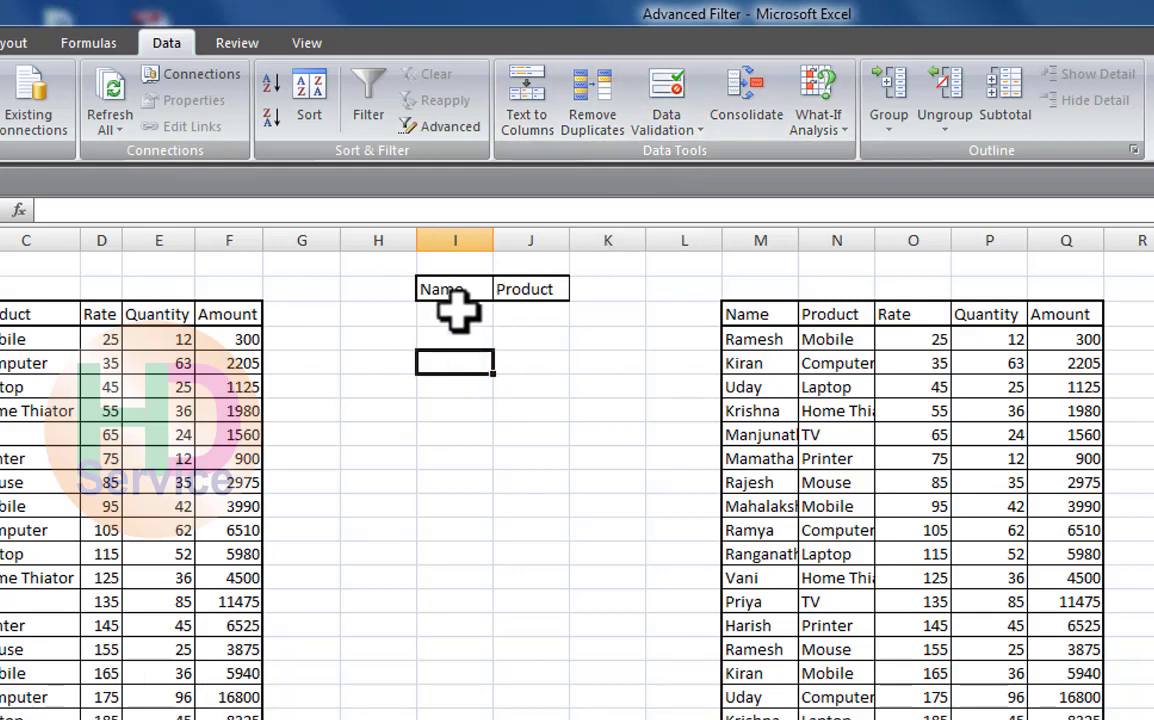
left_click(455, 295)
left_click(455, 313)
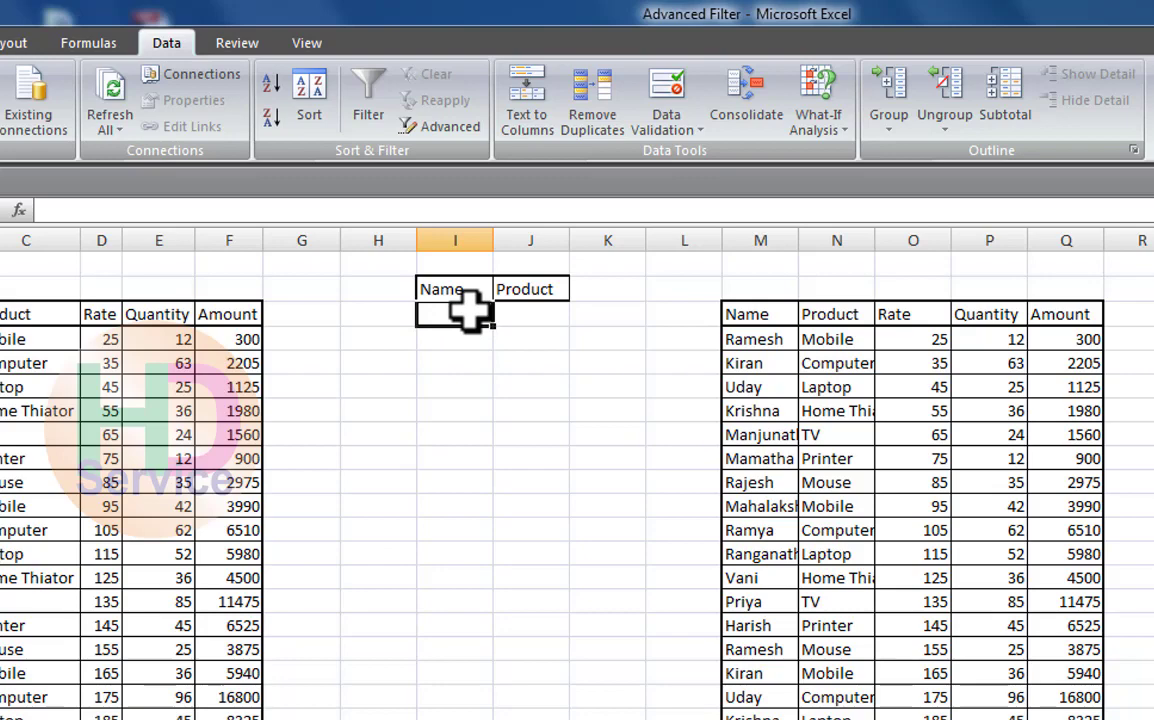
left_click(686, 126)
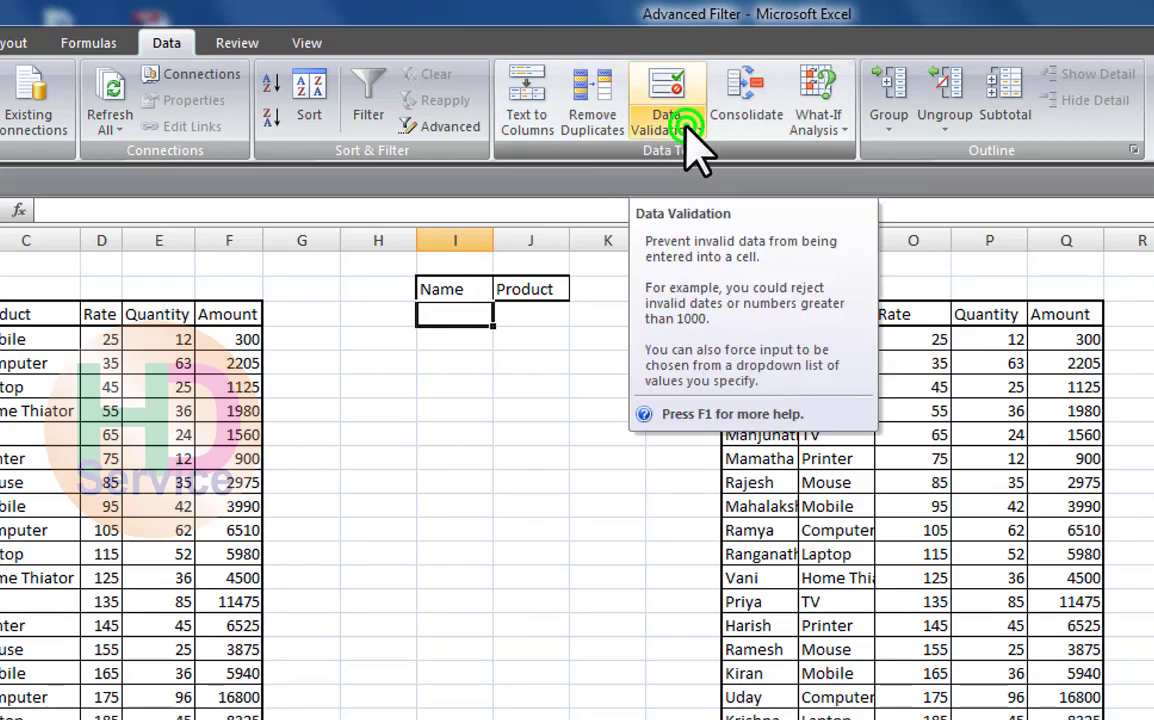
left_click(713, 155)
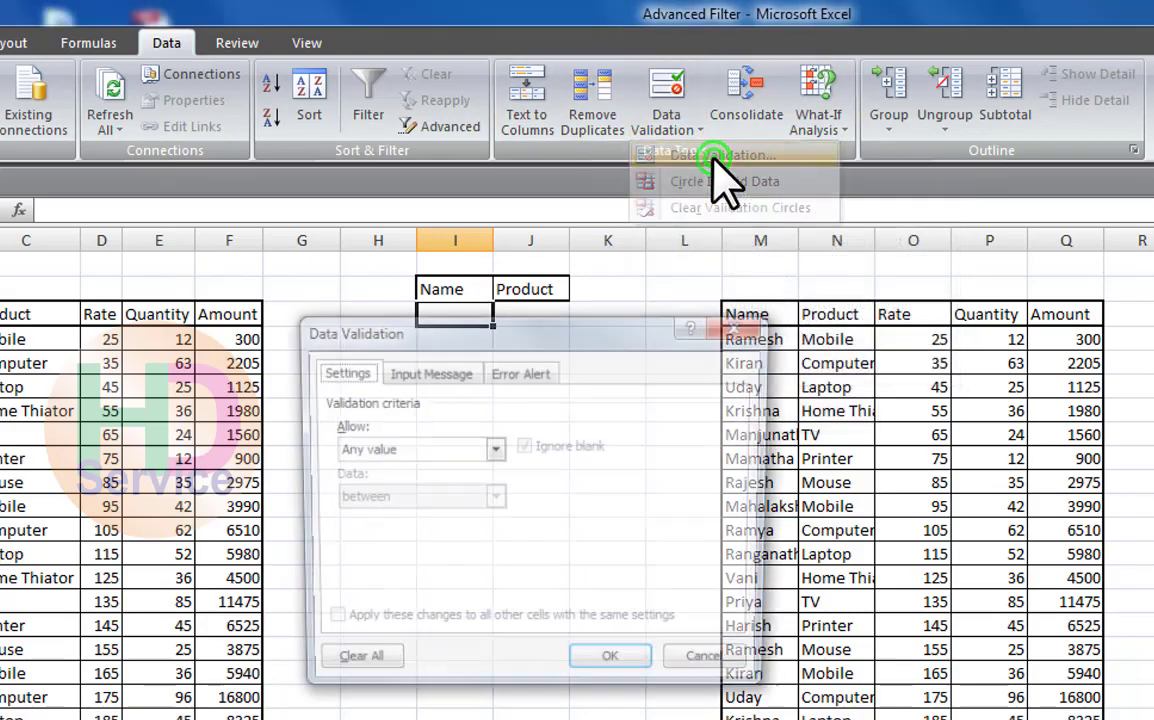
left_click_drag(549, 327, 899, 284)
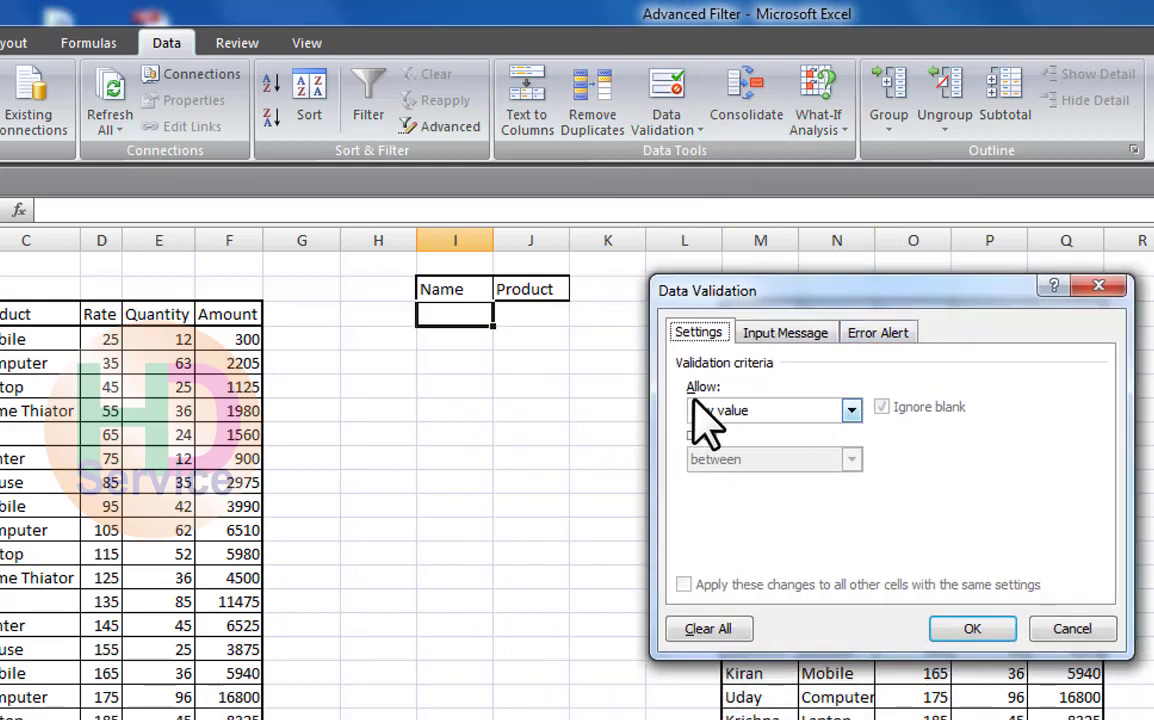
left_click(845, 409)
left_click(704, 479)
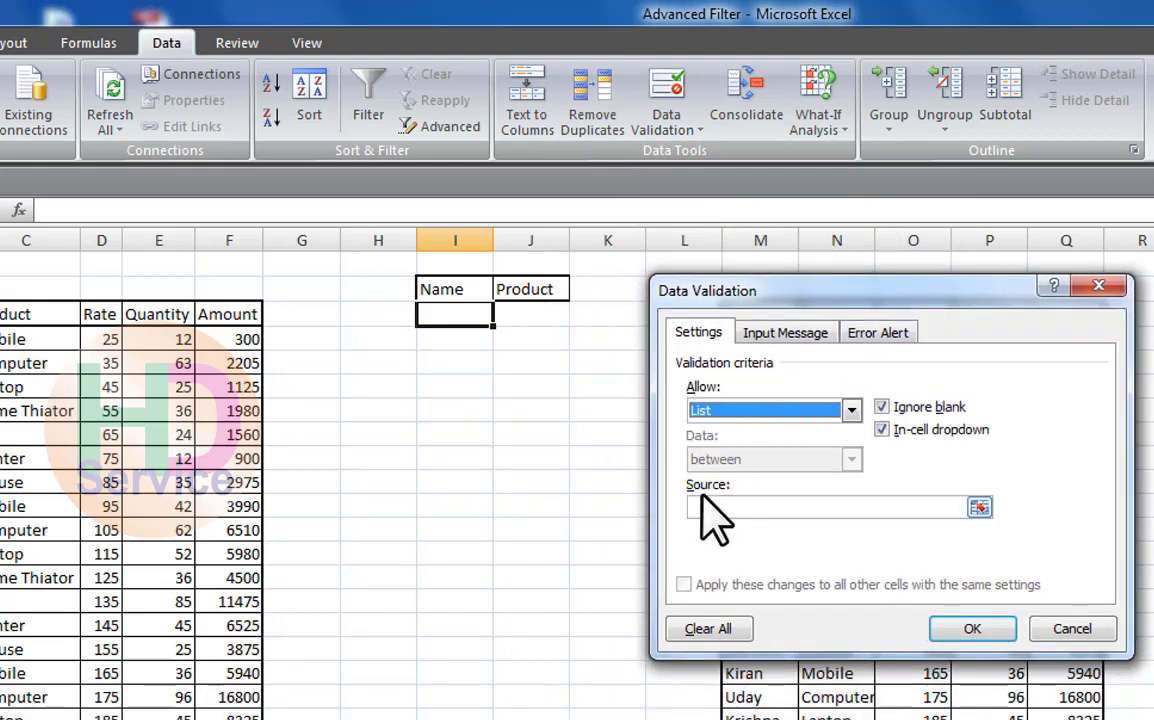
left_click(705, 508)
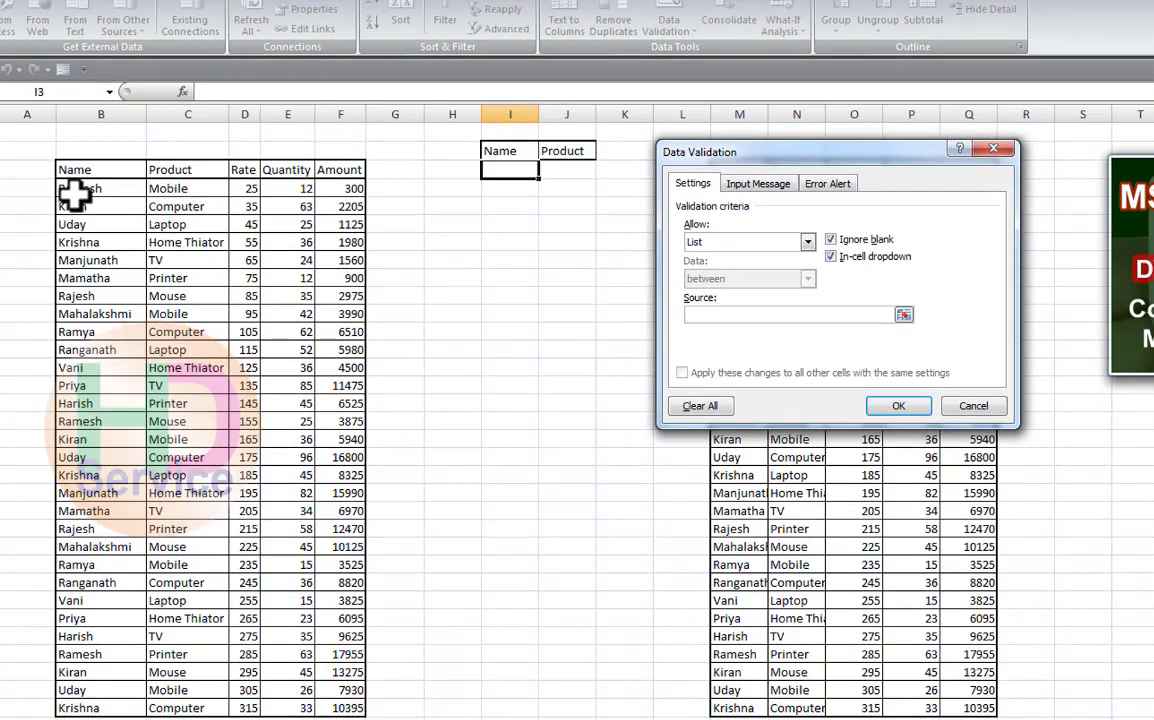
left_click_drag(77, 188, 80, 706)
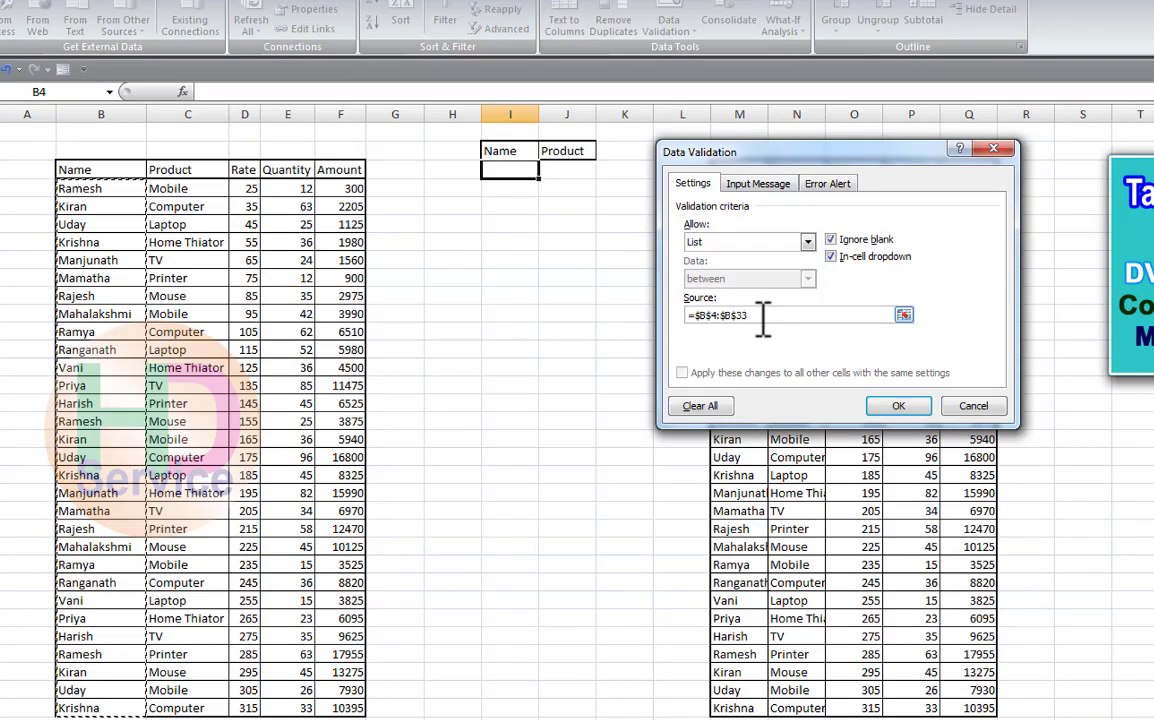
left_click(896, 406)
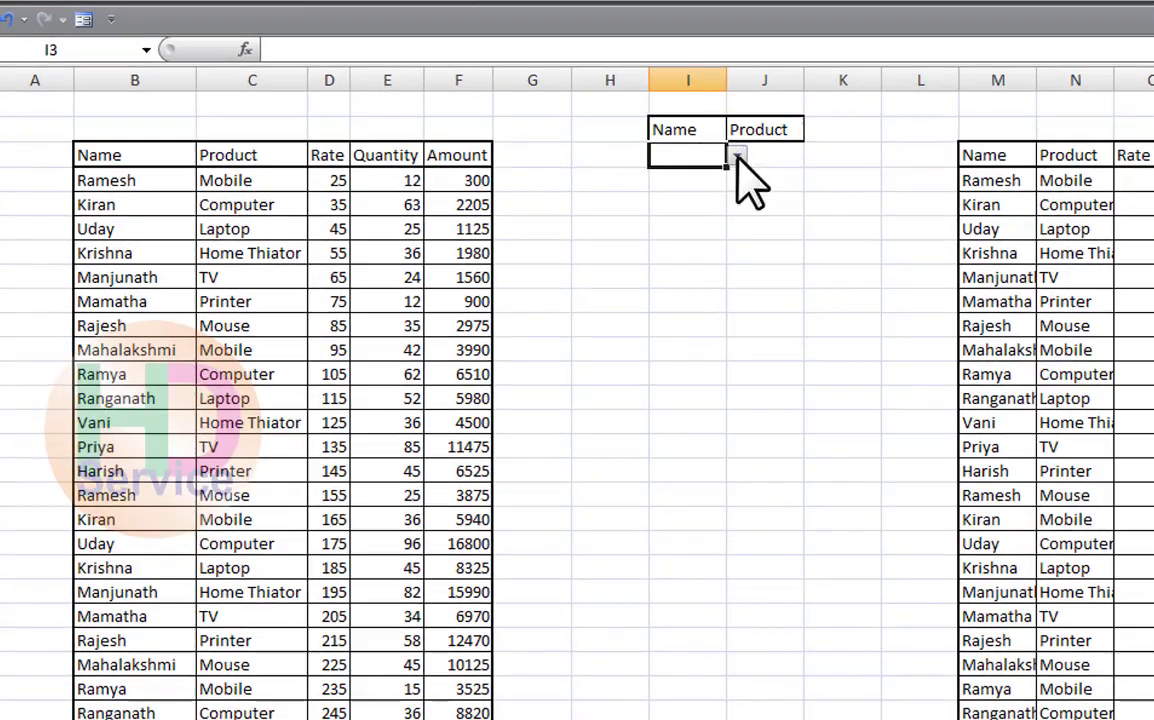
- Choose a name from the I3 dropdown and rerun the advanced filter copying to $M$3:$Q$3
left_click(737, 155)
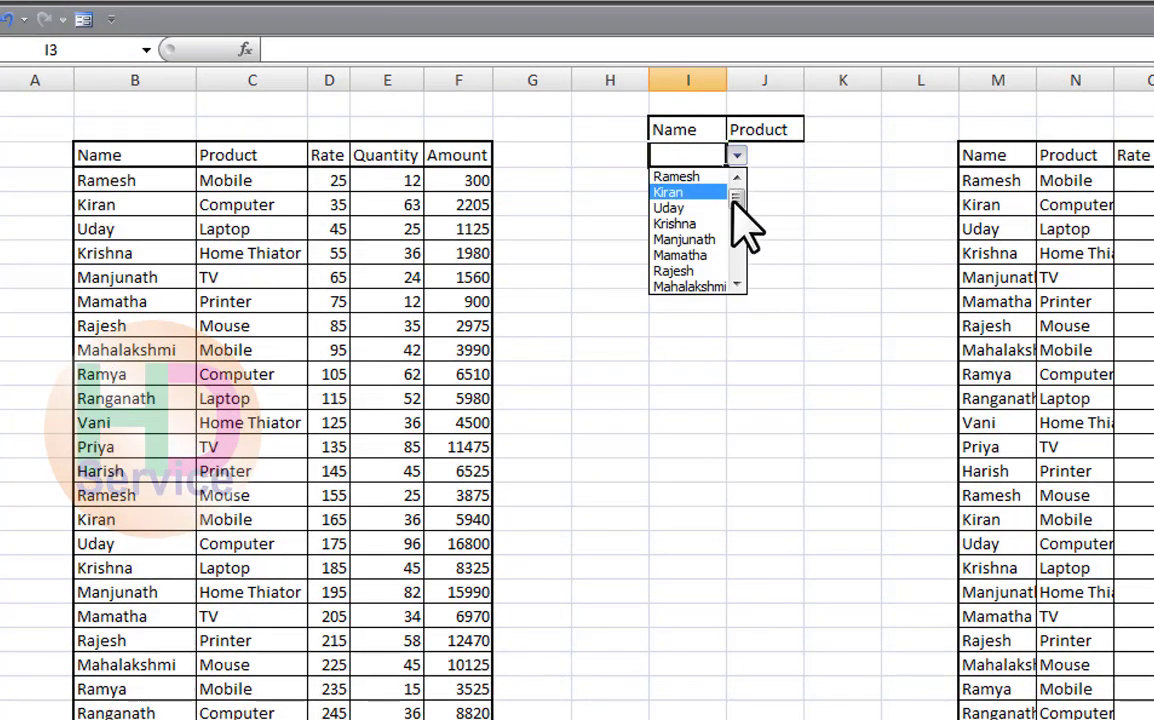
left_click_drag(736, 198, 738, 268)
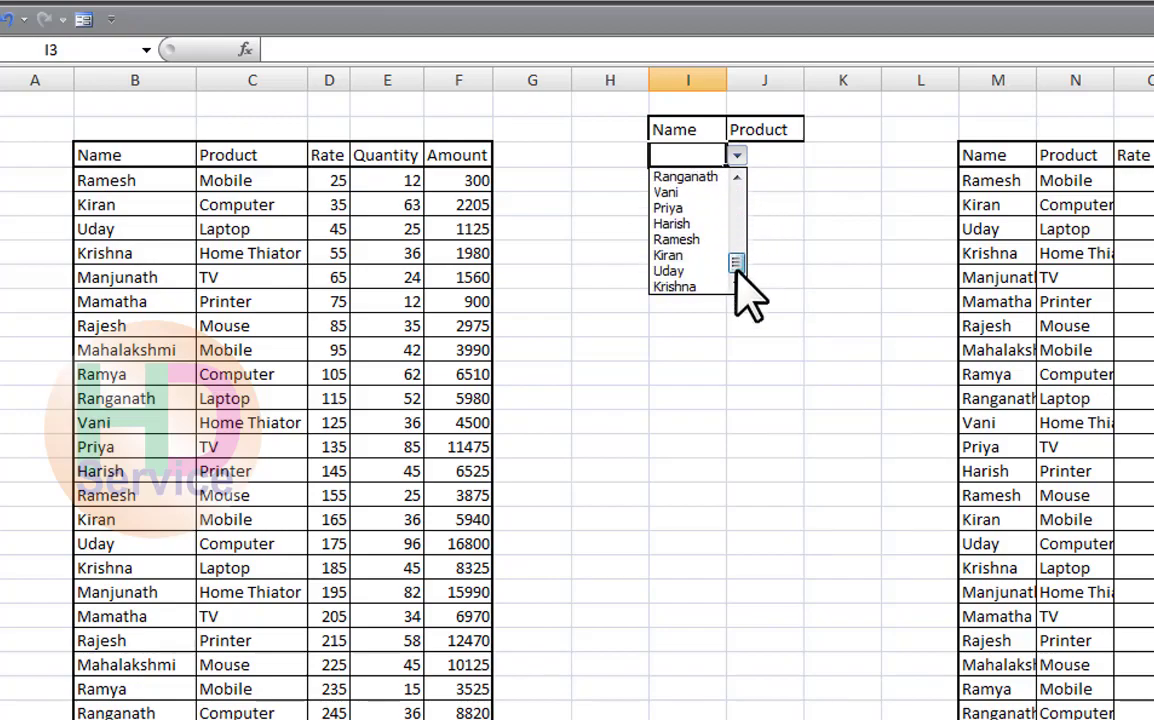
left_click(675, 286)
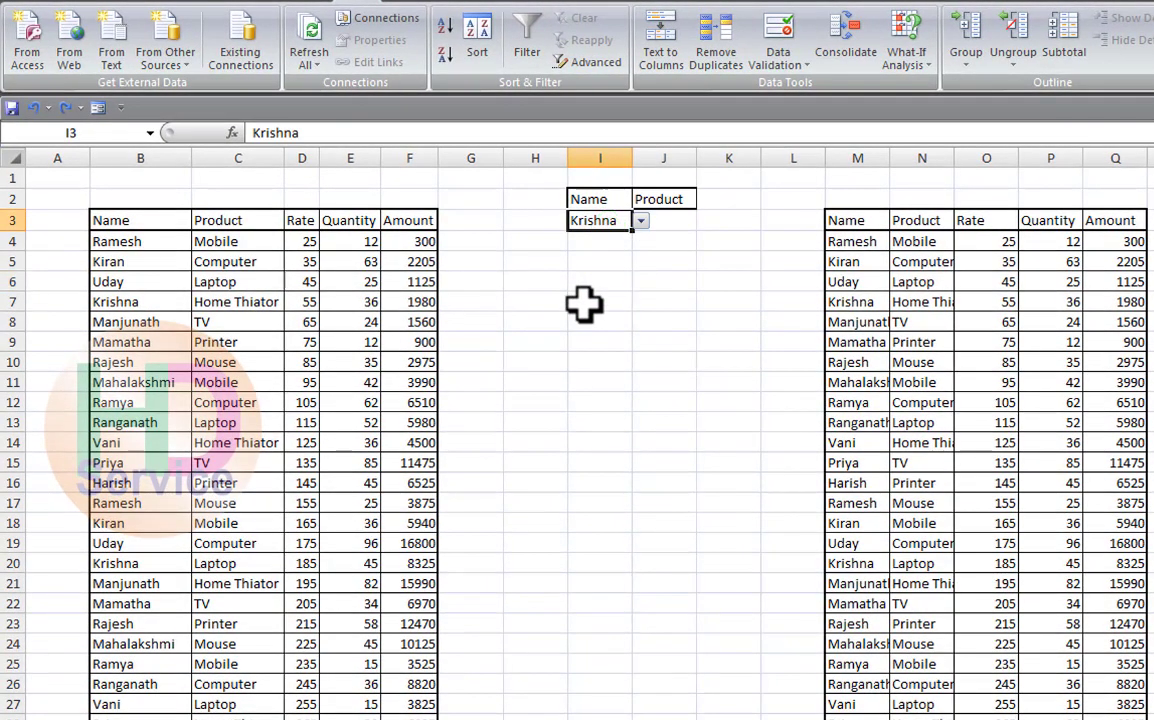
left_click(590, 62)
left_click(878, 311)
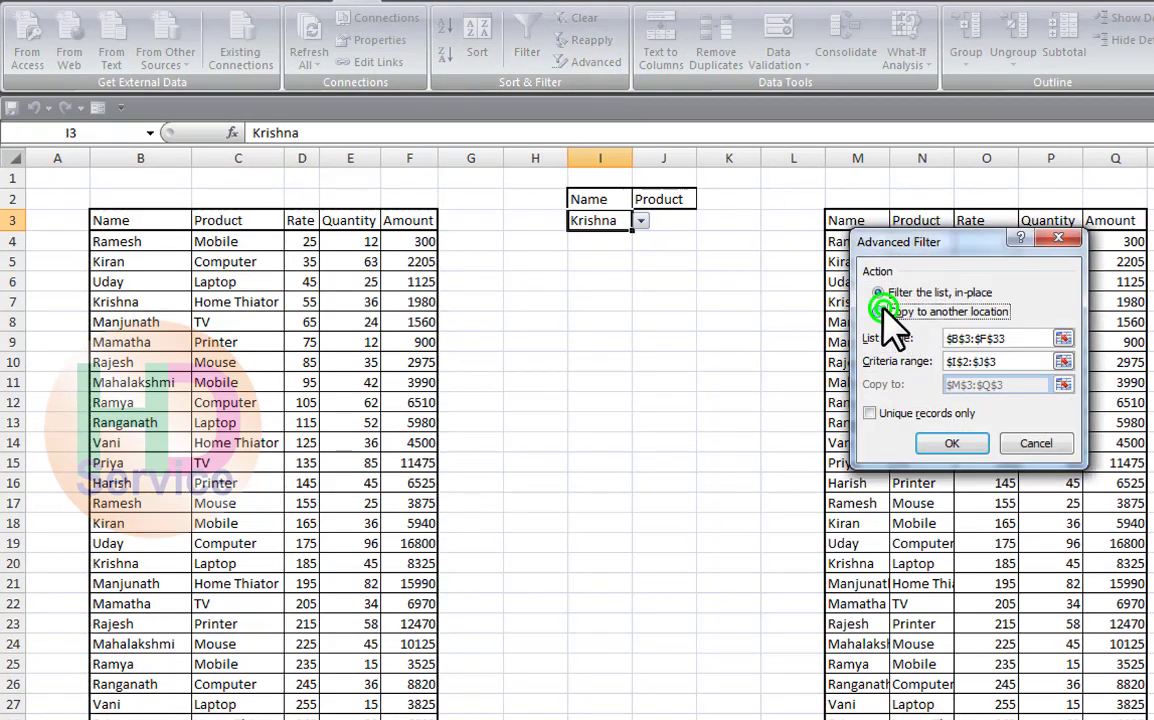
triple_click(983, 361)
key("Delete")
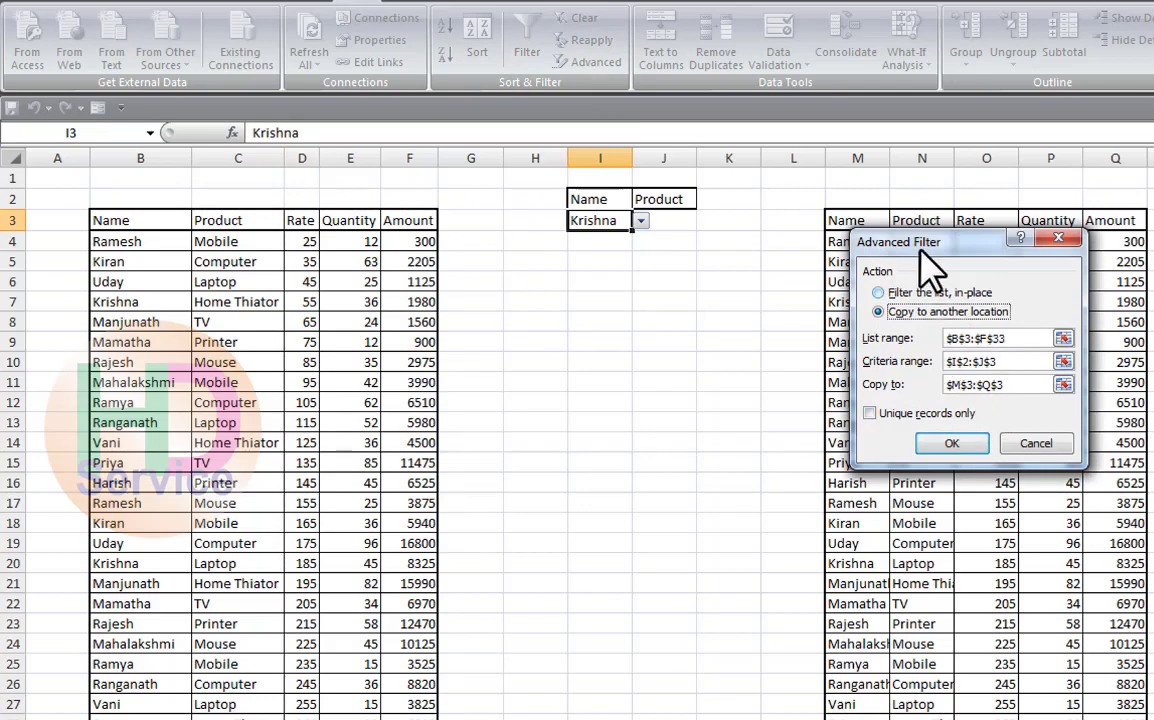
left_click_drag(928, 244, 606, 282)
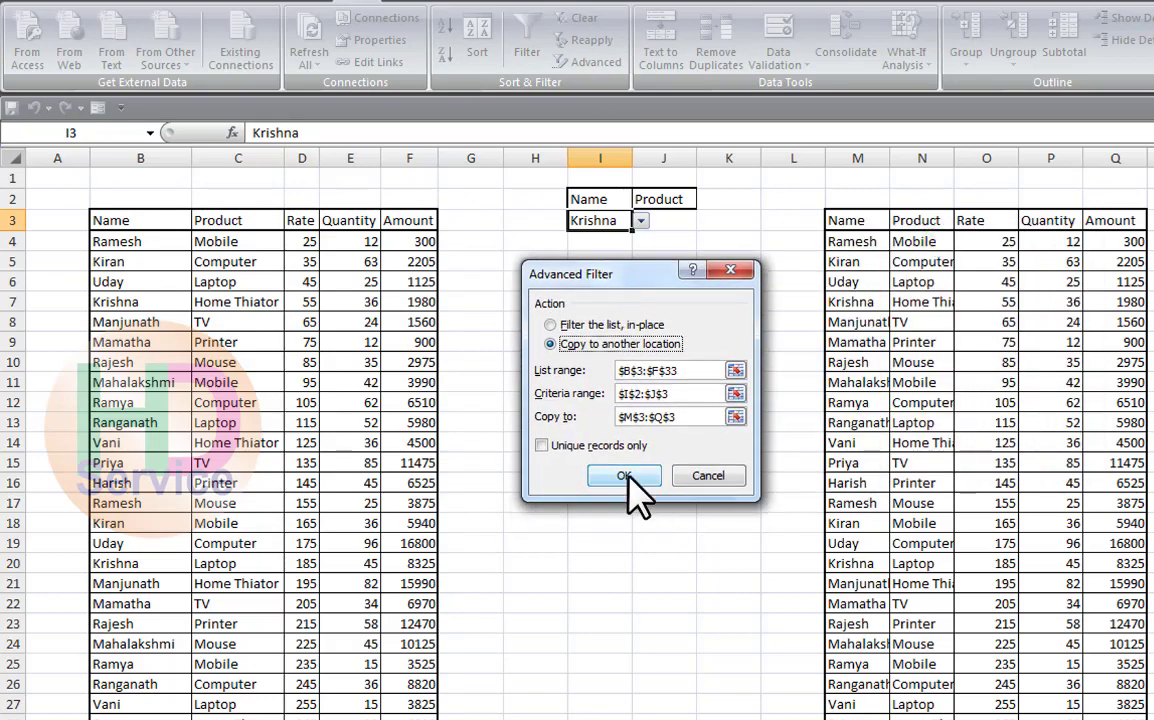
left_click(628, 477)
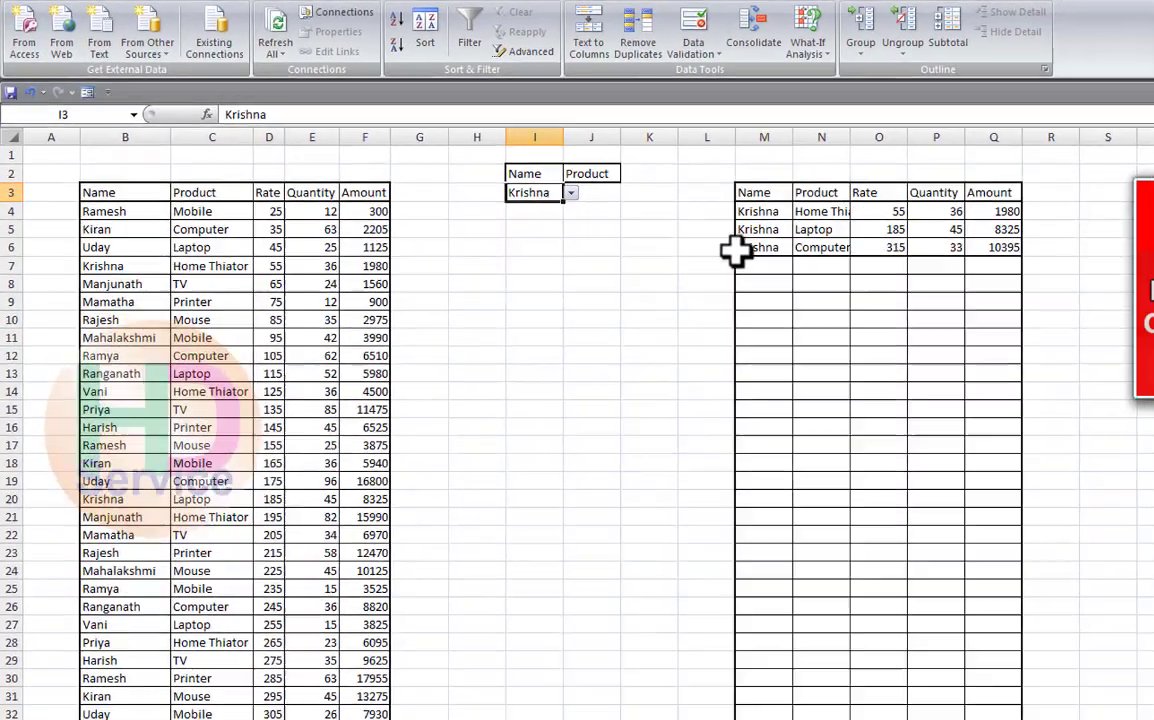
- Check the three copied records (Home Thiator, Laptop, Computer) in M4:Q6
left_click(700, 195)
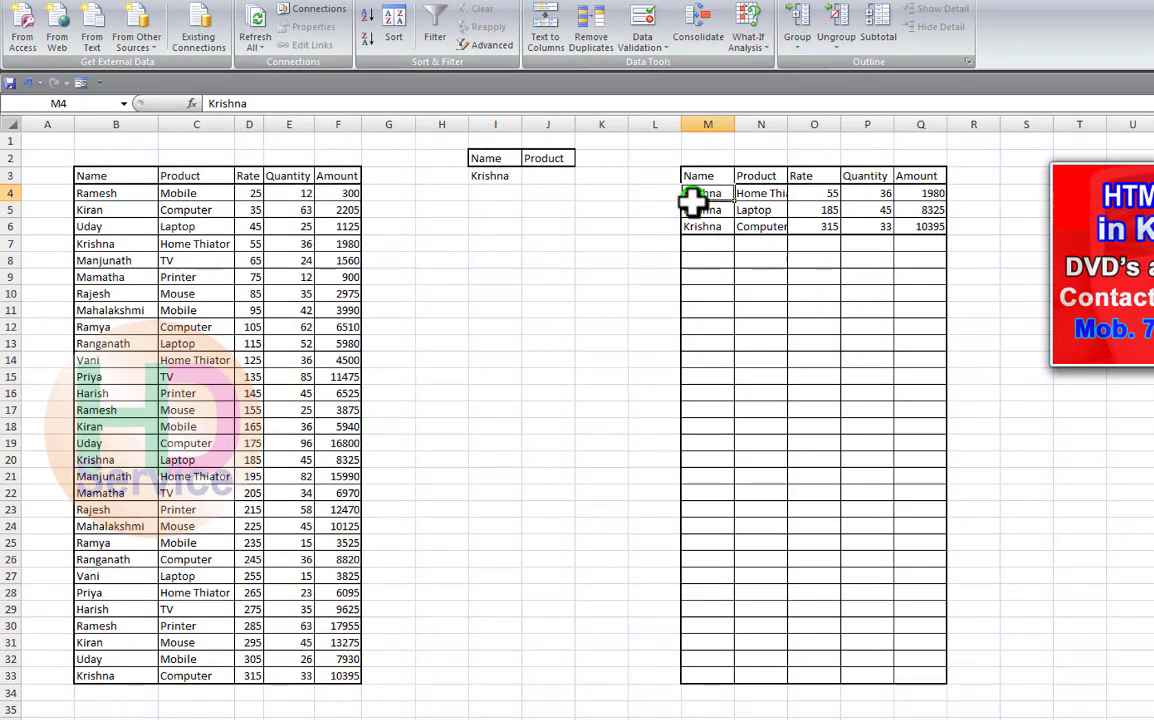
left_click(757, 195)
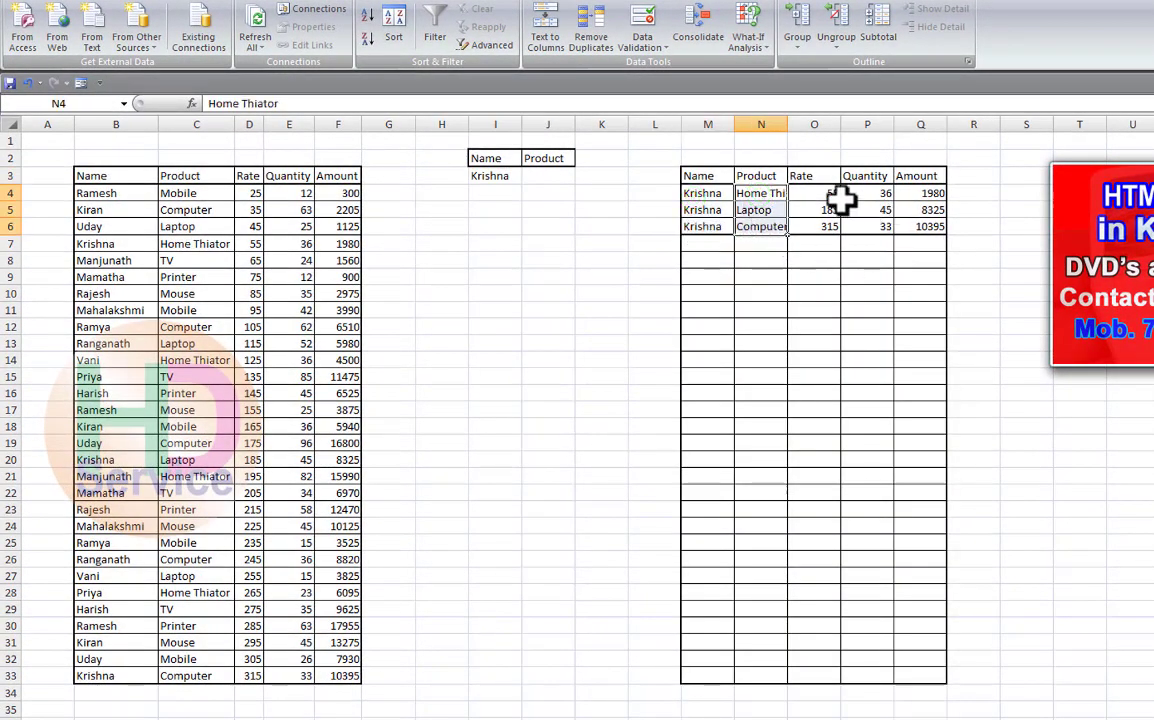
left_click(832, 193)
left_click_drag(705, 193, 916, 230)
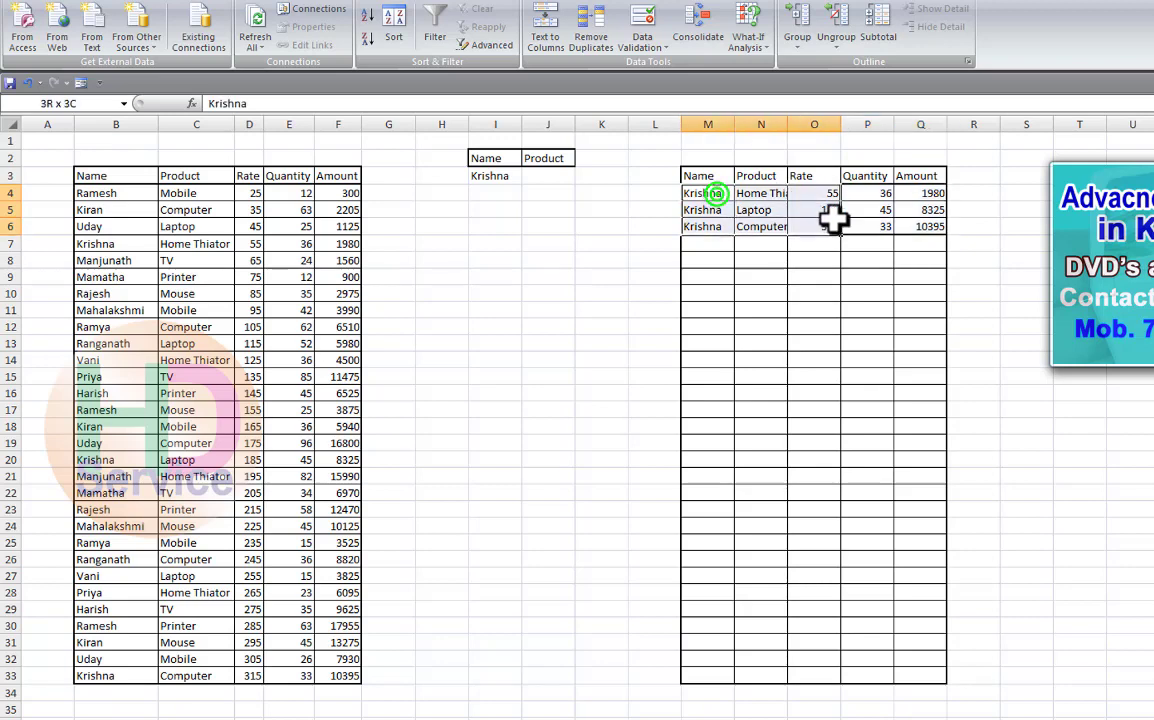
left_click_drag(705, 193, 710, 232)
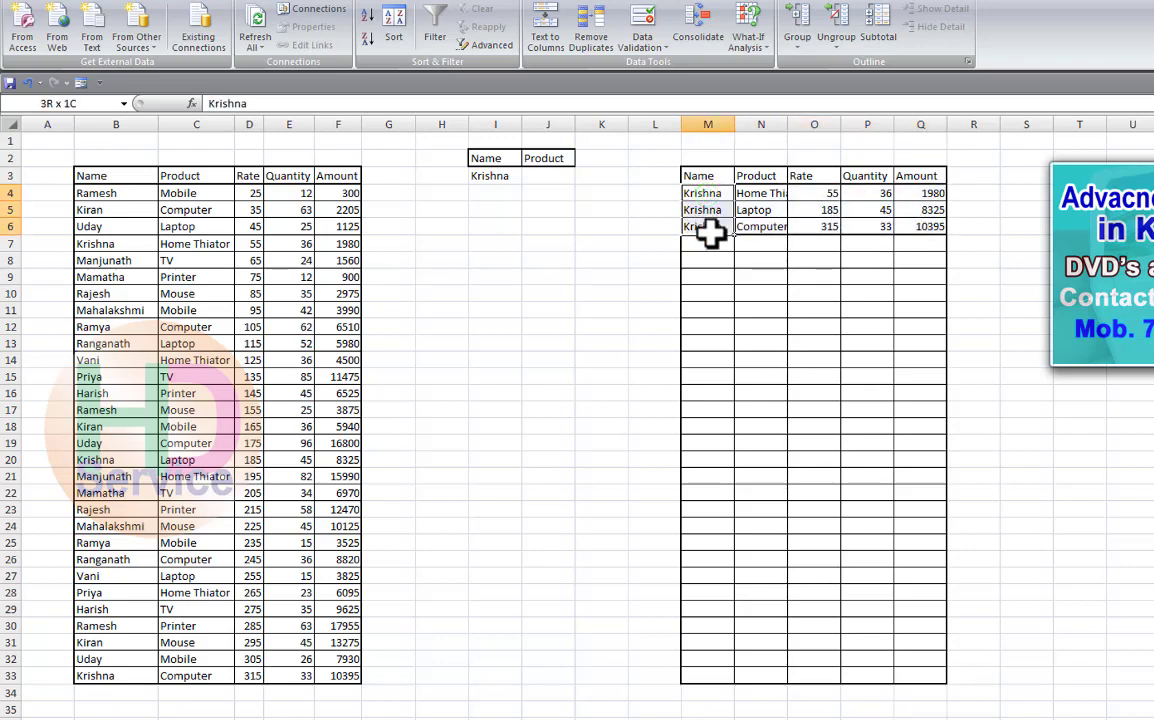
- Pick a different name from the I3 dropdown
left_click(492, 176)
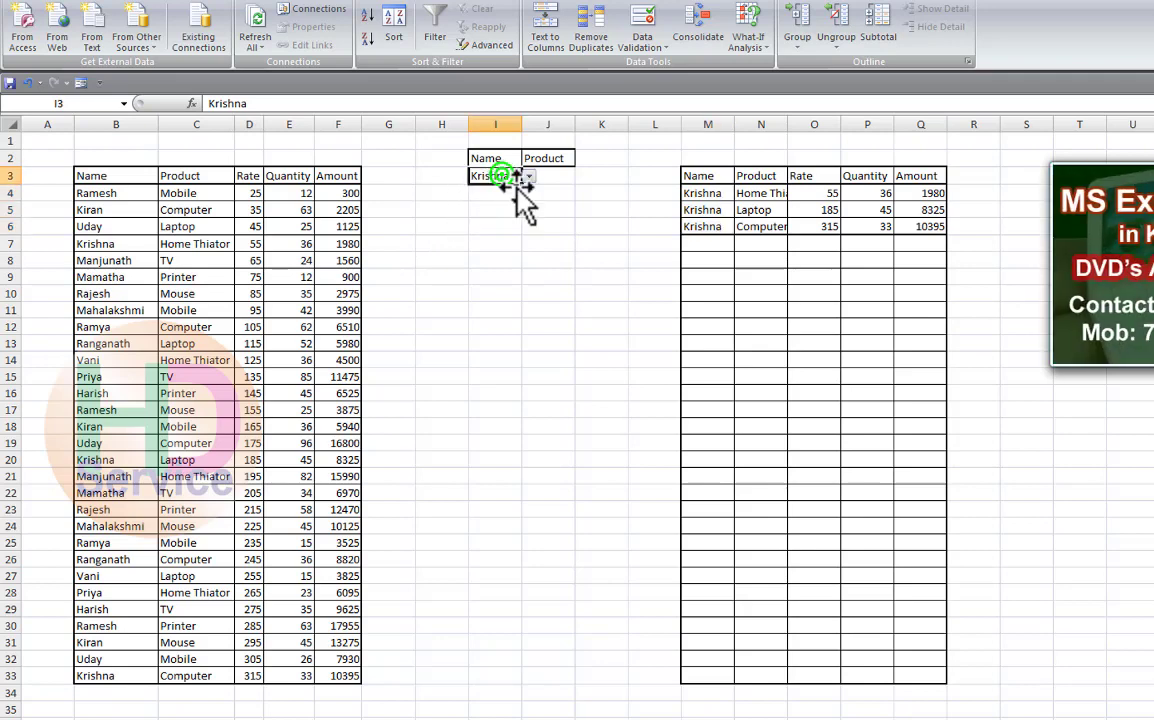
left_click(529, 176)
left_click(490, 245)
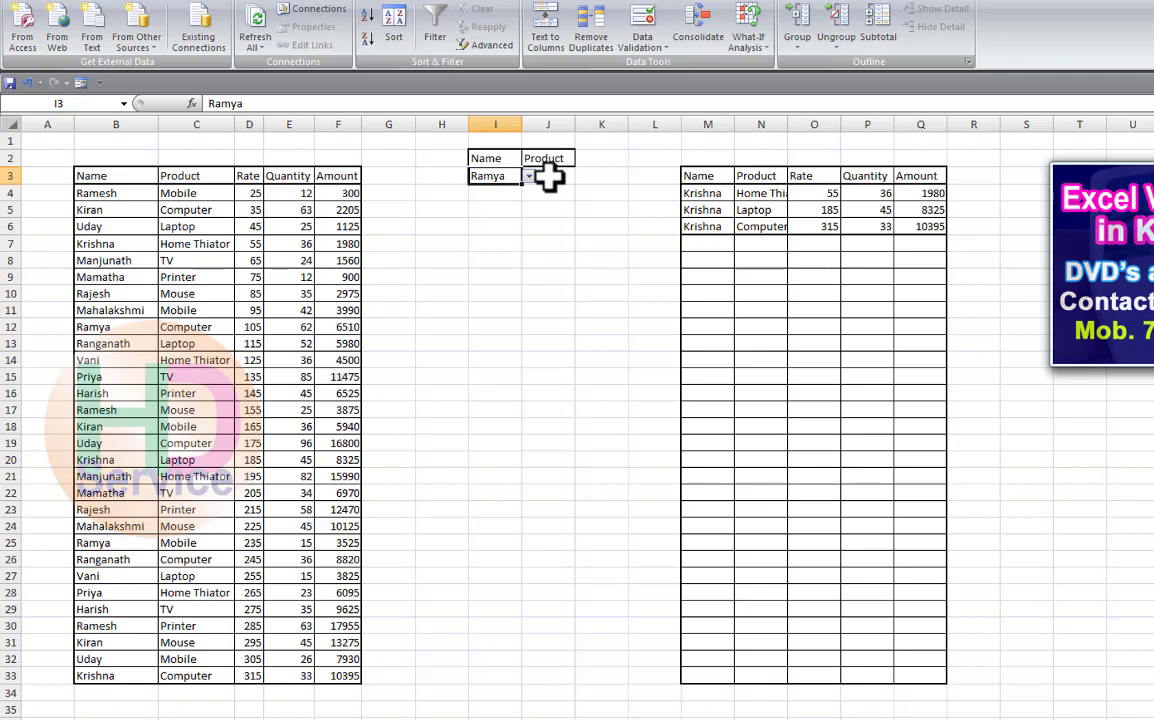
- Give J3 a List data validation sourced from the products in $C$4:$C$33
left_click(548, 177)
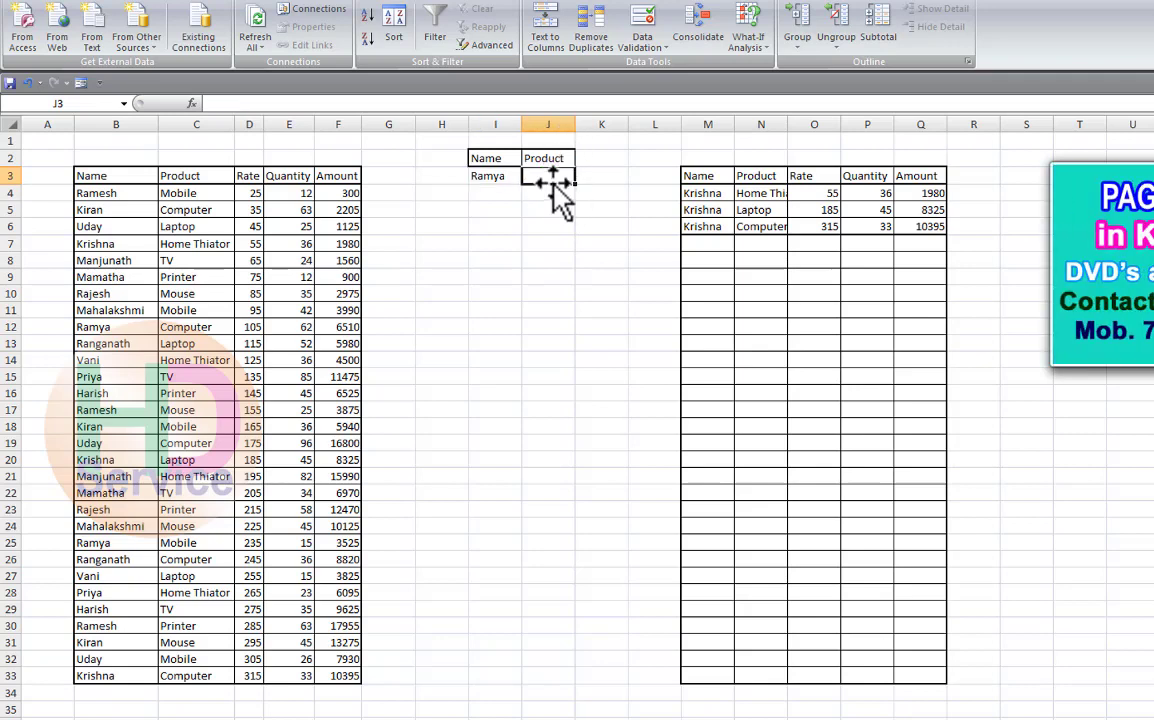
left_click(643, 42)
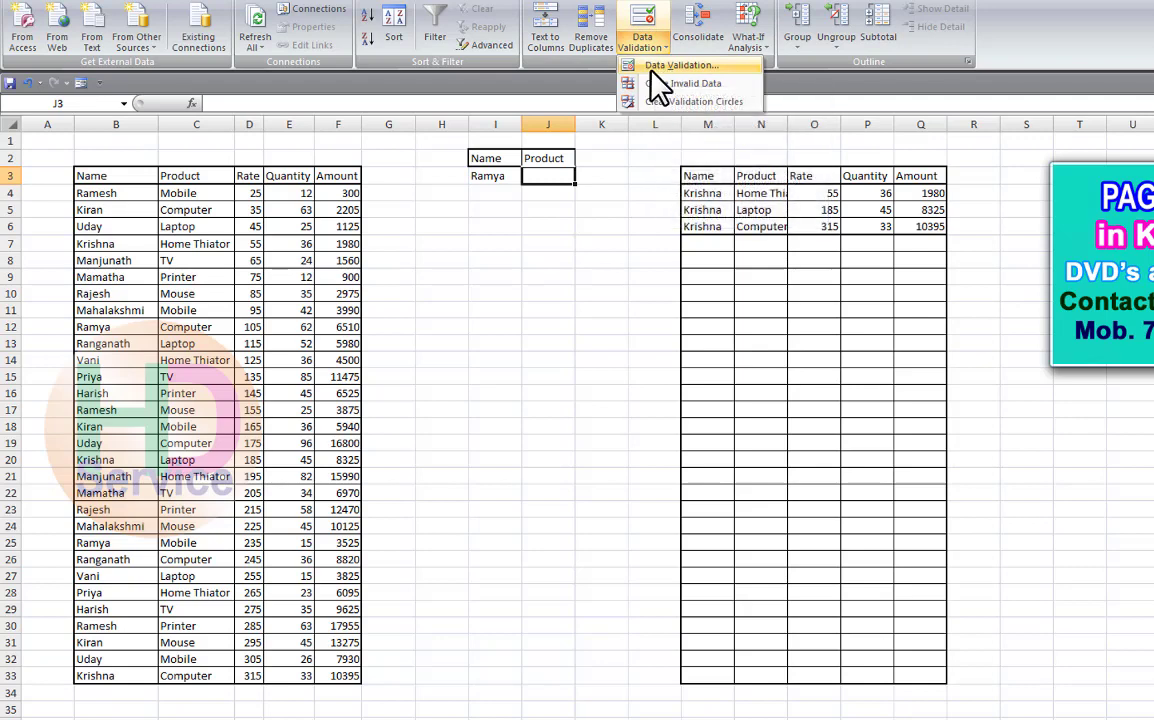
left_click(668, 65)
left_click(500, 269)
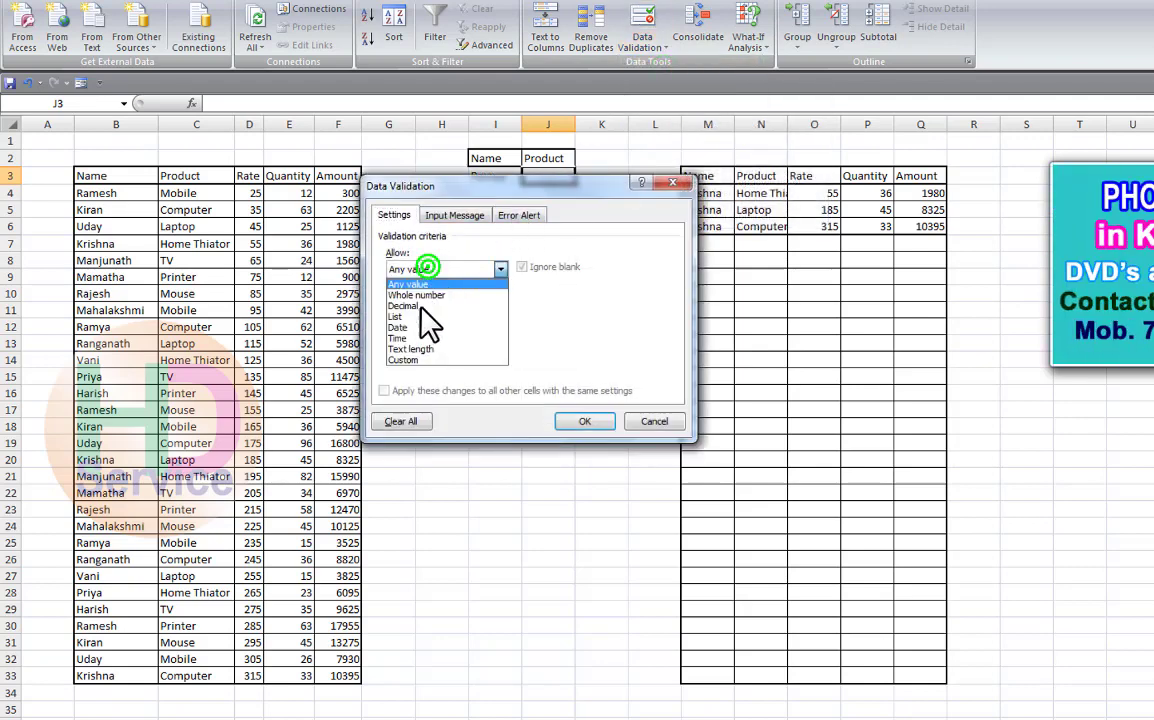
left_click(403, 316)
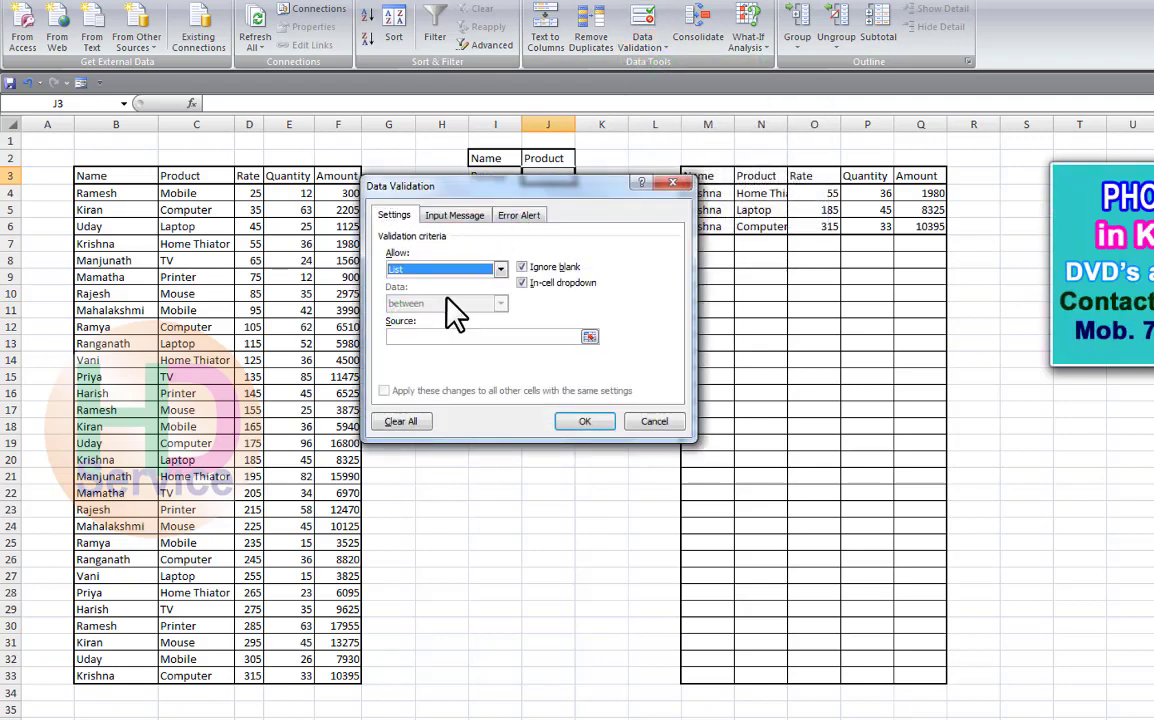
left_click(408, 337)
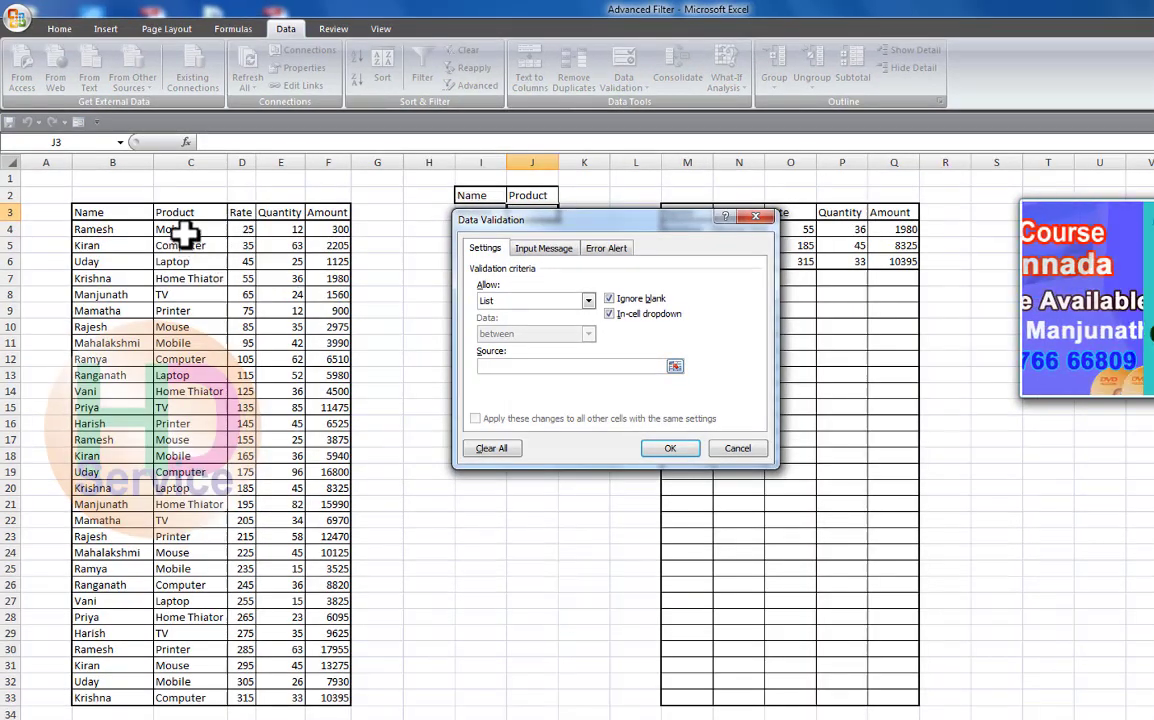
left_click_drag(188, 231, 190, 694)
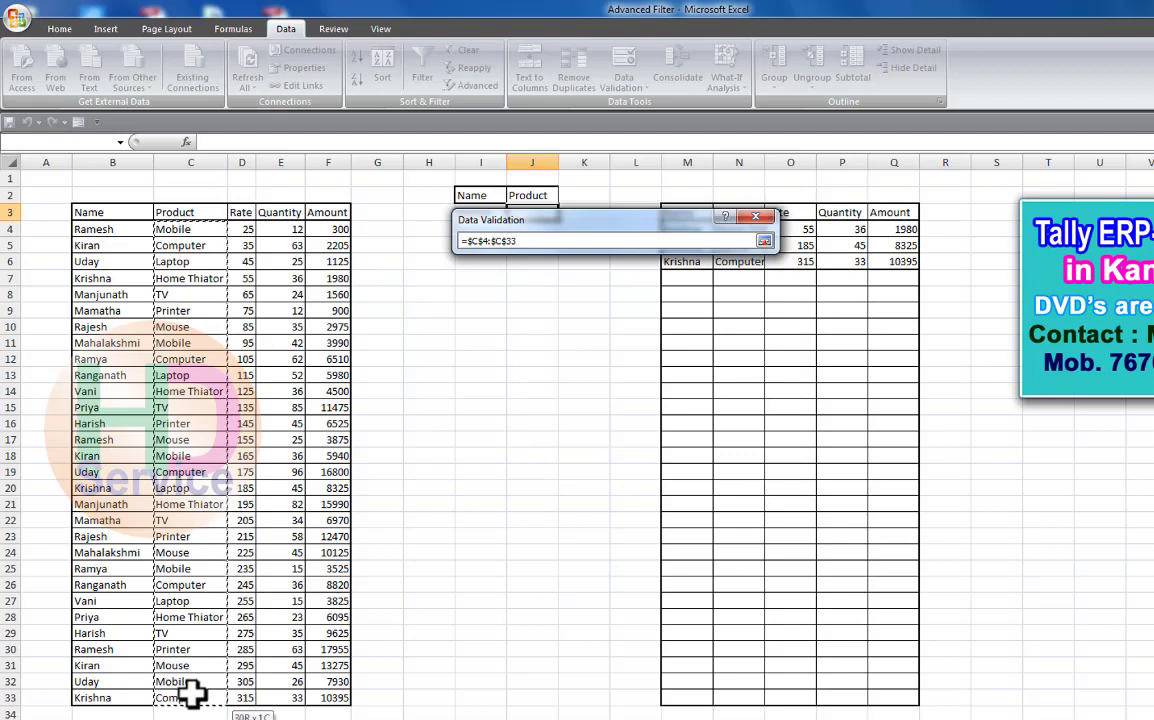
left_click(672, 450)
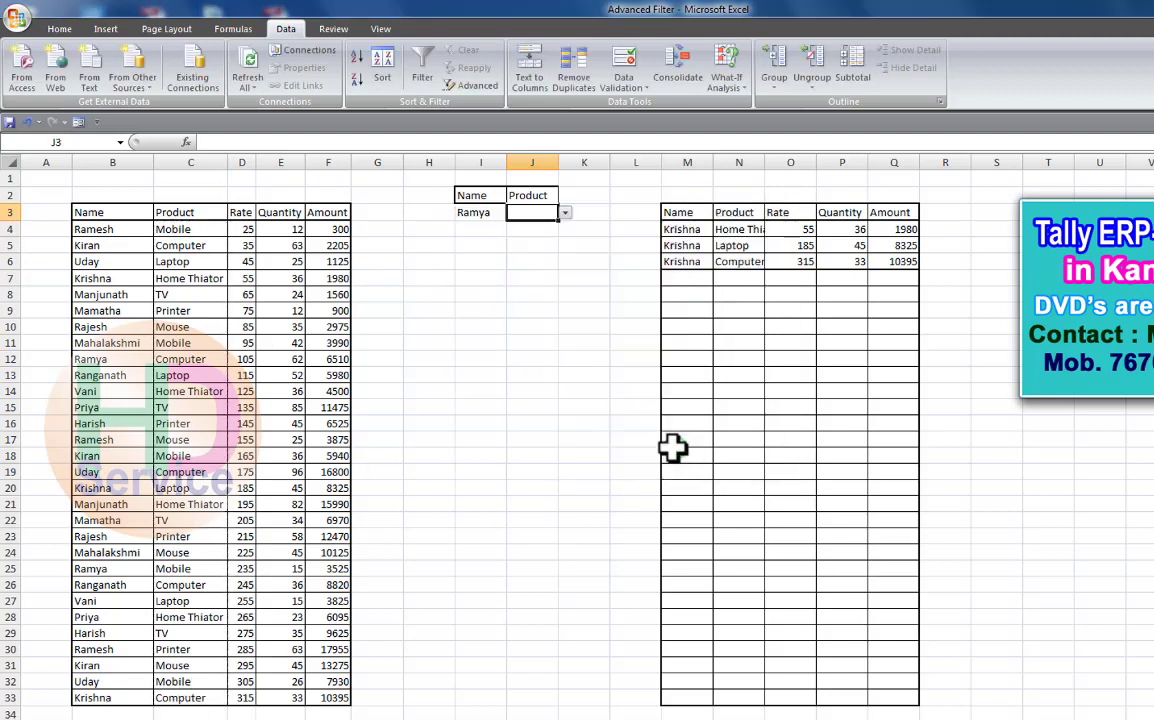
left_click(565, 213)
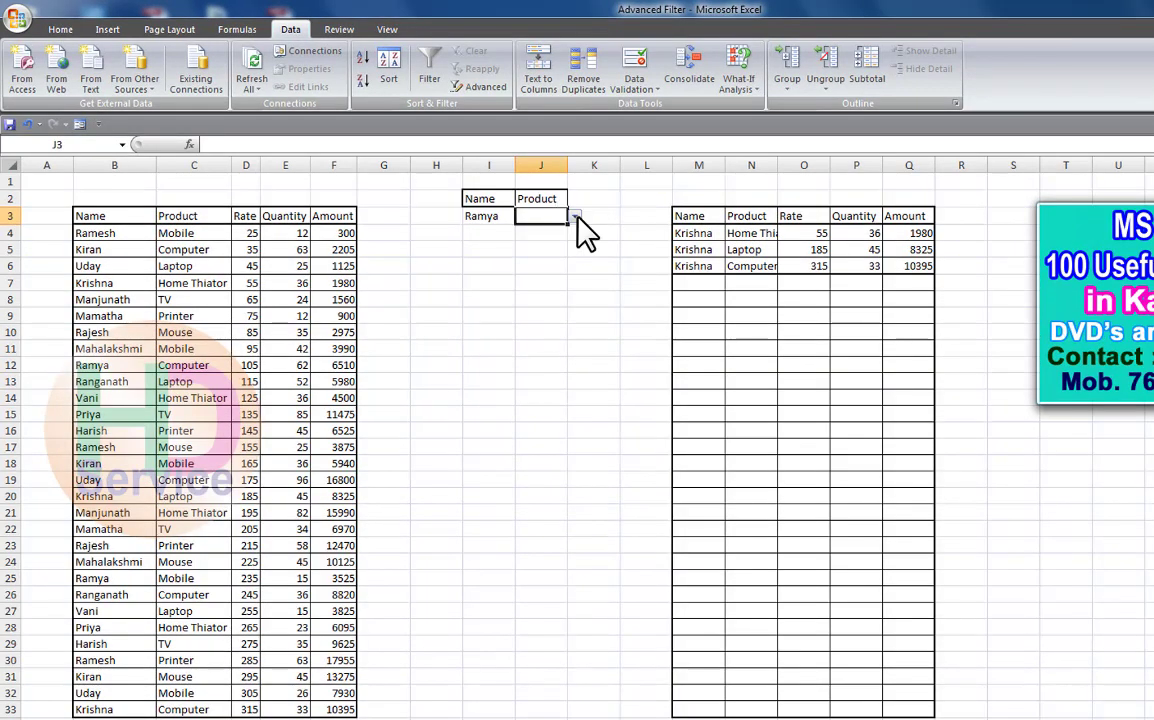
- Choose Computer in J3 and rerun the filter, yielding one record (105, 62, 6510)
left_click(558, 241)
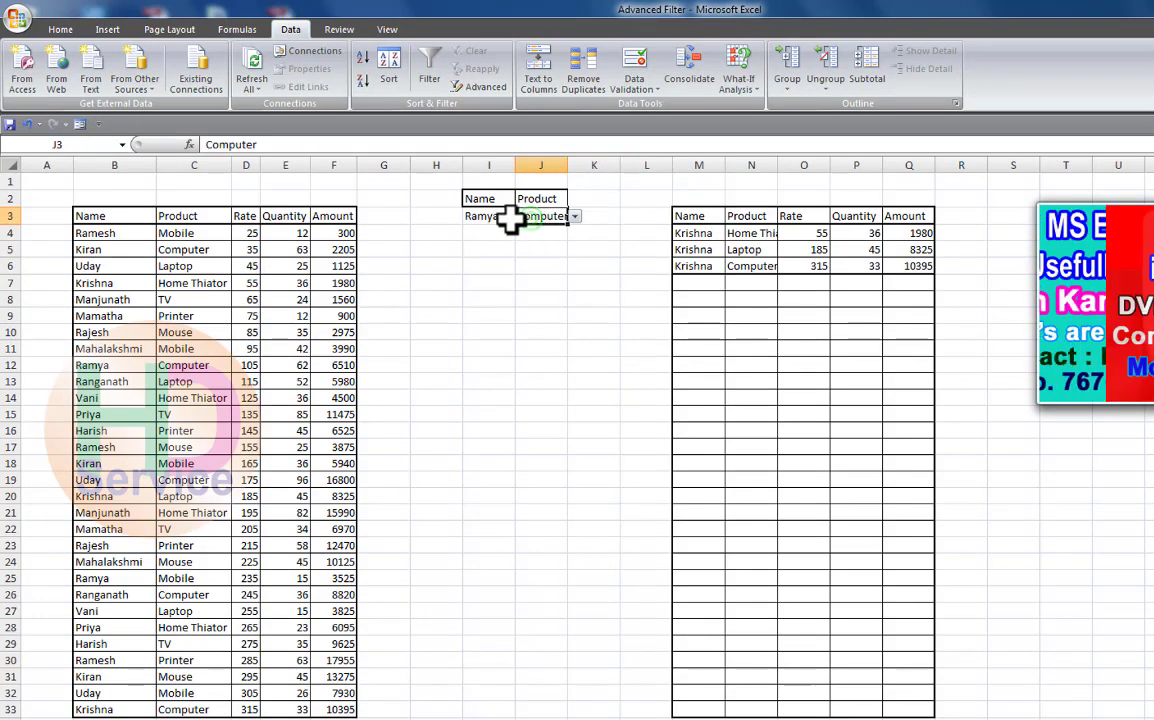
left_click(483, 90)
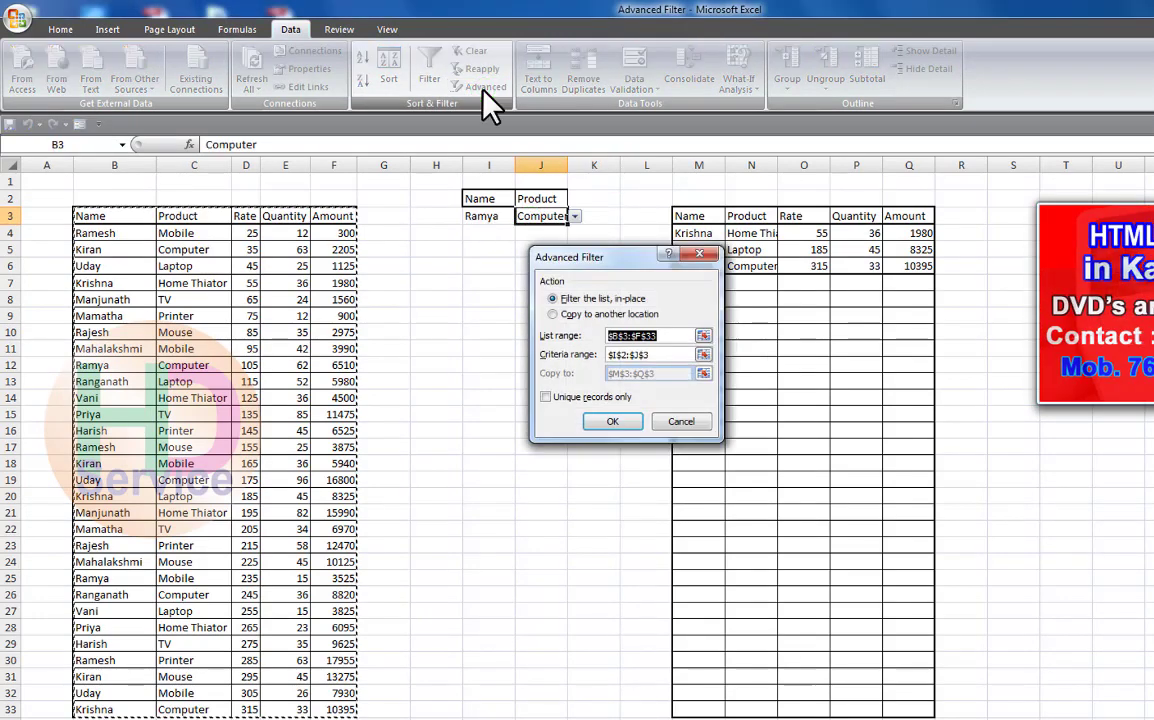
left_click(554, 314)
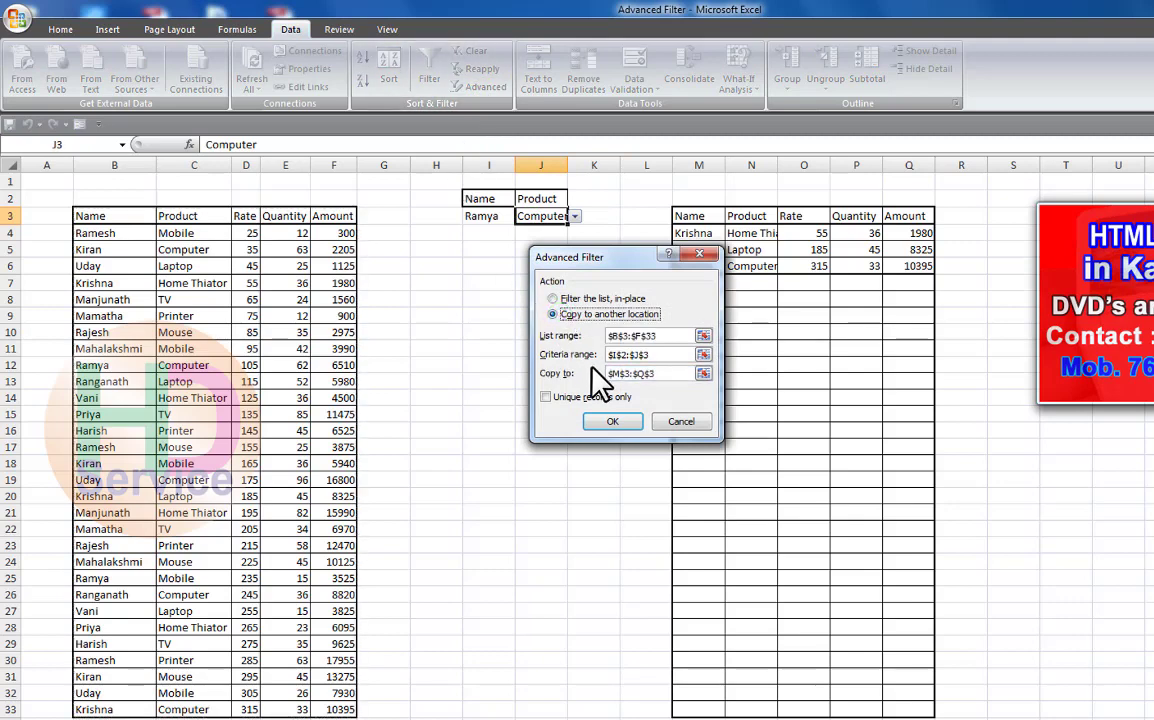
left_click(585, 299)
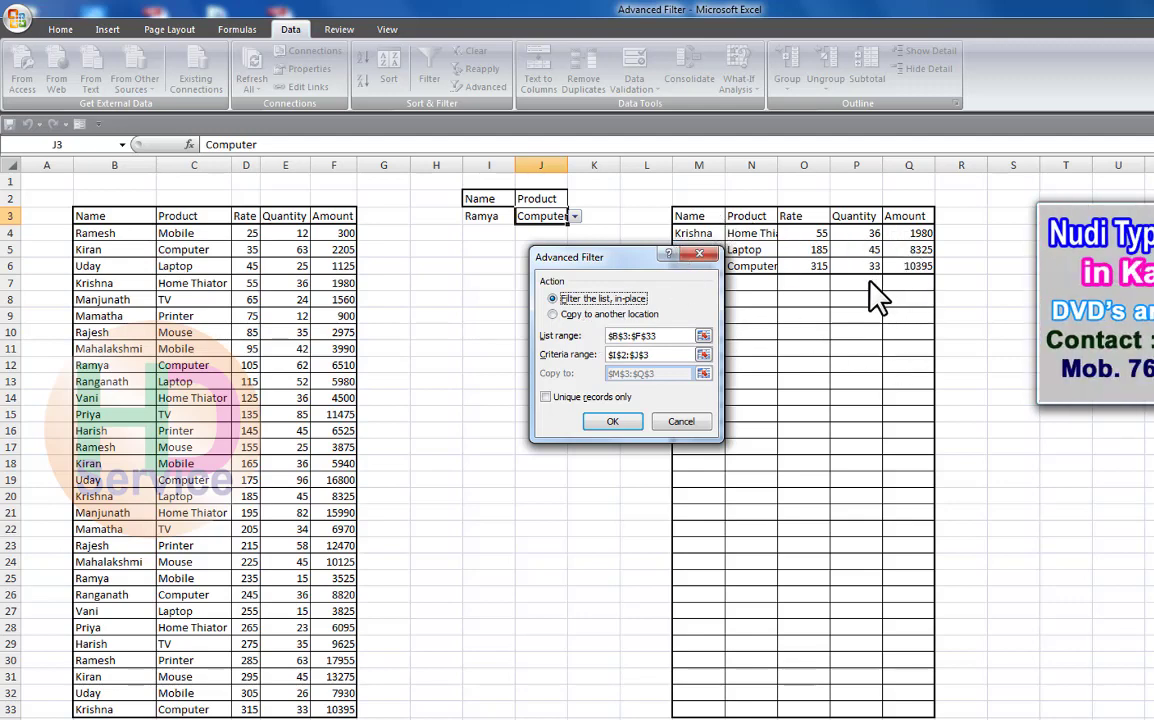
left_click(563, 315)
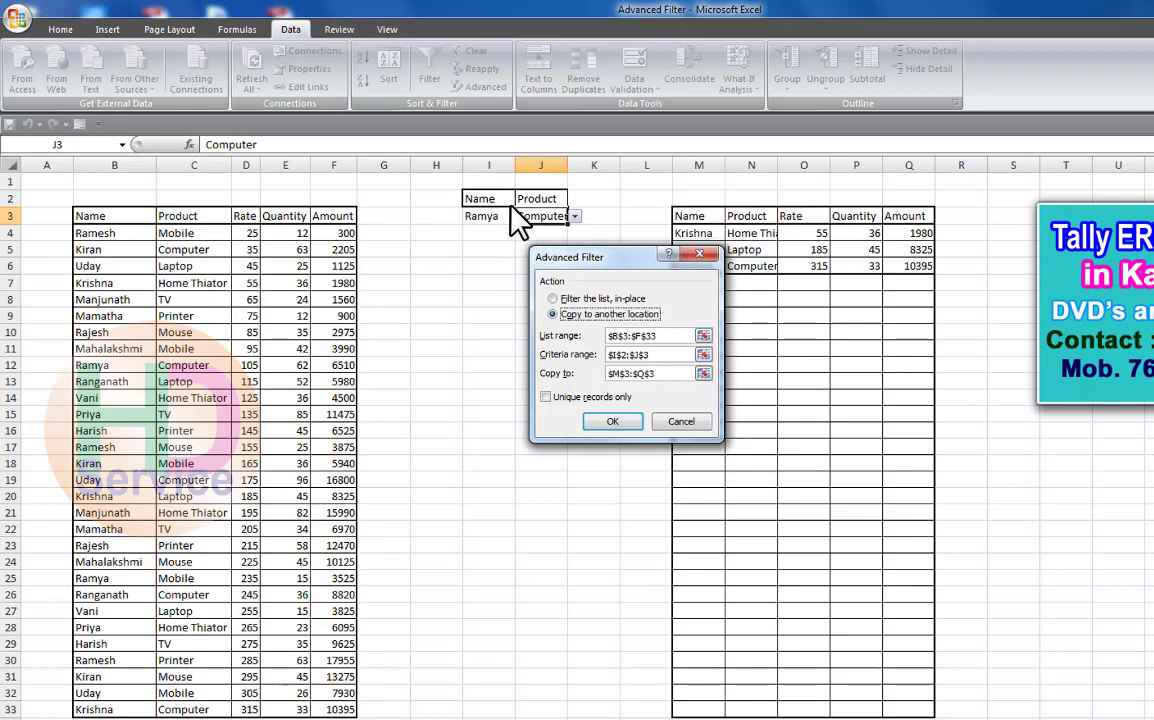
left_click(612, 422)
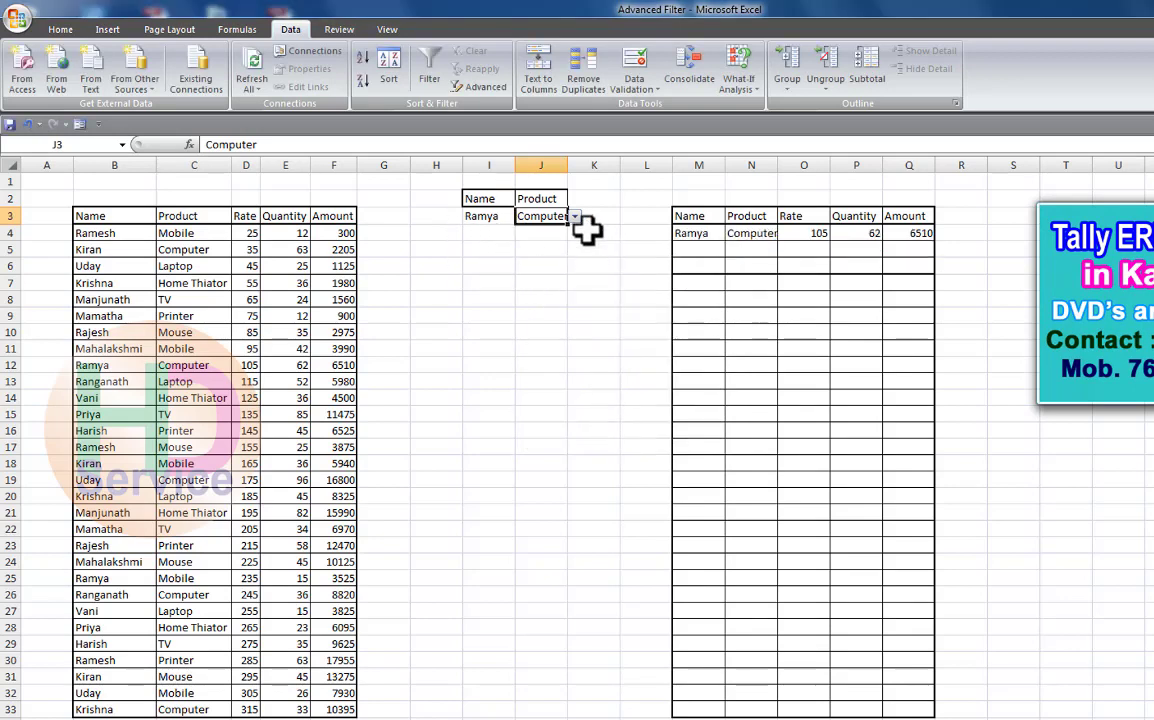
- Widen the output table's Product column N and return to J3
left_click(768, 234)
left_click_drag(777, 165, 796, 165)
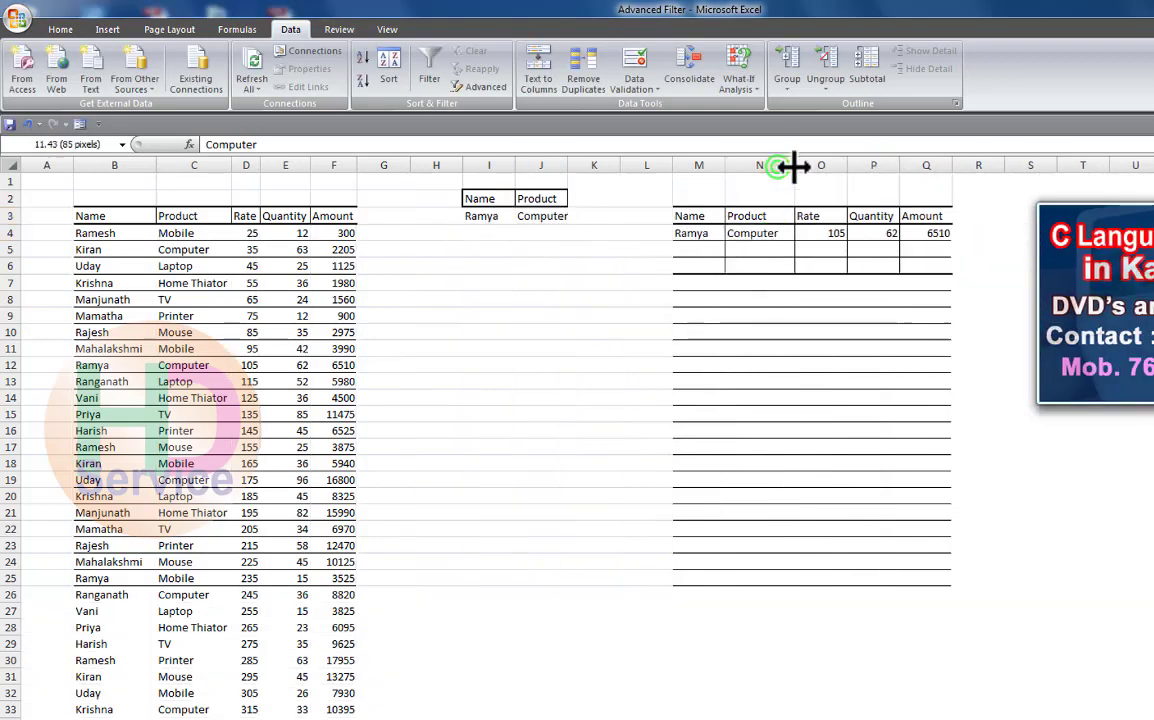
left_click(530, 216)
- Clear J3 and refilter on the name alone, listing the Computer (6510) and Mobile (3525) records
key("Delete")
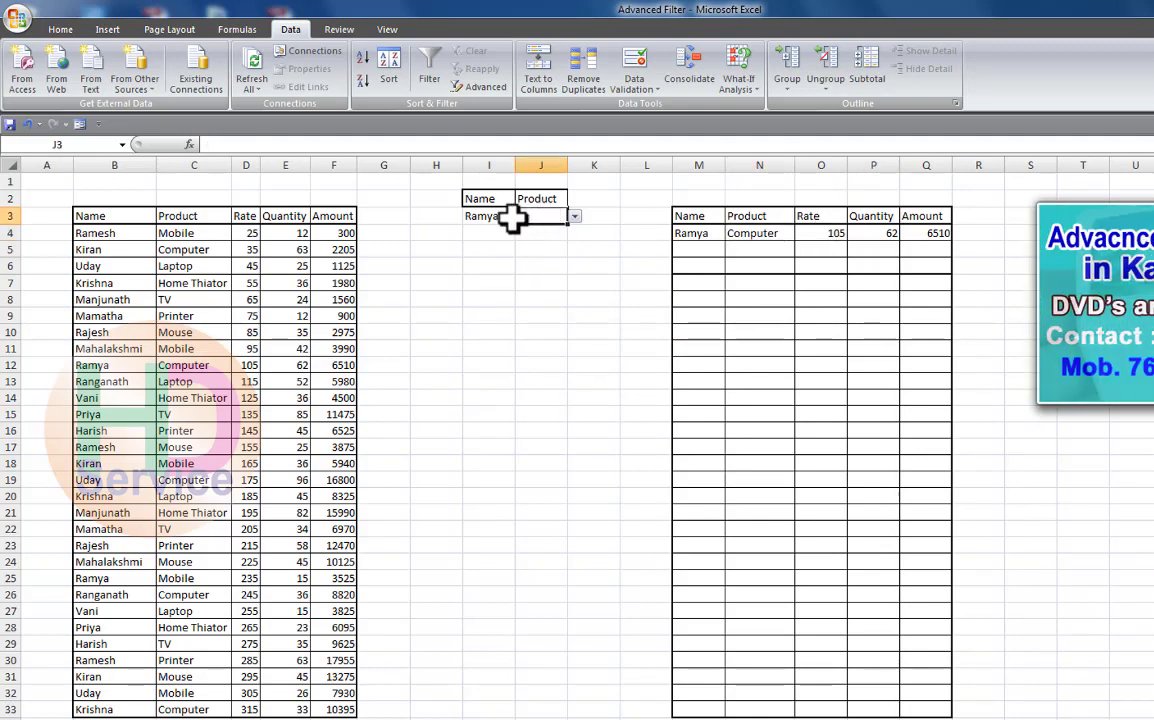
left_click(496, 220)
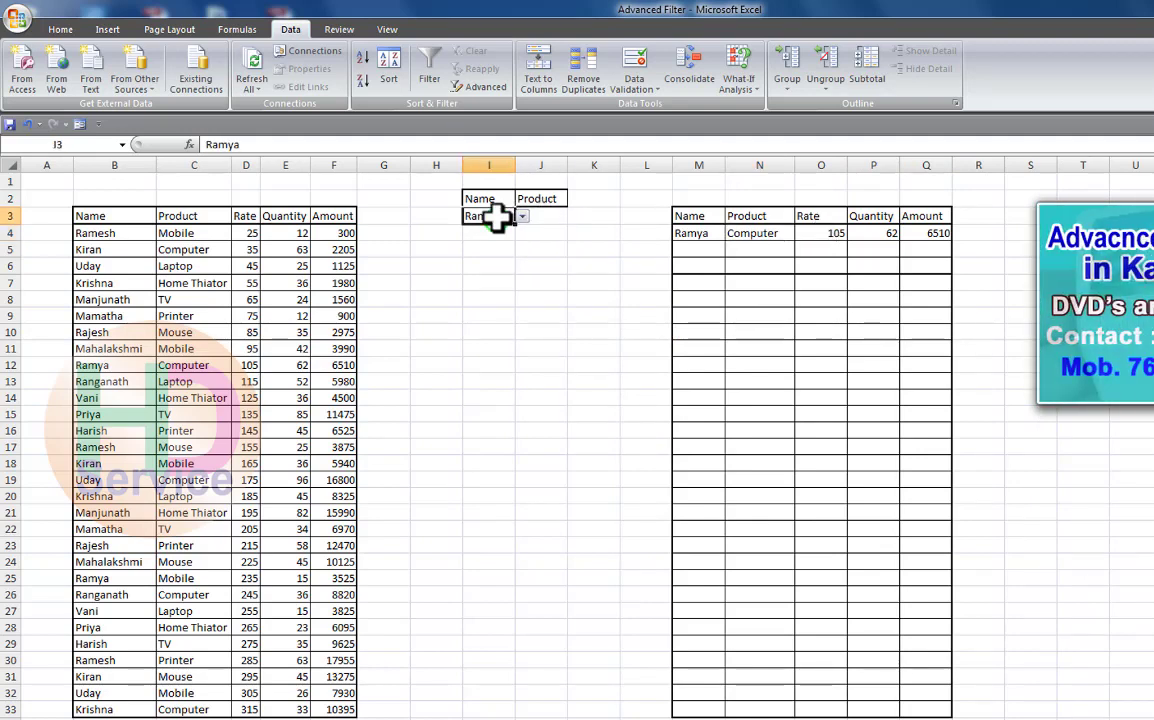
left_click(480, 87)
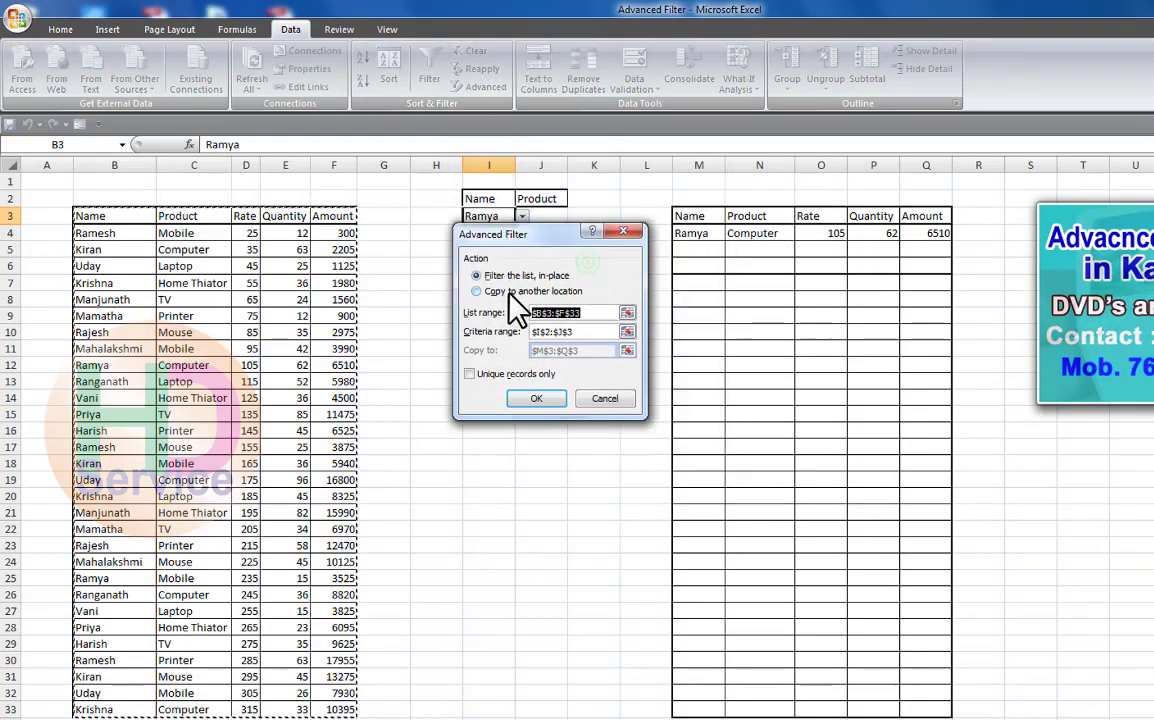
left_click(553, 314)
left_click(612, 421)
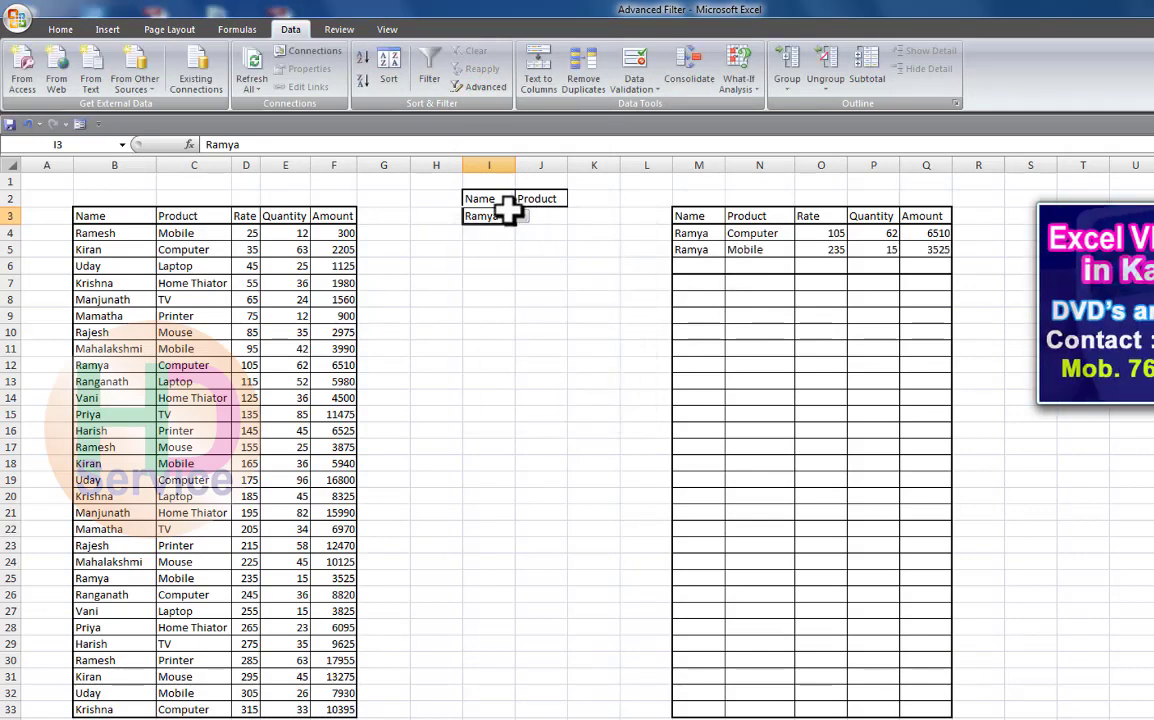
left_click_drag(690, 233, 925, 250)
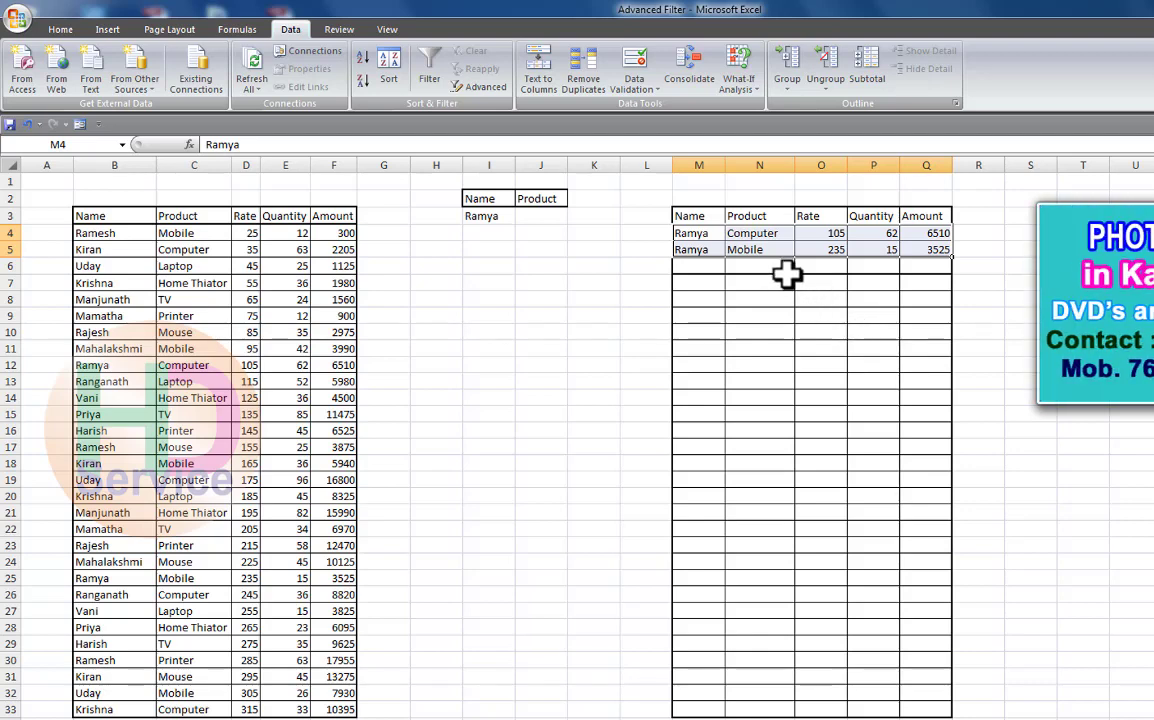
left_click(535, 216)
- Set the criteria to a new name in I3 and Mouse in J3
left_click(574, 217)
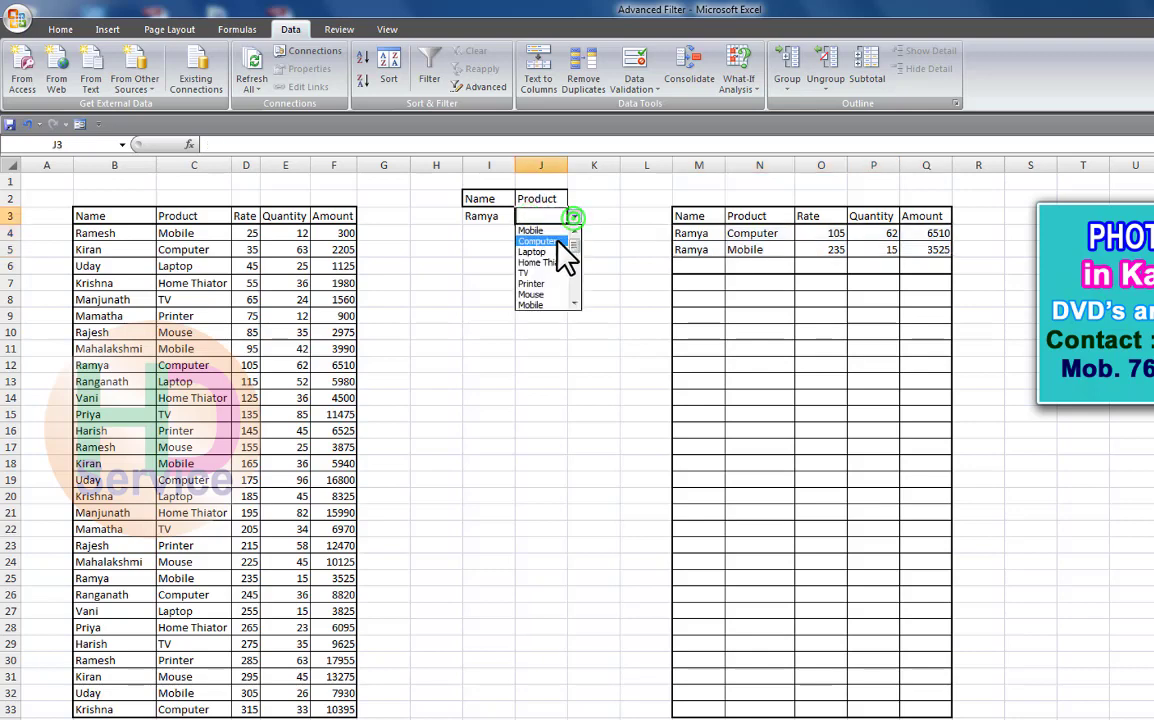
left_click(555, 241)
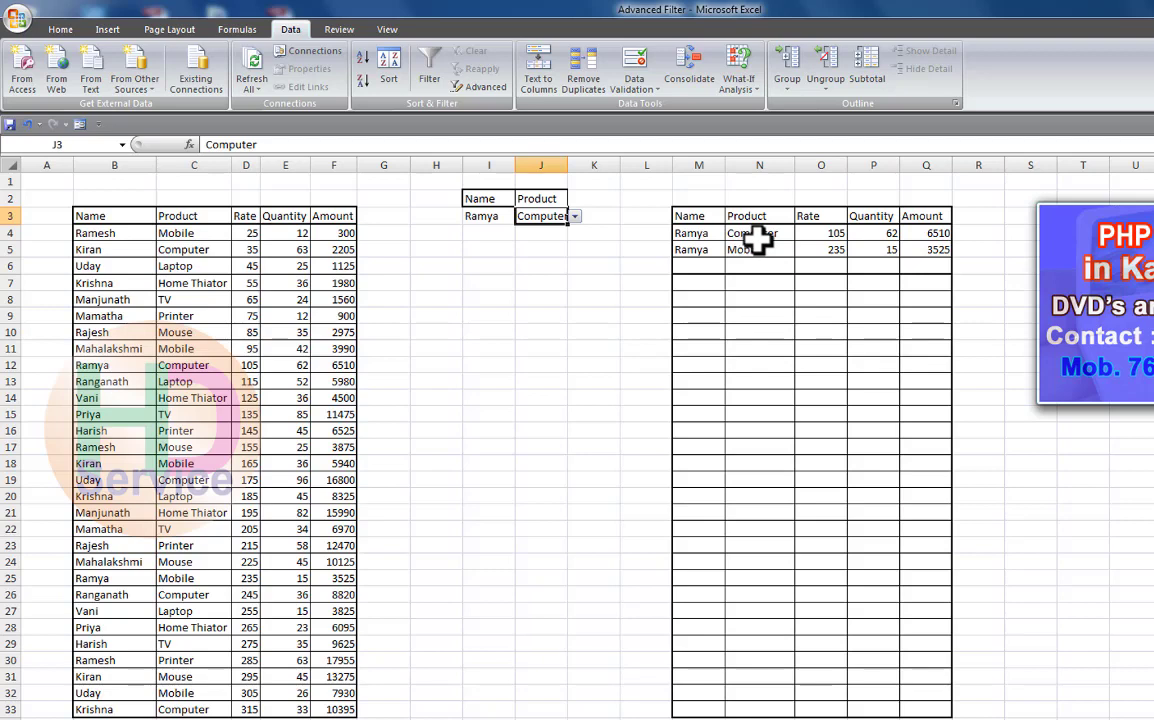
left_click(485, 216)
left_click(521, 216)
left_click(497, 273)
left_click(560, 216)
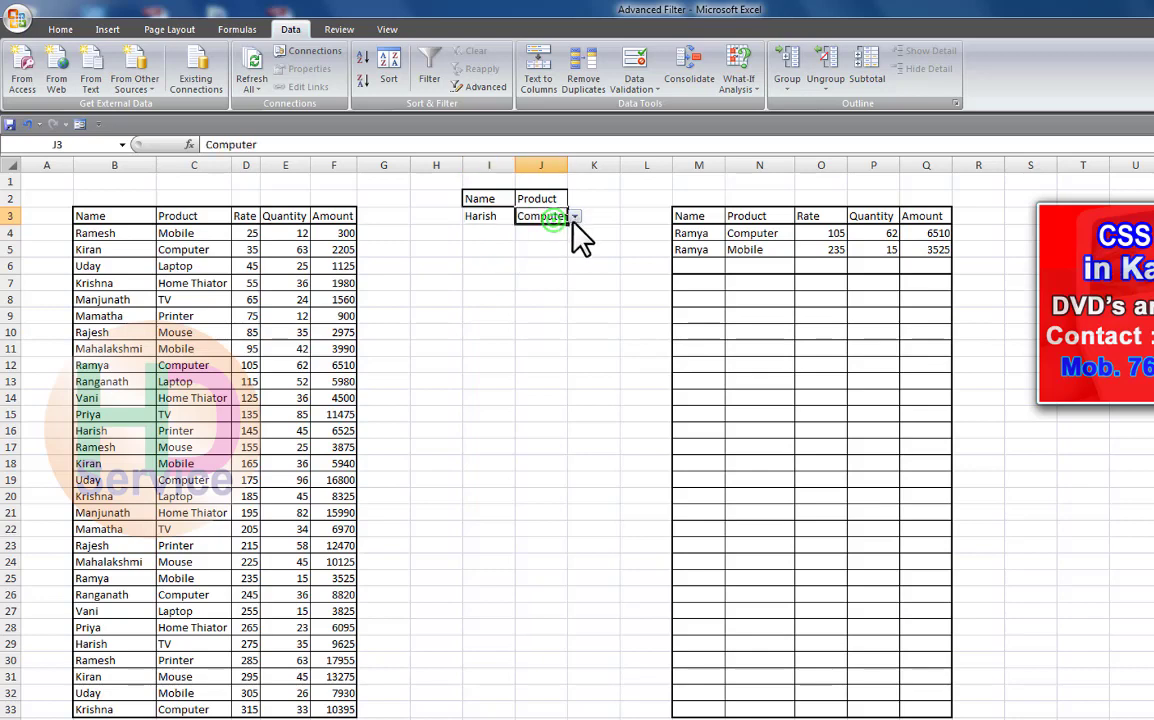
left_click(575, 216)
left_click(541, 285)
left_click_drag(490, 216, 528, 216)
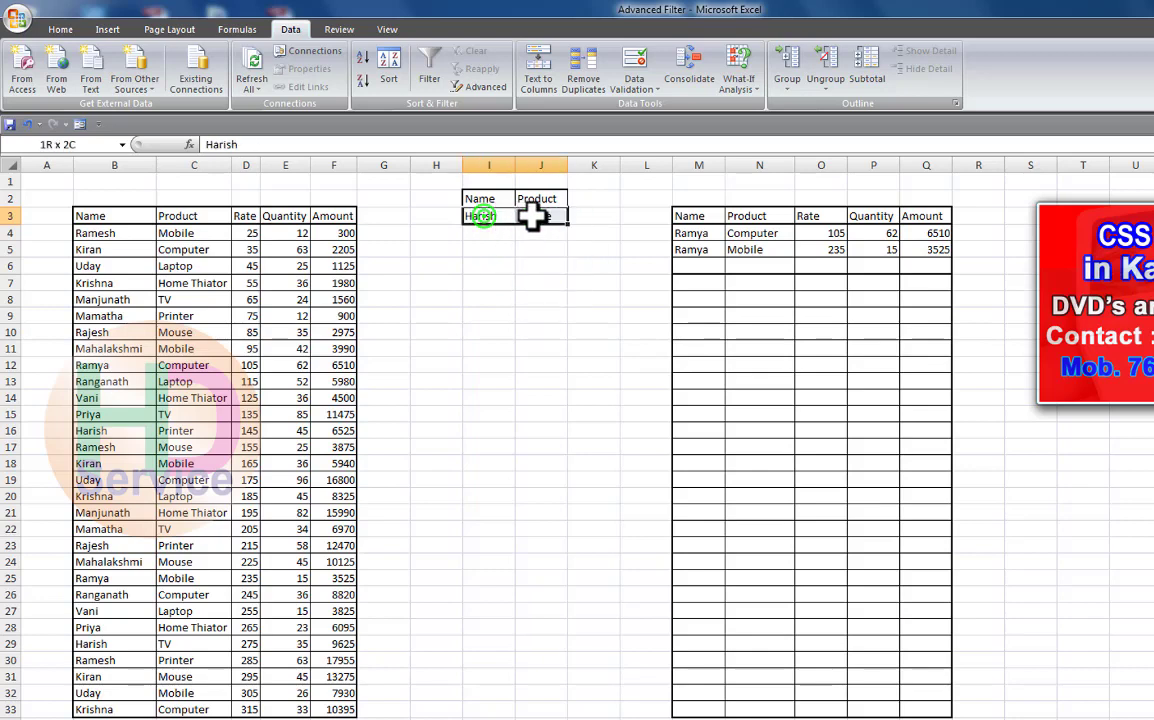
left_click(505, 249)
- Run the advanced filter to another location and check the source records for matches
left_click(494, 215)
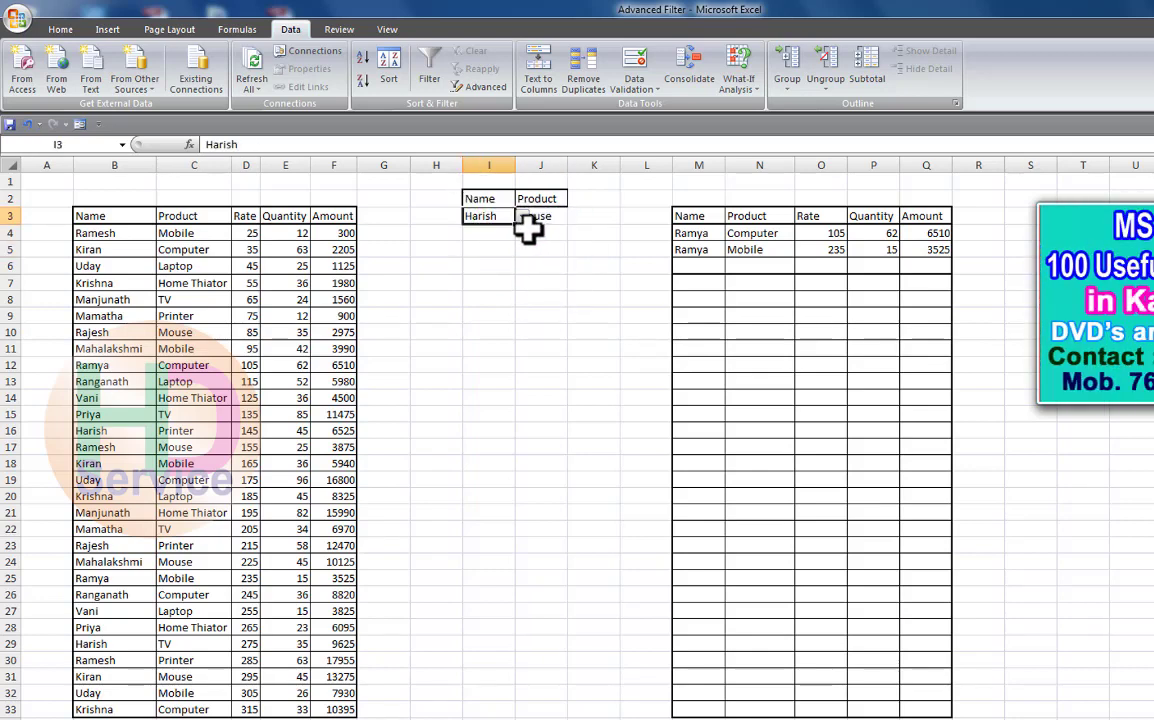
left_click(486, 88)
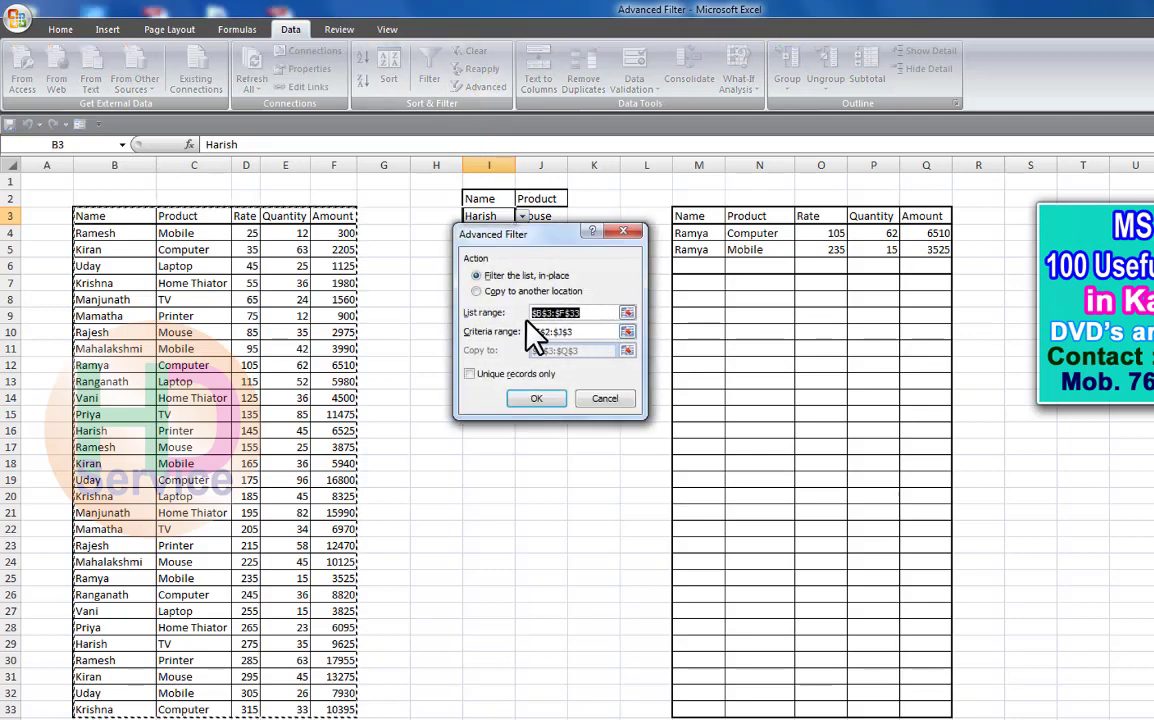
left_click(500, 291)
left_click(532, 400)
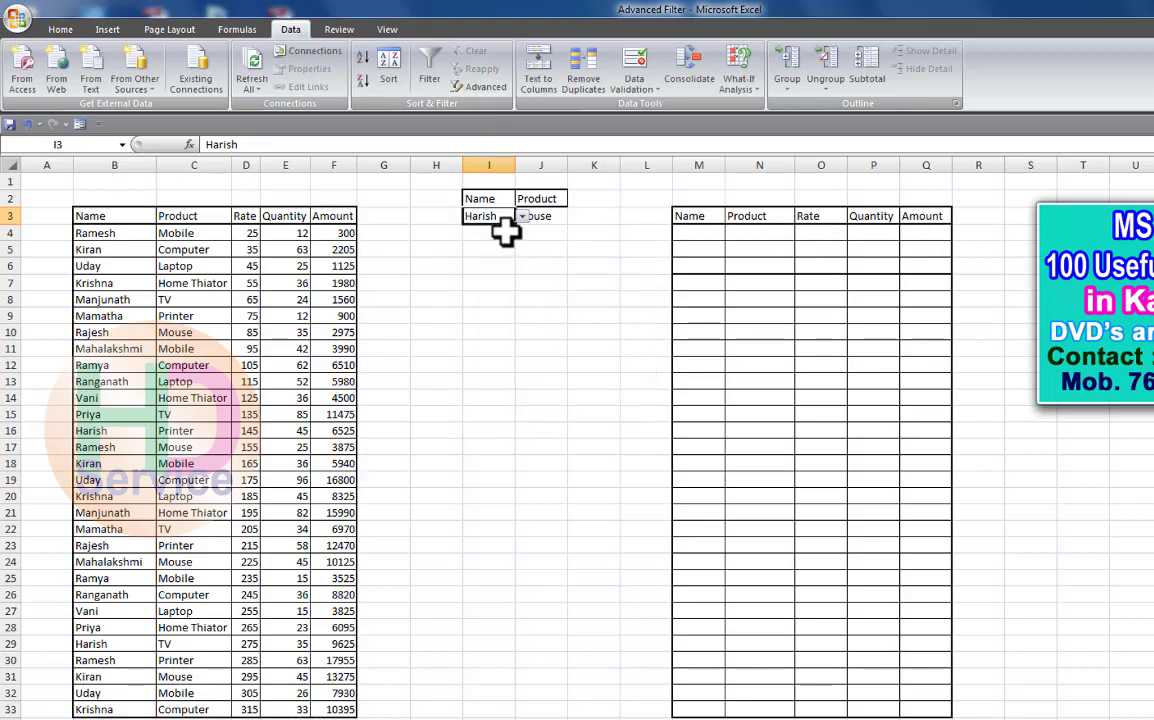
left_click(549, 216)
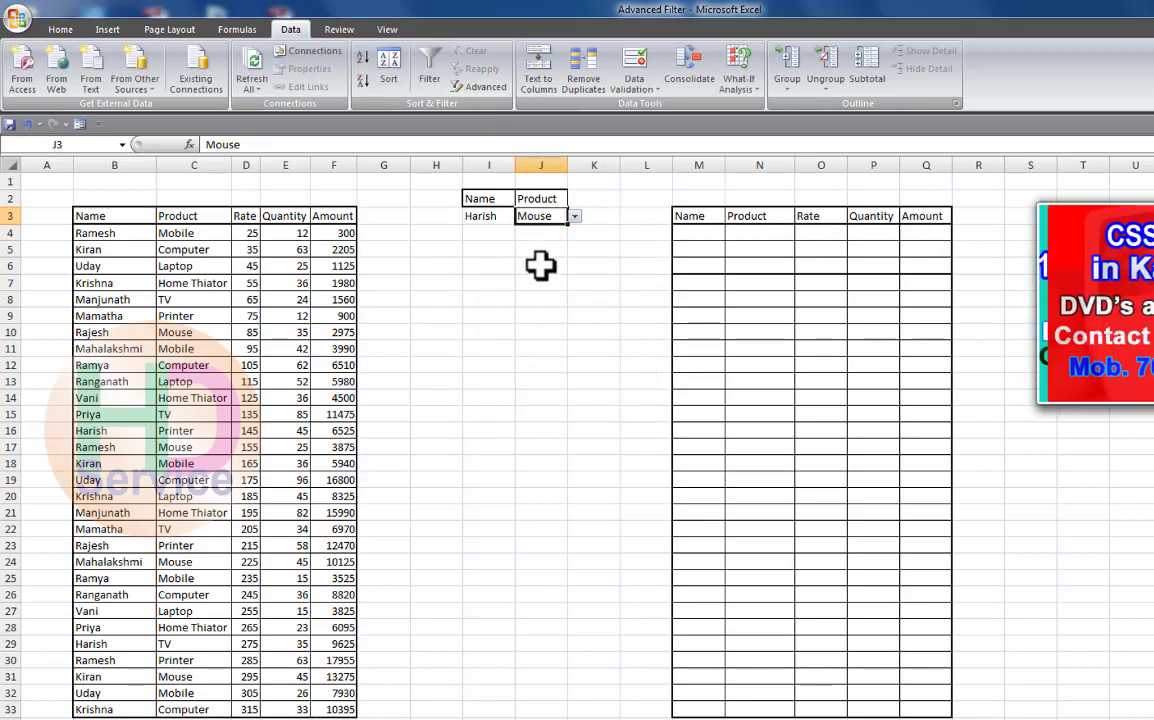
left_click_drag(664, 224, 816, 250)
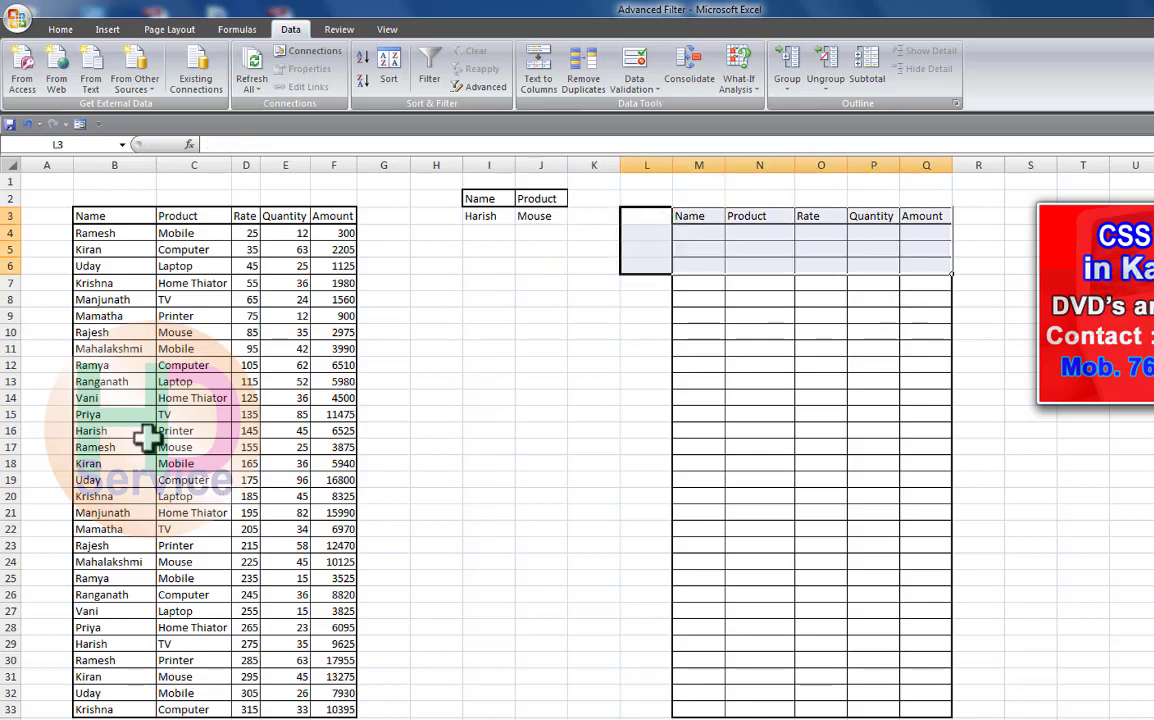
left_click_drag(98, 232, 350, 665)
left_click(540, 430)
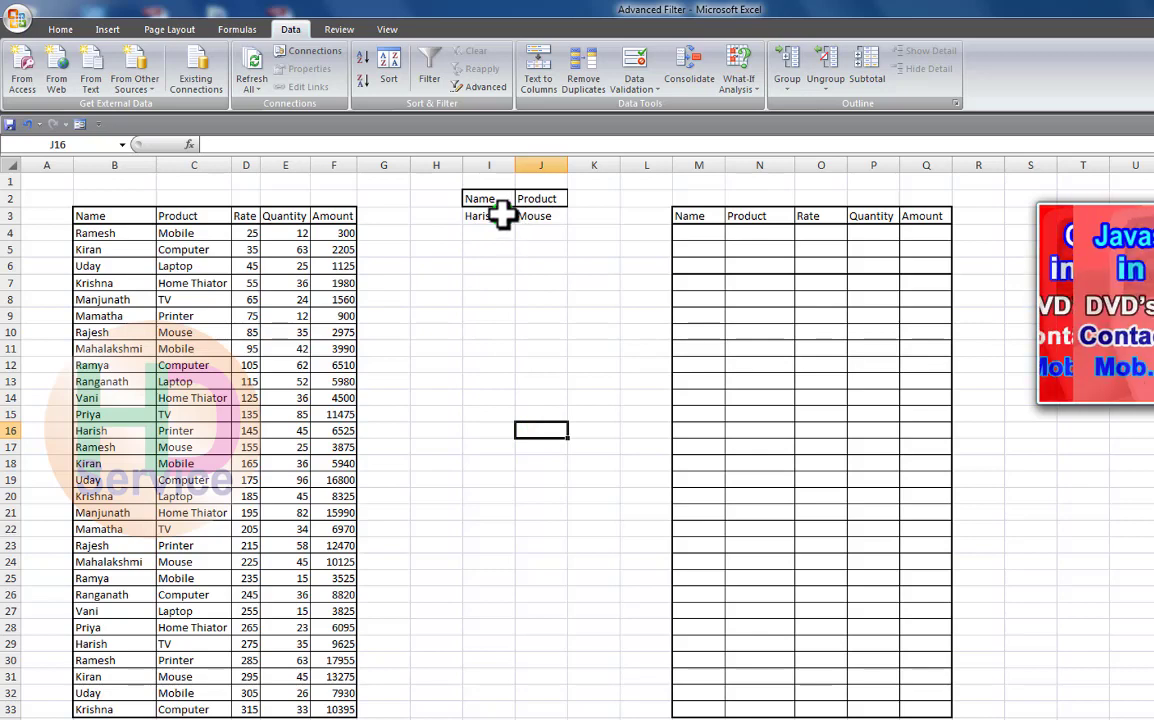
- Pick another name in I3 and rerun the filter, copying the Mouse record (225, 45, 10125)
left_click(500, 216)
left_click(522, 216)
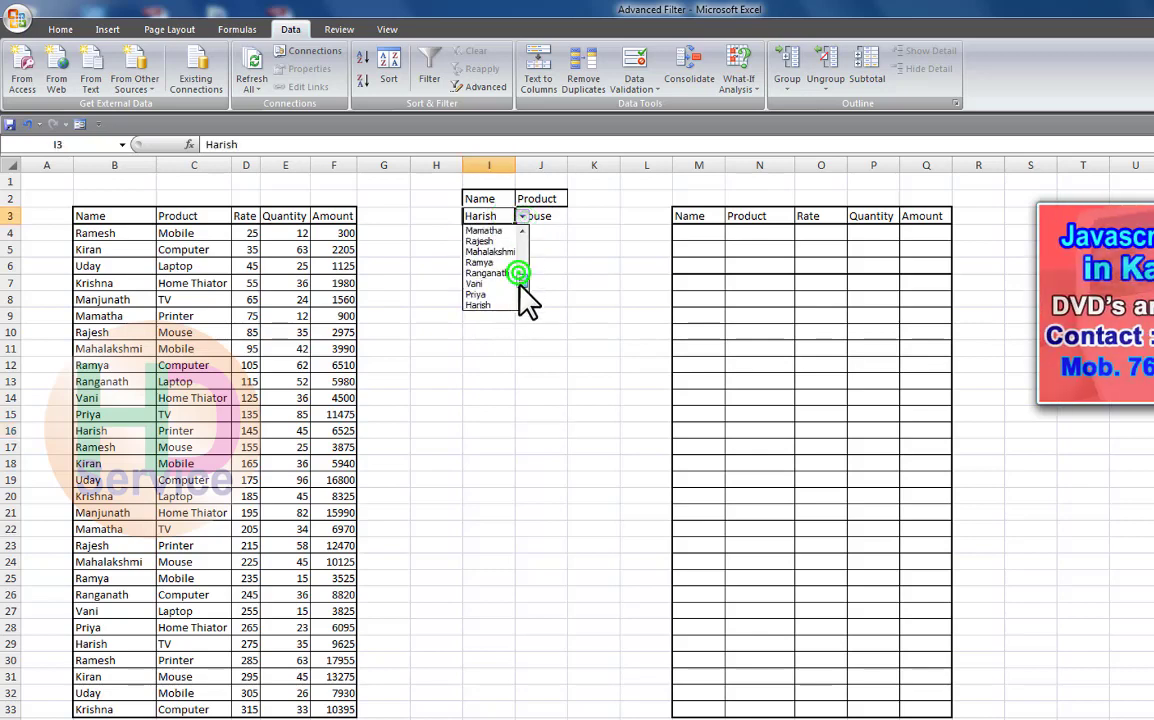
left_click_drag(521, 282, 522, 274)
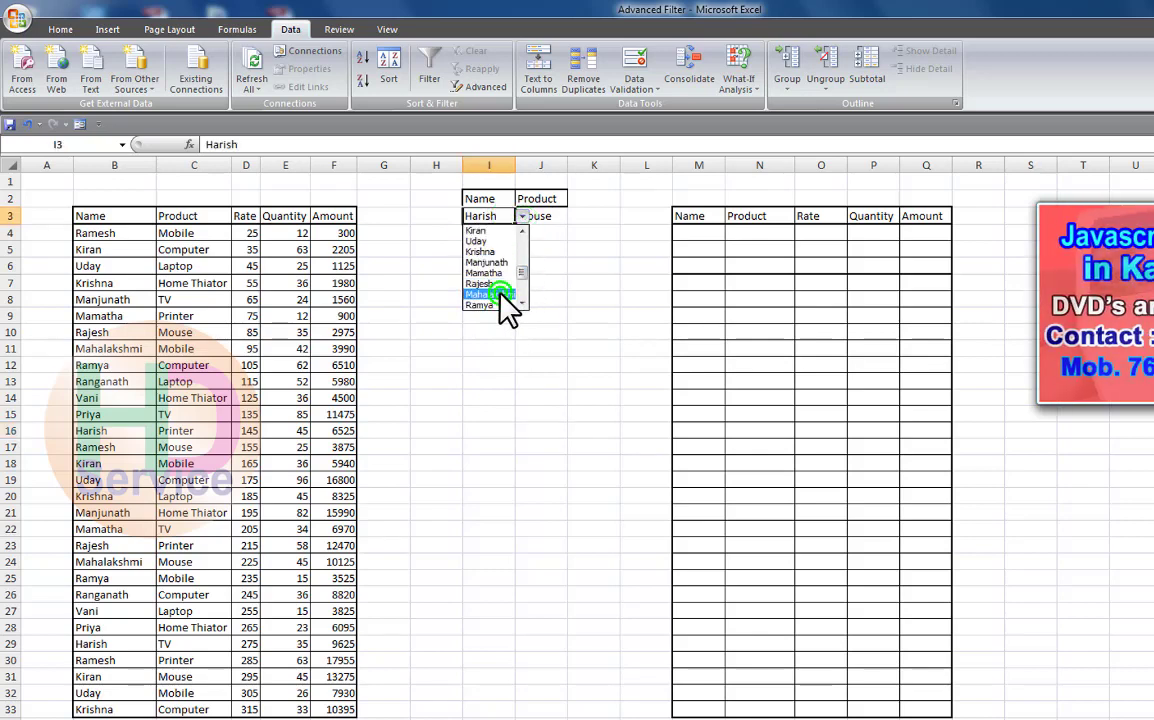
left_click(488, 294)
left_click(480, 87)
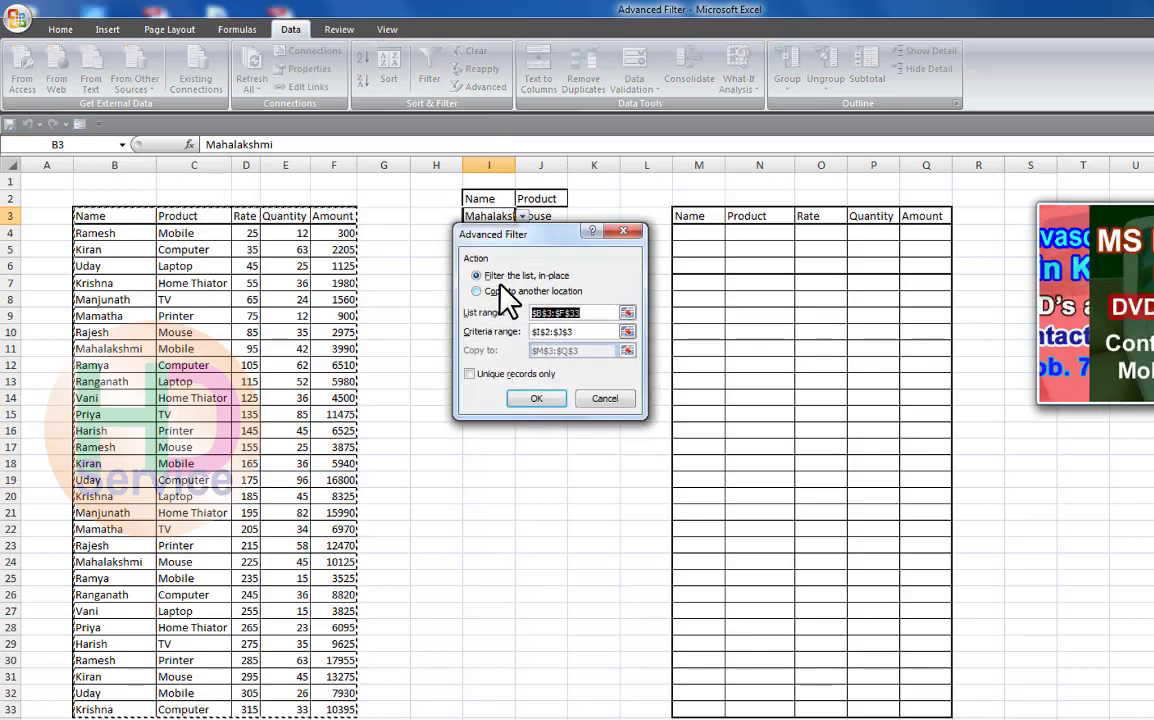
left_click(476, 291)
left_click(538, 399)
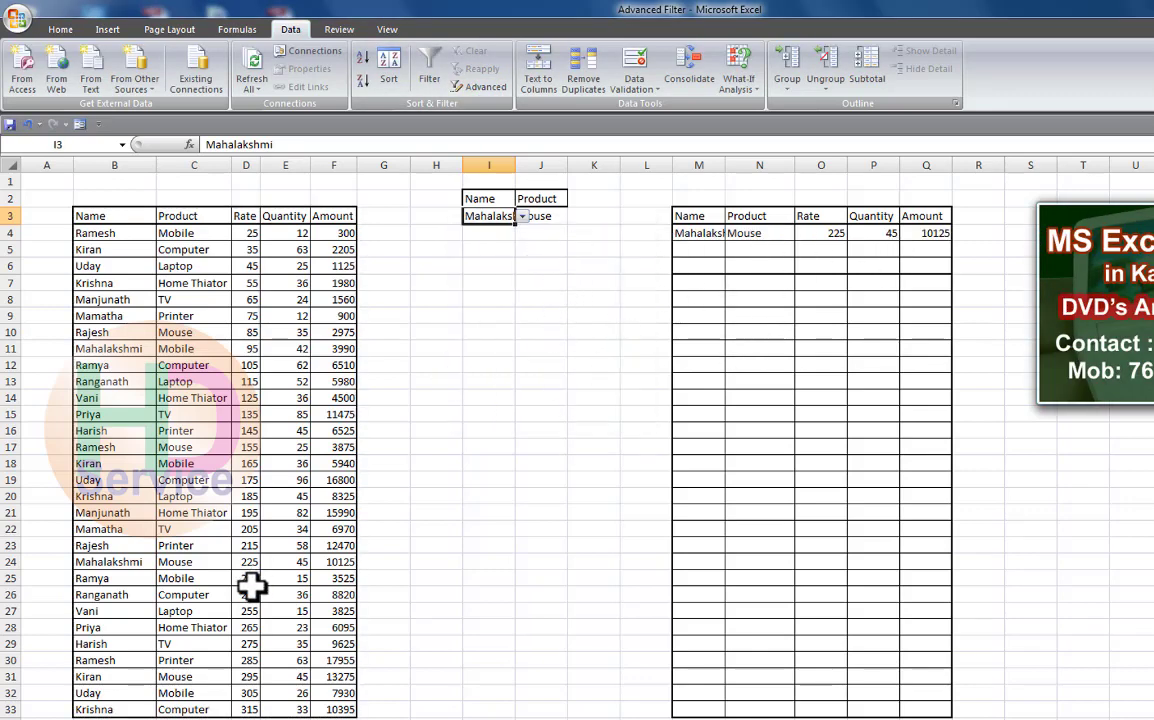
left_click(172, 348)
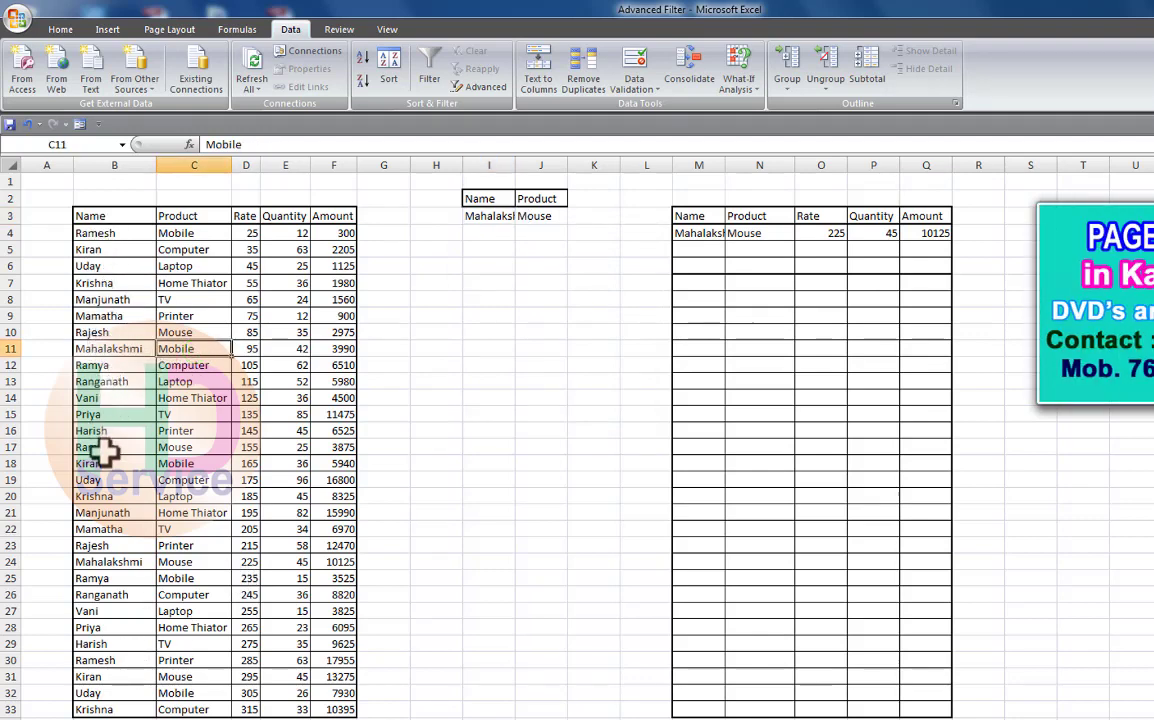
left_click(97, 514)
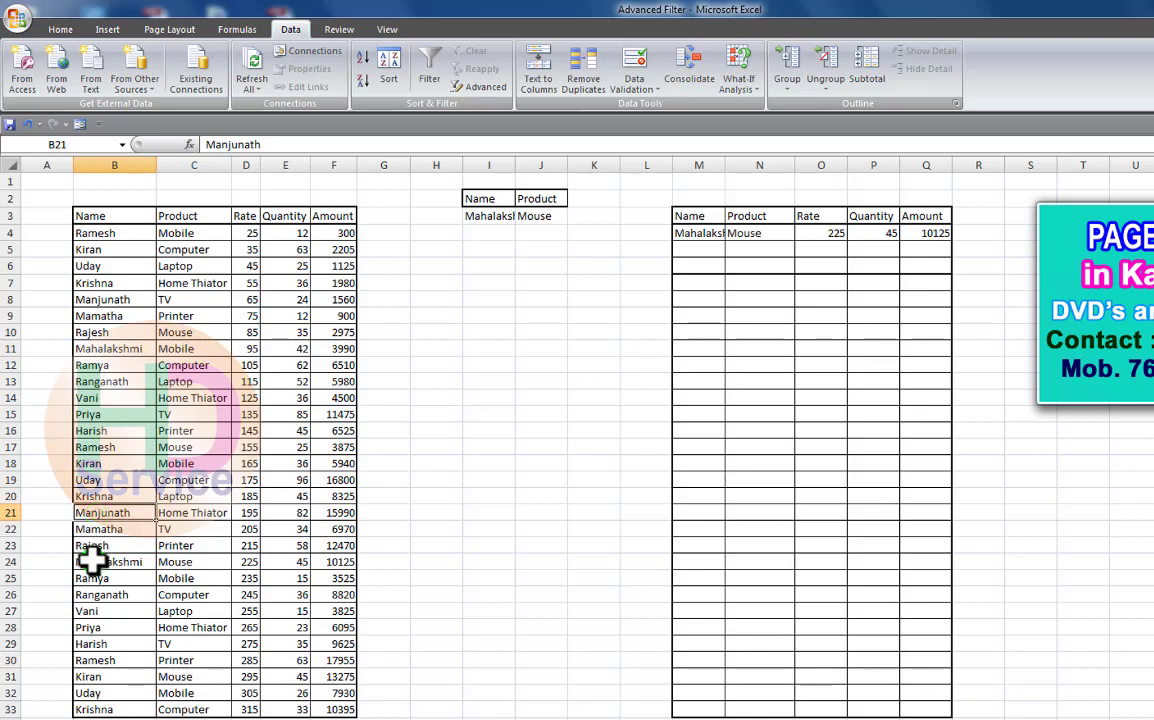
left_click(92, 561)
left_click(185, 564)
left_click(245, 562)
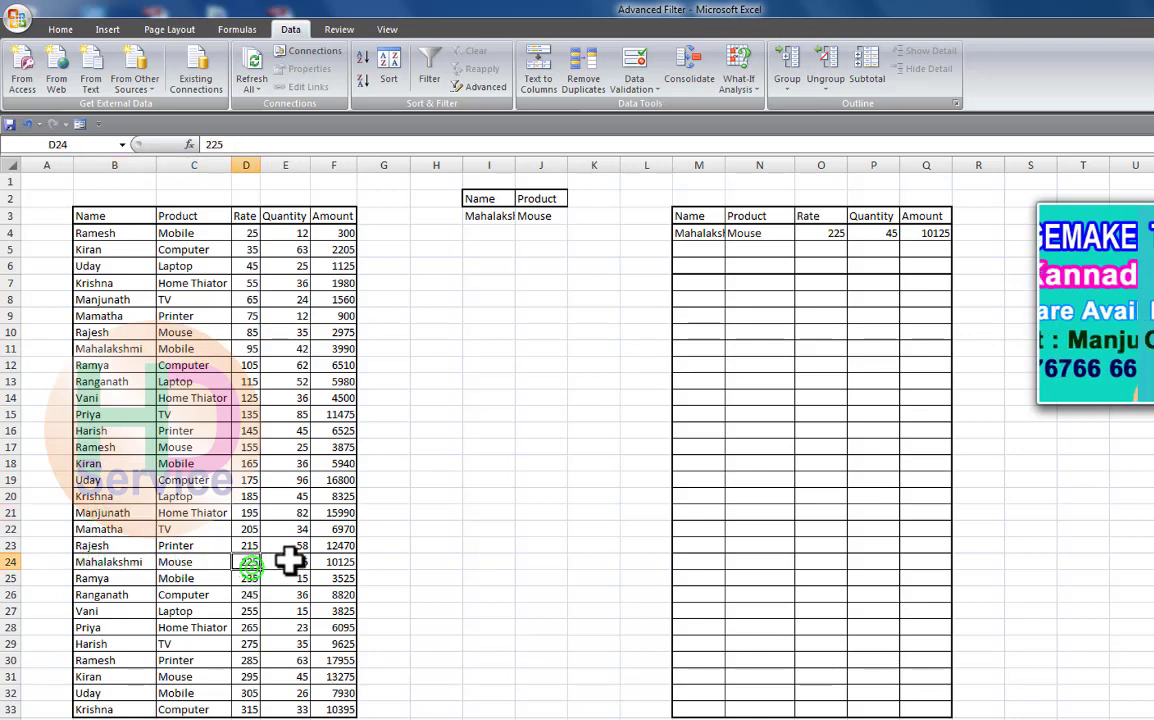
left_click(285, 562)
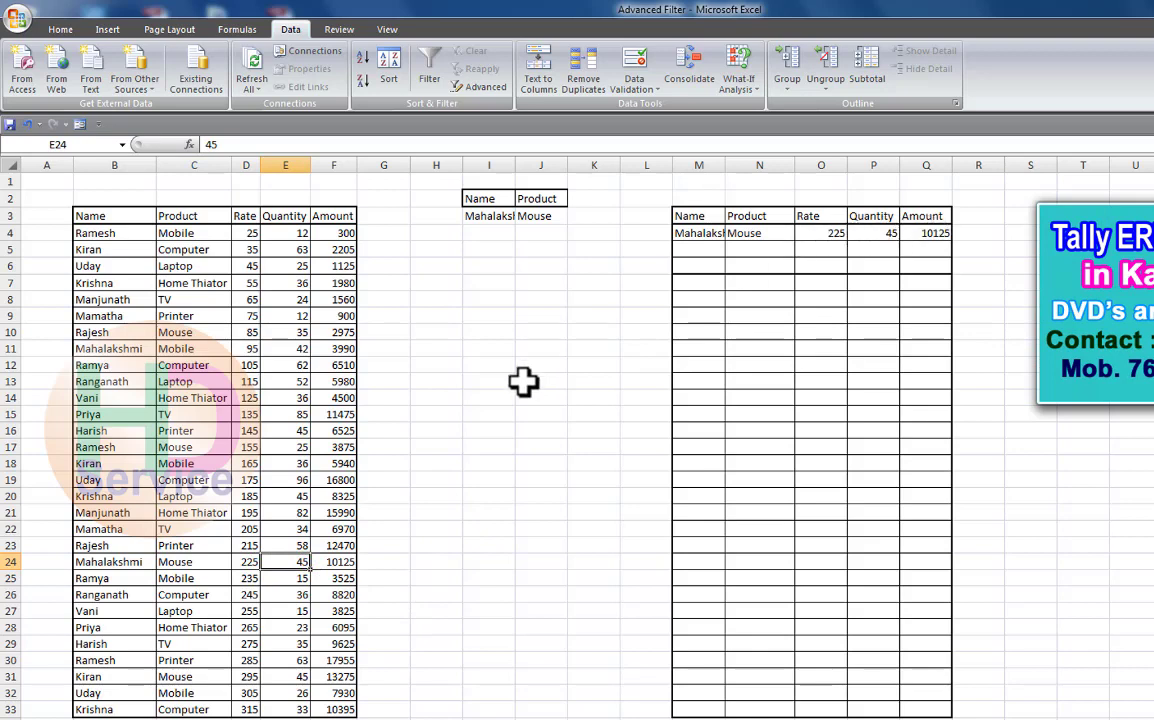
left_click(476, 396)
left_click_drag(479, 198, 541, 224)
left_click(590, 232)
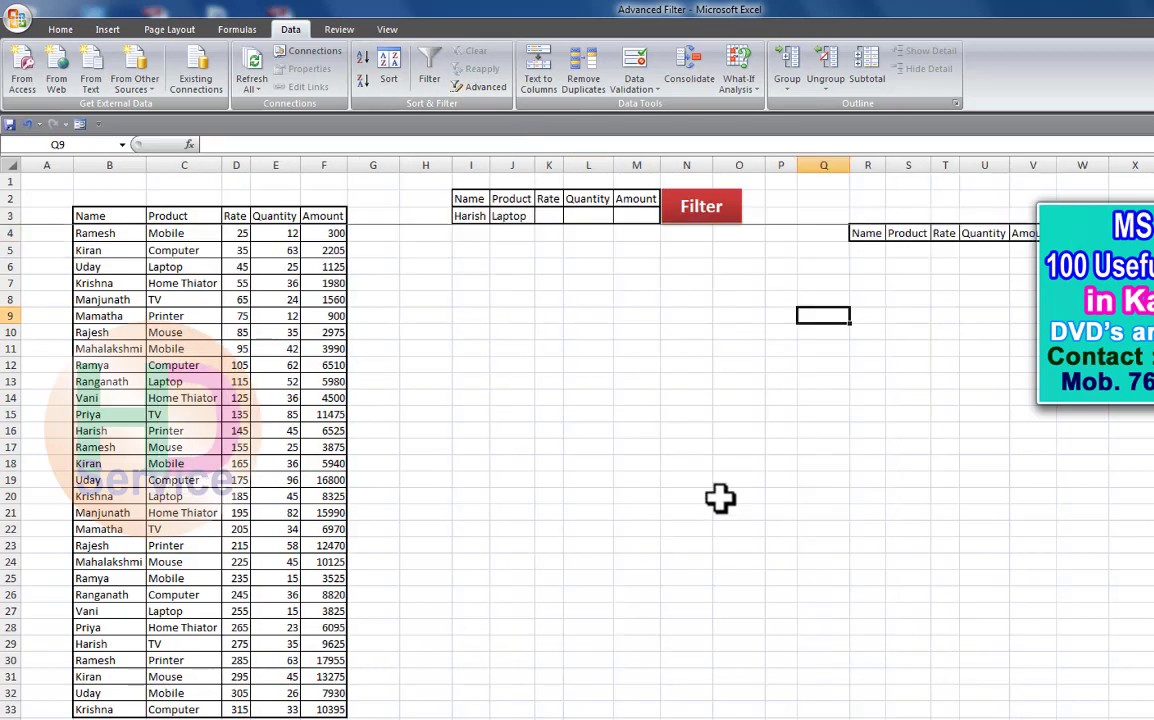
- Set the I3 Name criterion to Kiran, clear the Laptop product criterion in J3, and refresh the output
left_click(739, 496)
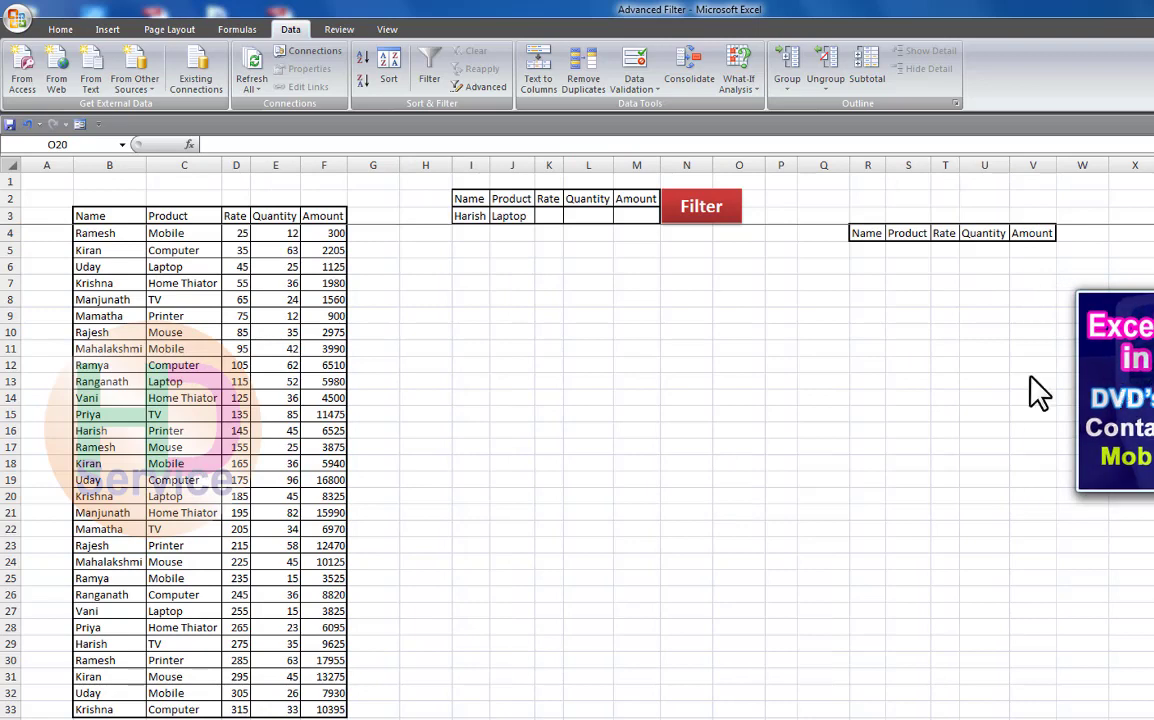
left_click(466, 216)
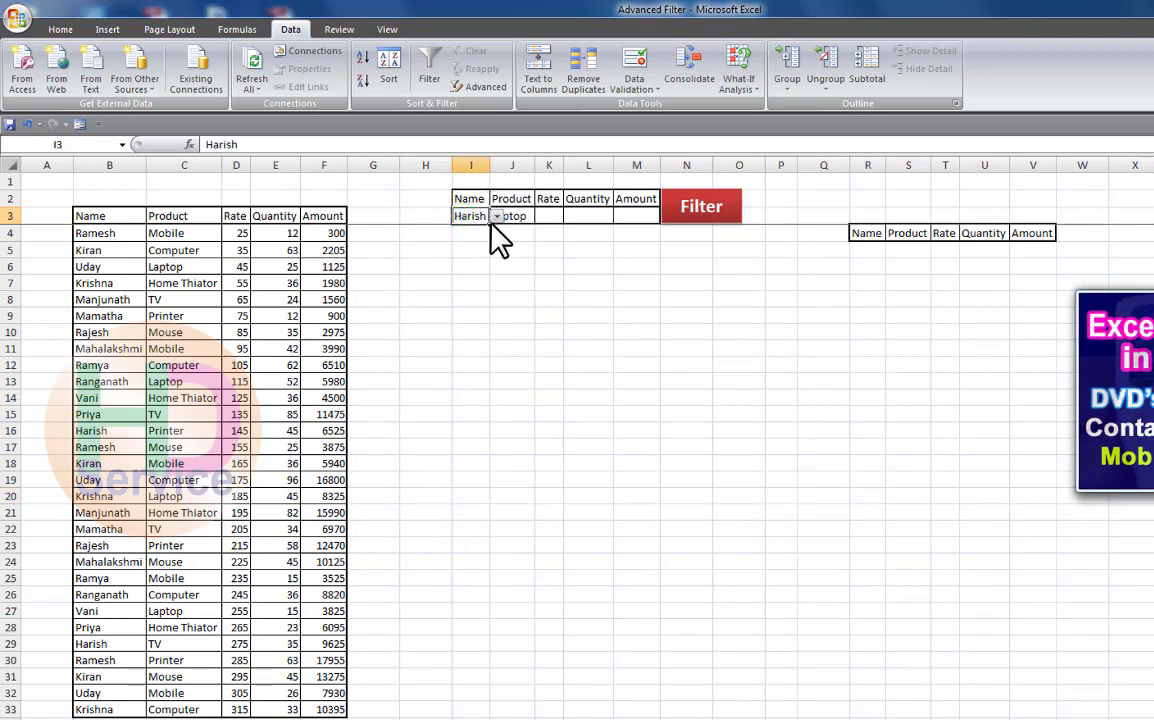
left_click(496, 216)
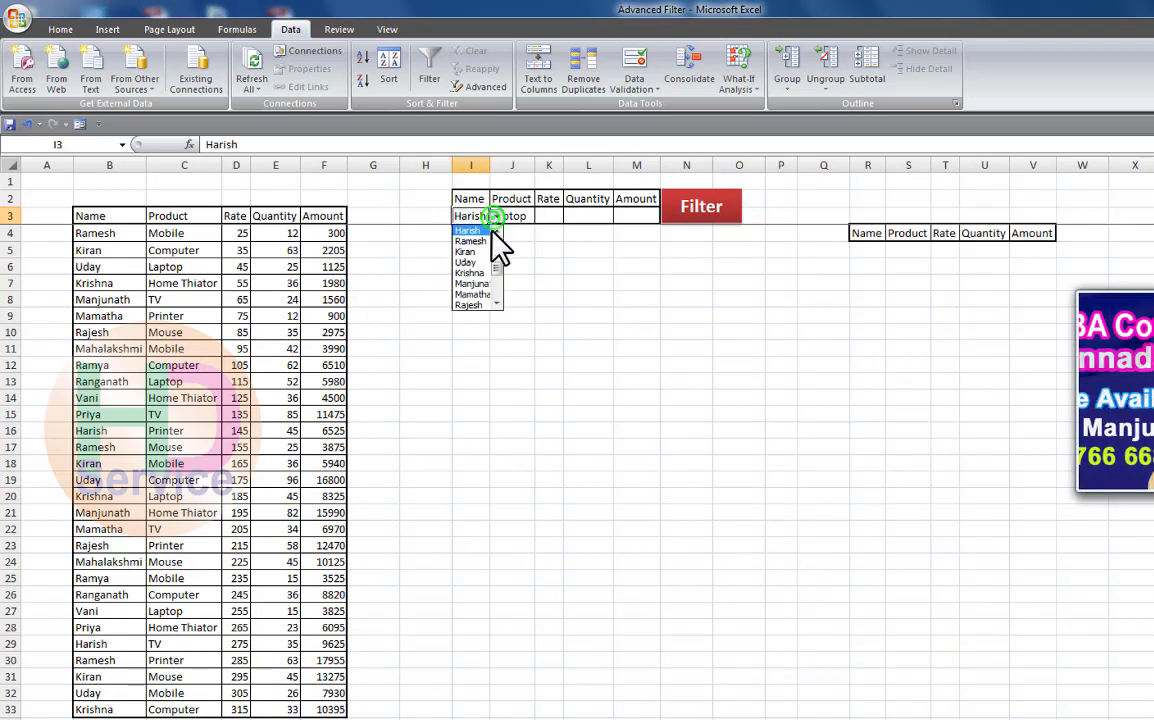
left_click(481, 256)
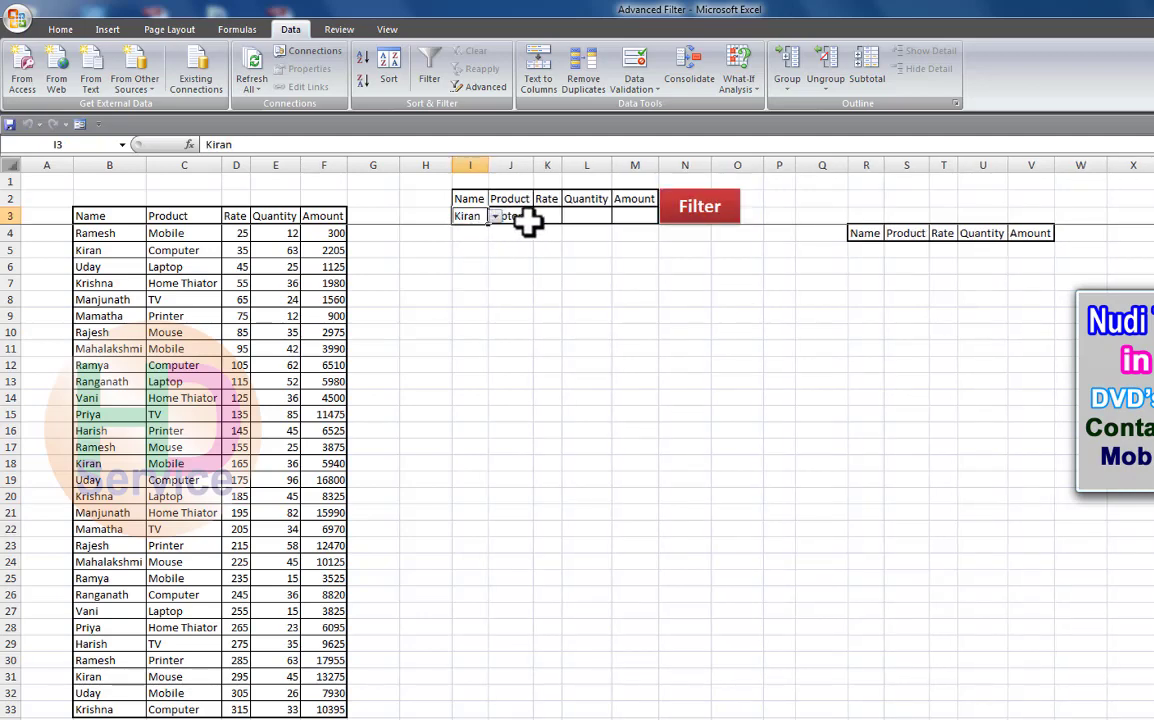
left_click(519, 220)
key("Delete")
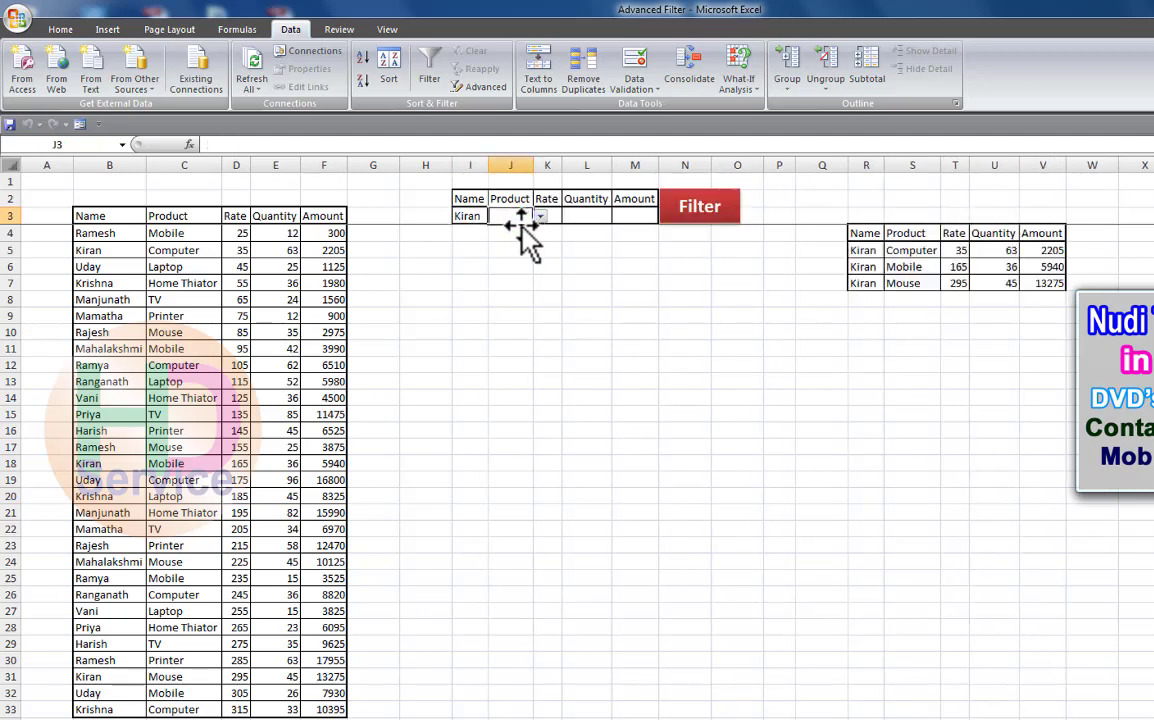
left_click(586, 316)
- Try different names from the I3 dropdown, including Kiran, ending on Ramya
left_click(467, 216)
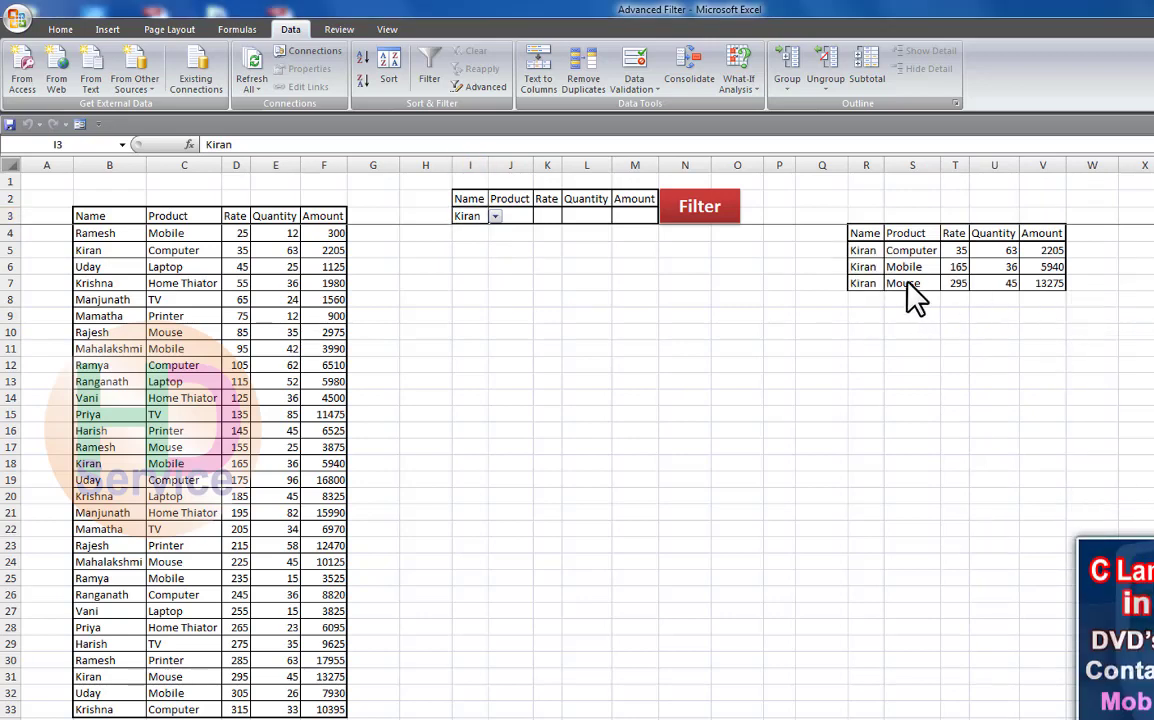
left_click(495, 216)
left_click(497, 216)
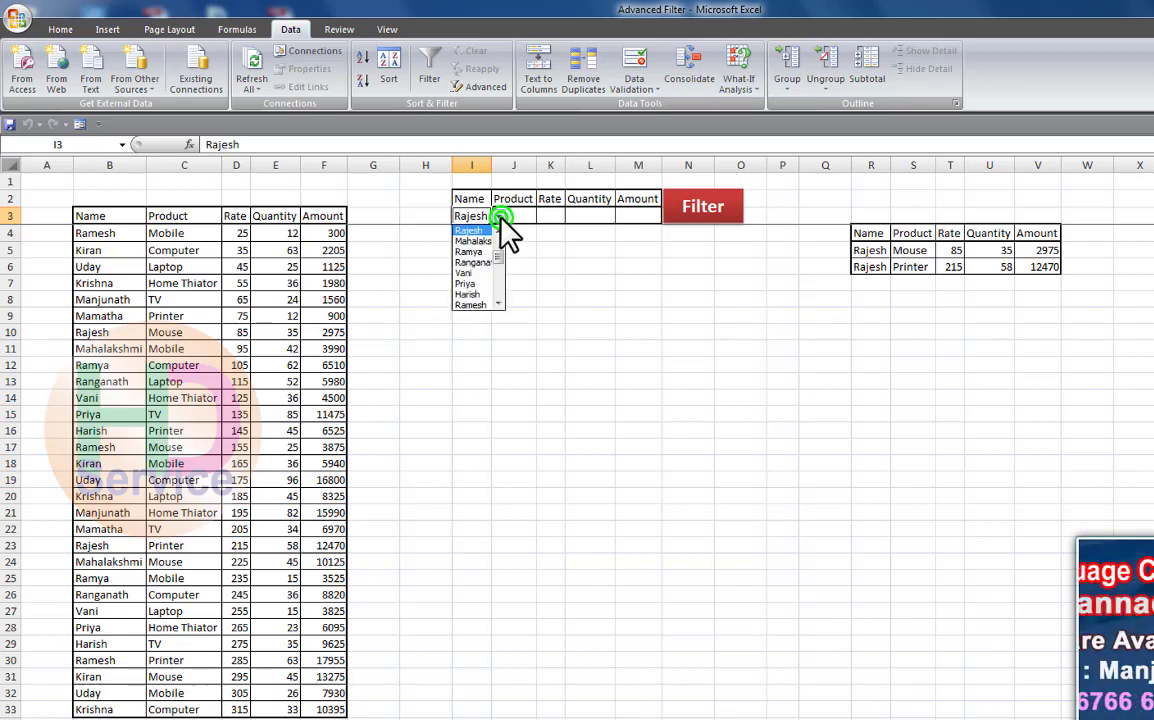
left_click(468, 251)
left_click(497, 216)
left_click(477, 294)
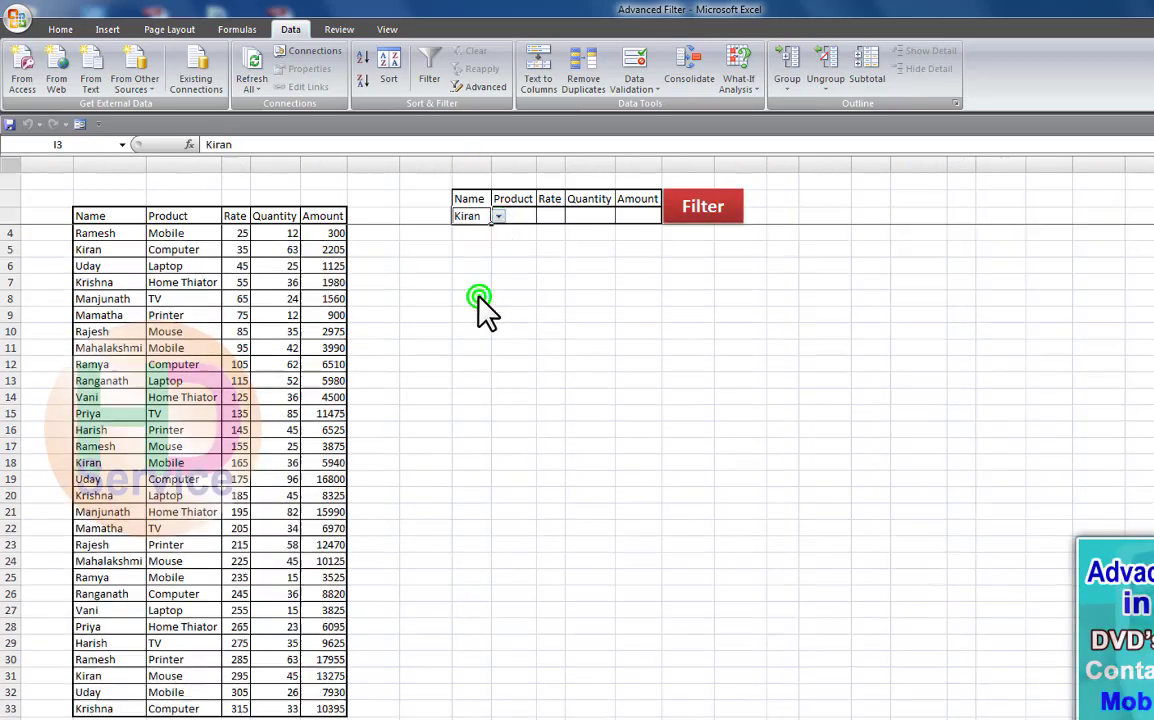
left_click(497, 216)
left_click(474, 305)
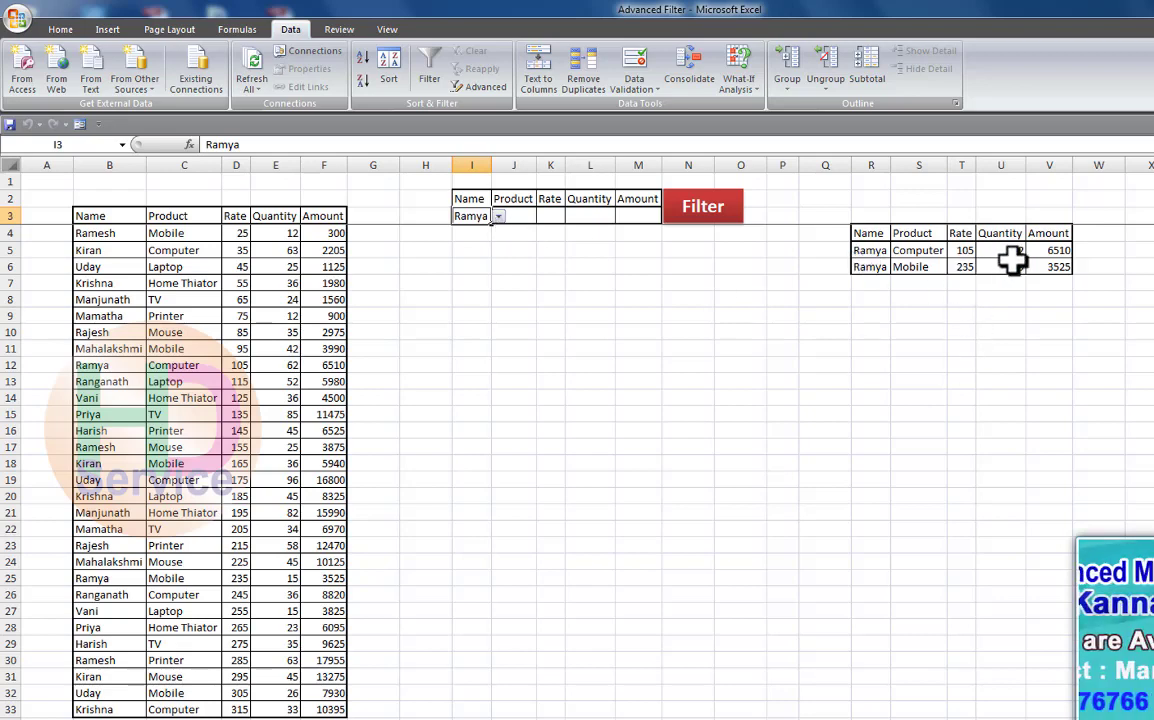
- Switch the Name criterion to Harish, then Kiran, and inspect Kiran's names and products in the output
left_click(497, 216)
left_click(479, 274)
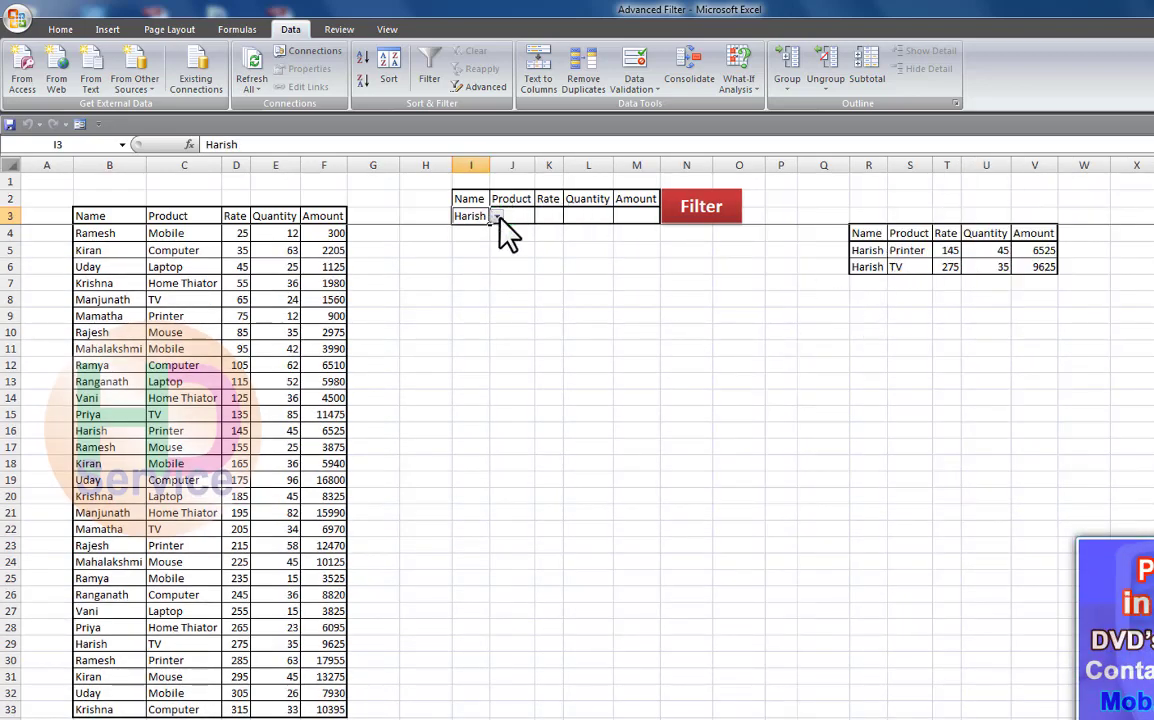
left_click(497, 216)
left_click(478, 247)
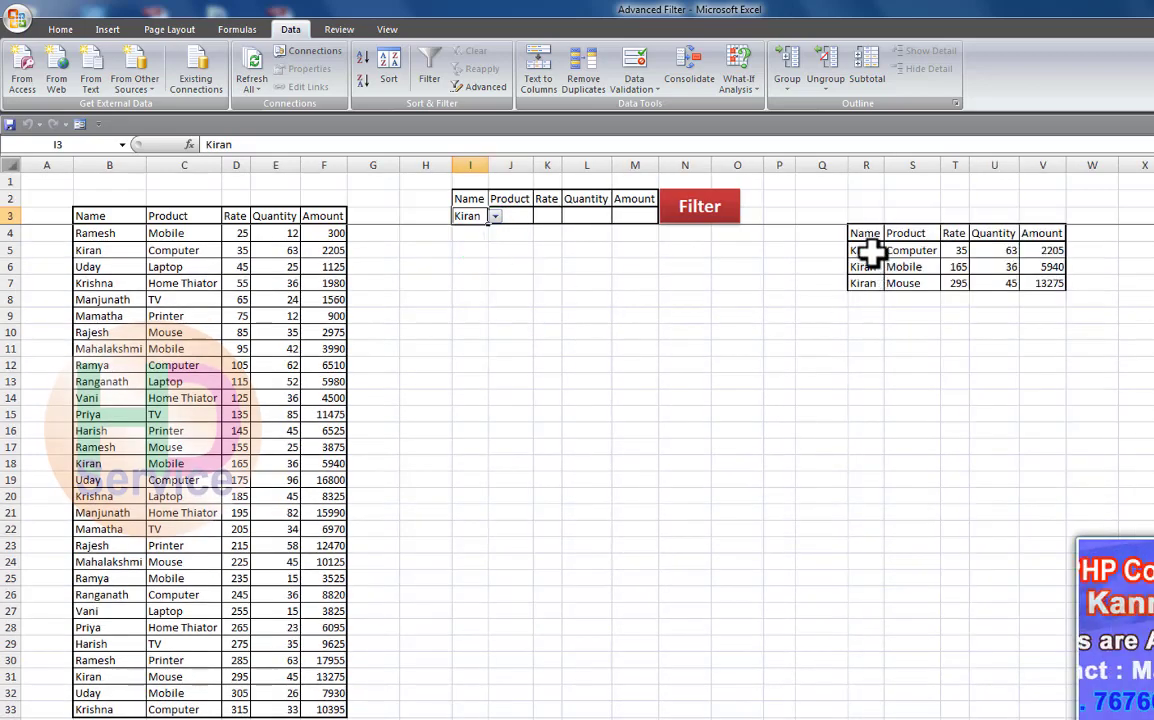
left_click_drag(873, 250, 871, 285)
left_click_drag(914, 250, 916, 287)
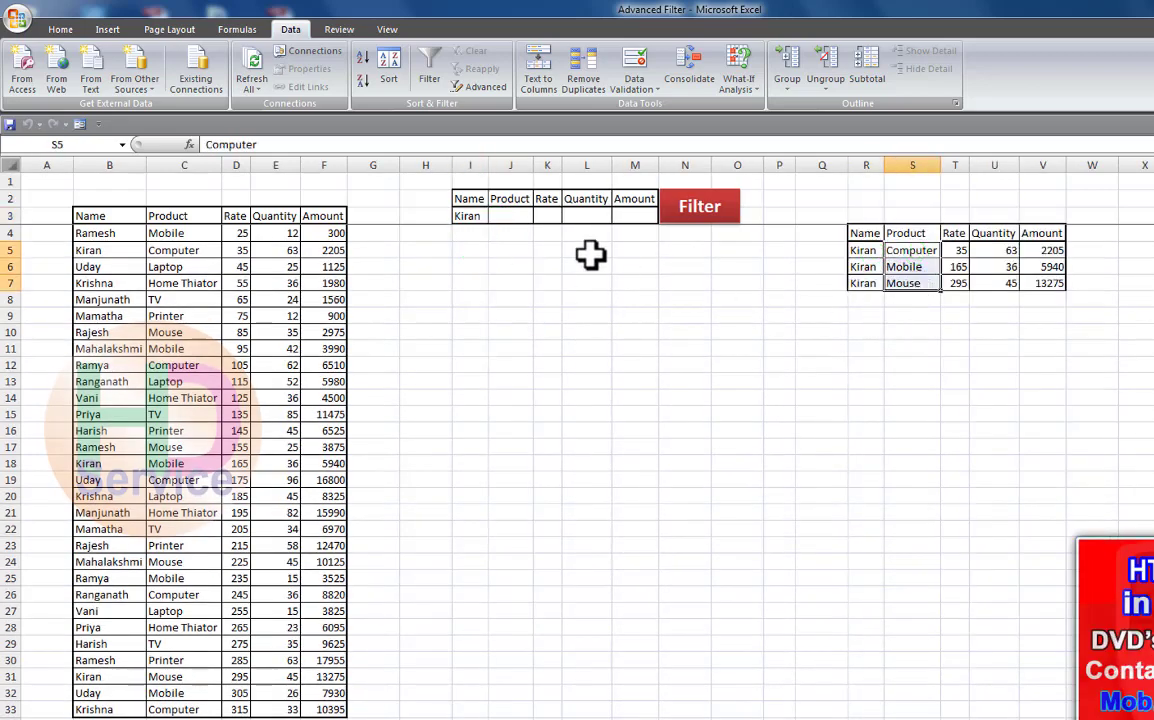
left_click(472, 216)
- Clear the Name criterion, set the Product criterion to Mobile, and inspect the Mobile entries
key("Delete")
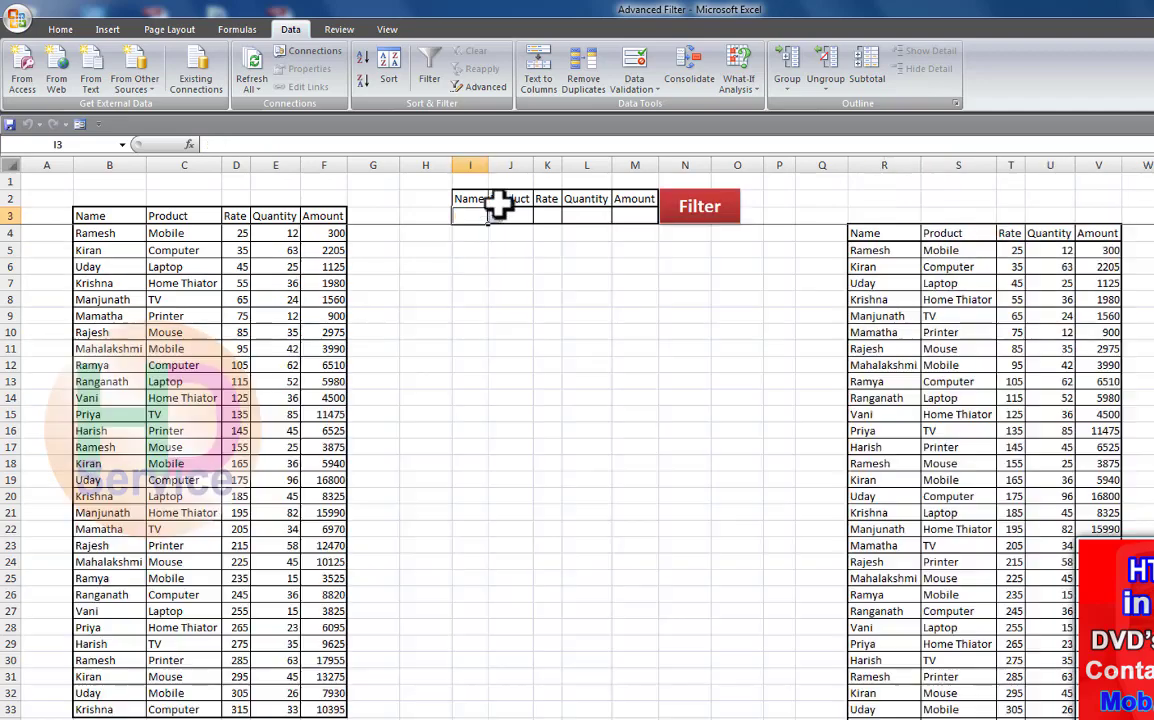
left_click(512, 216)
left_click(540, 216)
left_click(521, 232)
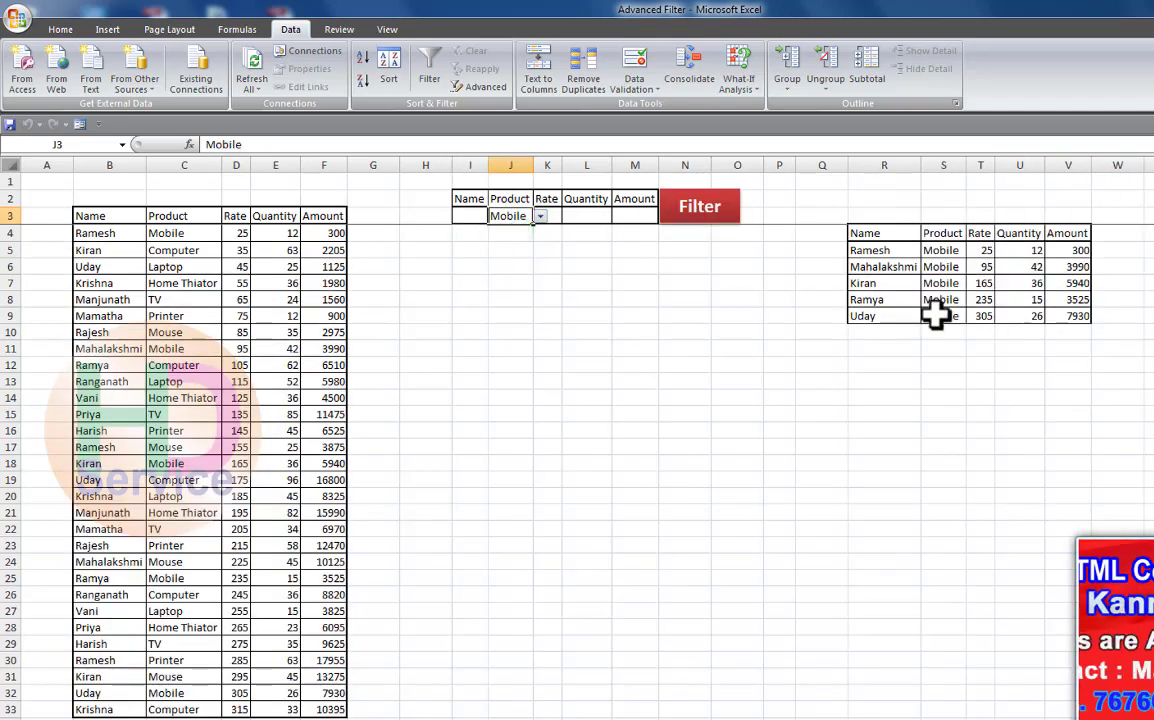
left_click_drag(945, 260, 945, 314)
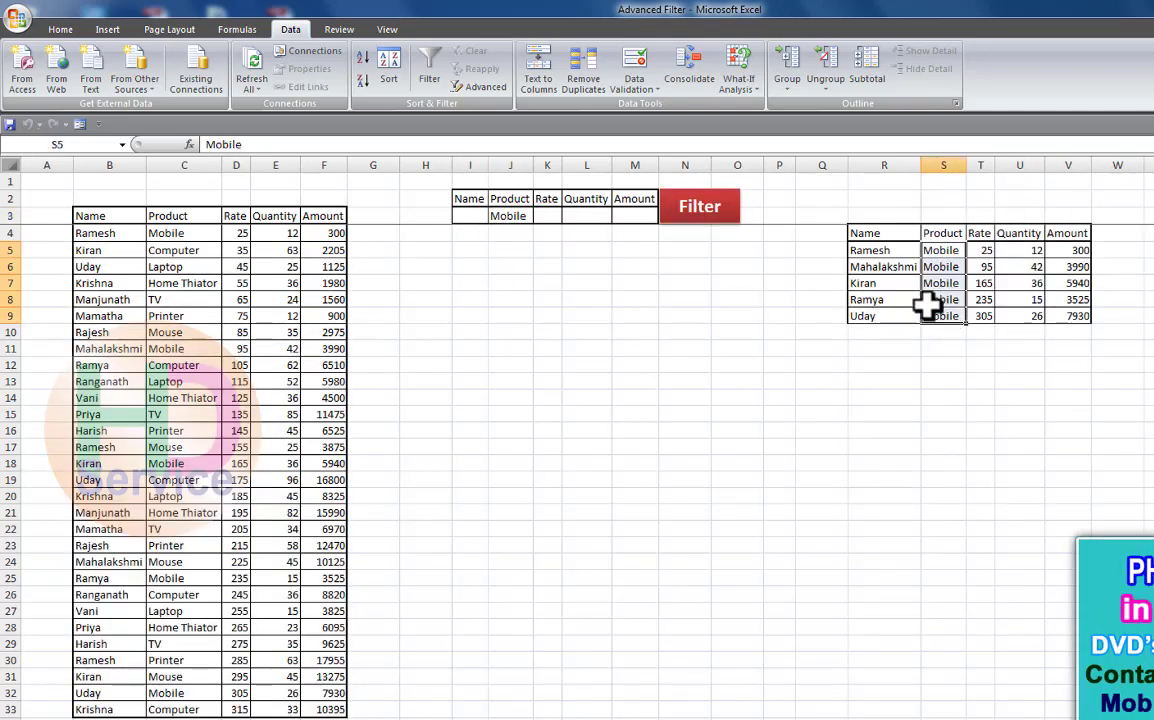
- Switch the J3 Product criterion to Printer, then TV, then clear it
left_click(553, 218)
left_click(522, 218)
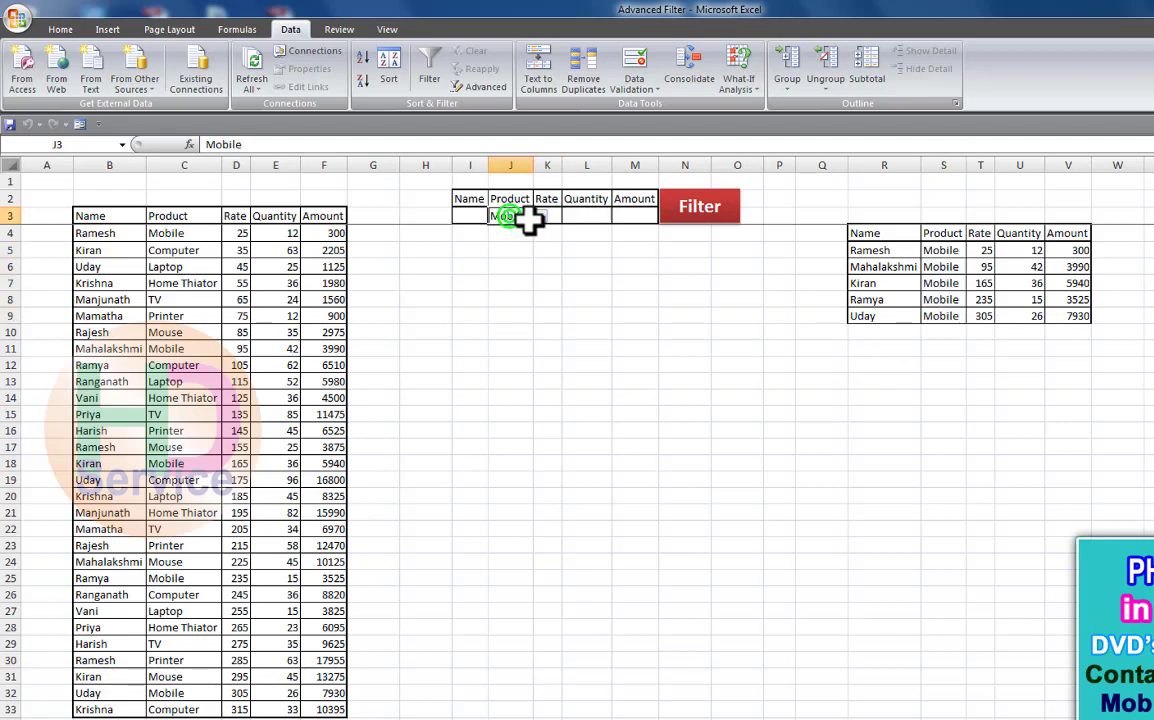
left_click(540, 216)
left_click(505, 284)
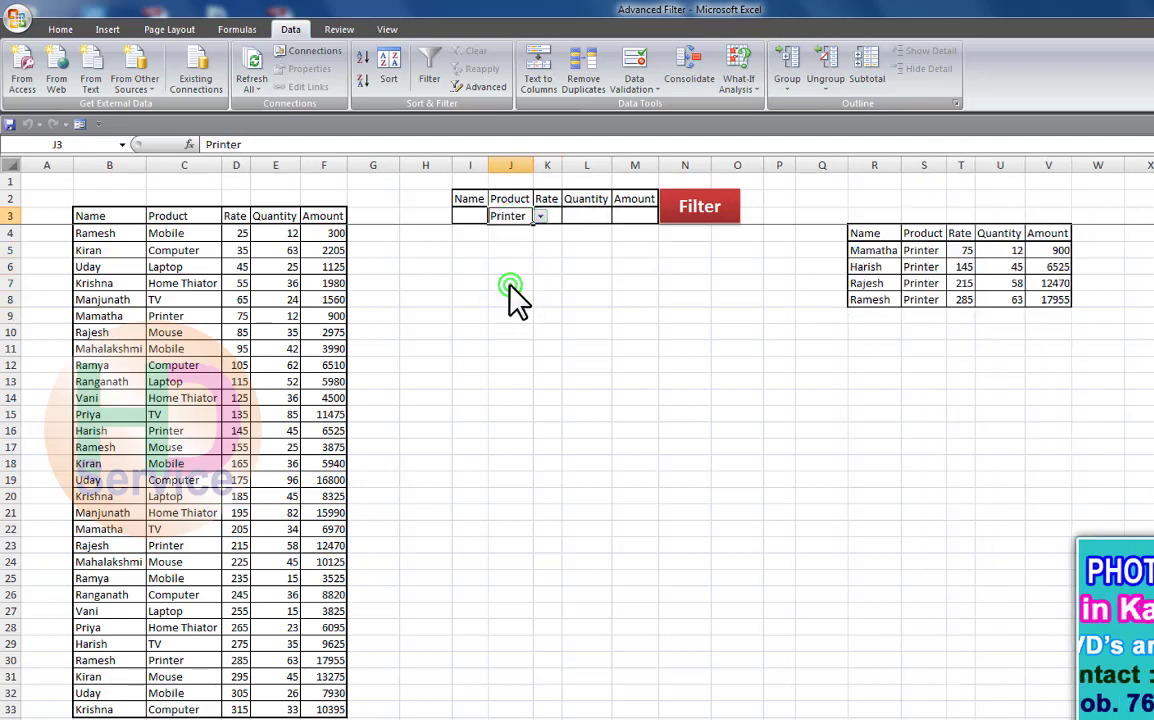
left_click(540, 216)
left_click(509, 305)
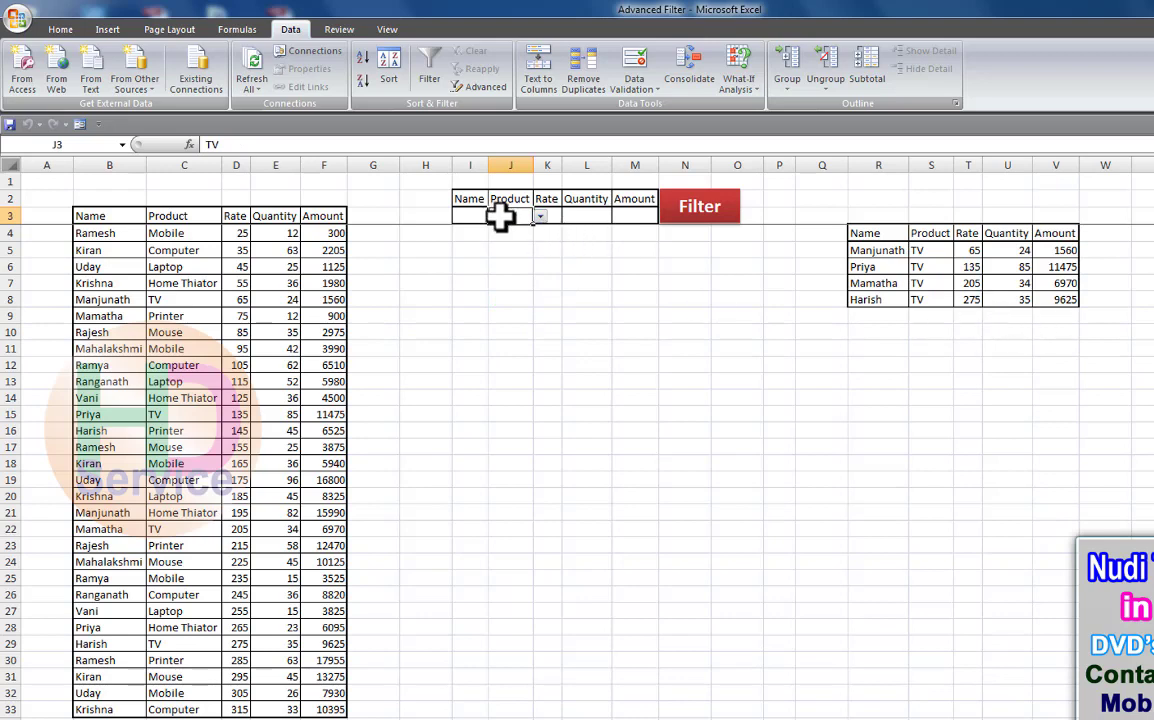
key("Delete")
- Pick Manjunath in I3, showing his TV (1560) and Home Thiator (15990) records
left_click(466, 216)
left_click(494, 216)
left_click(474, 272)
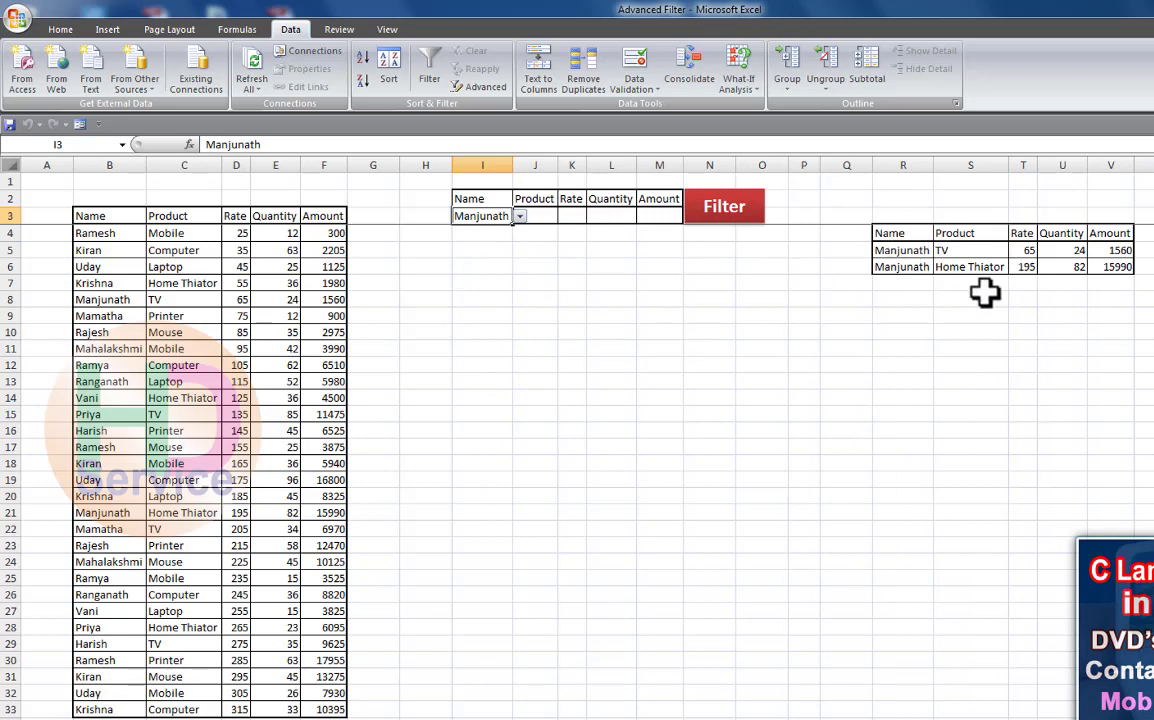
- Cycle the I3 name through Ramya and Ramesh, ending on Mamatha: Printer (900), TV (6970)
left_click(519, 216)
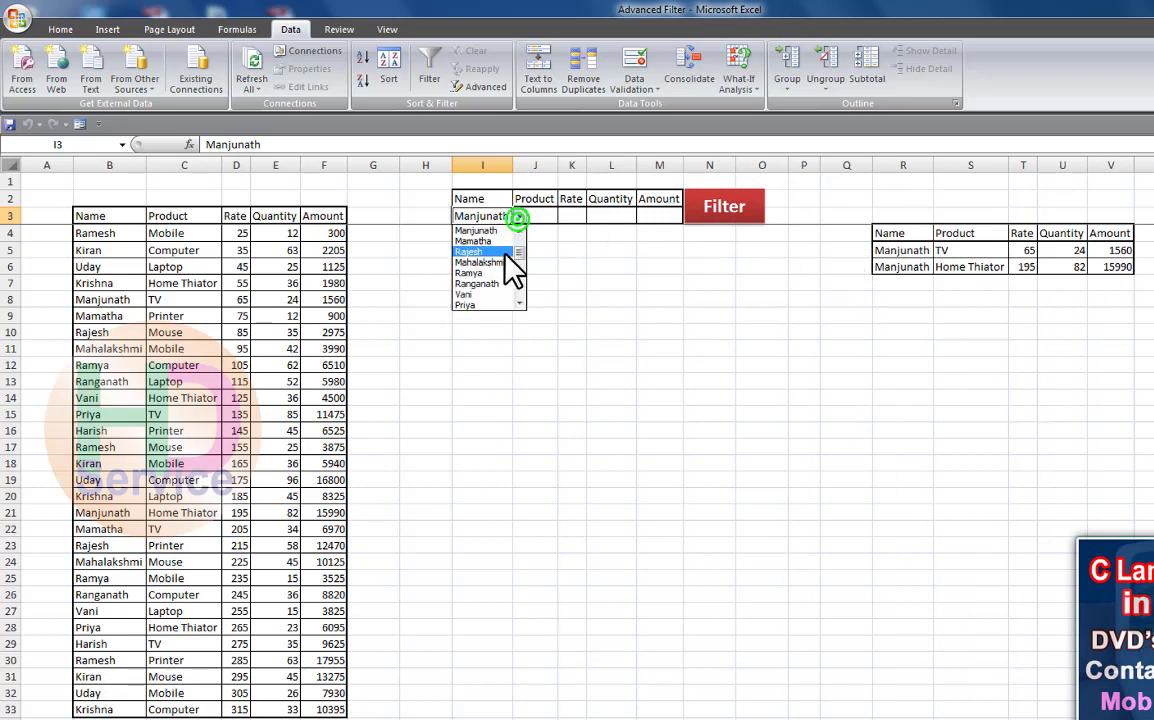
left_click(488, 266)
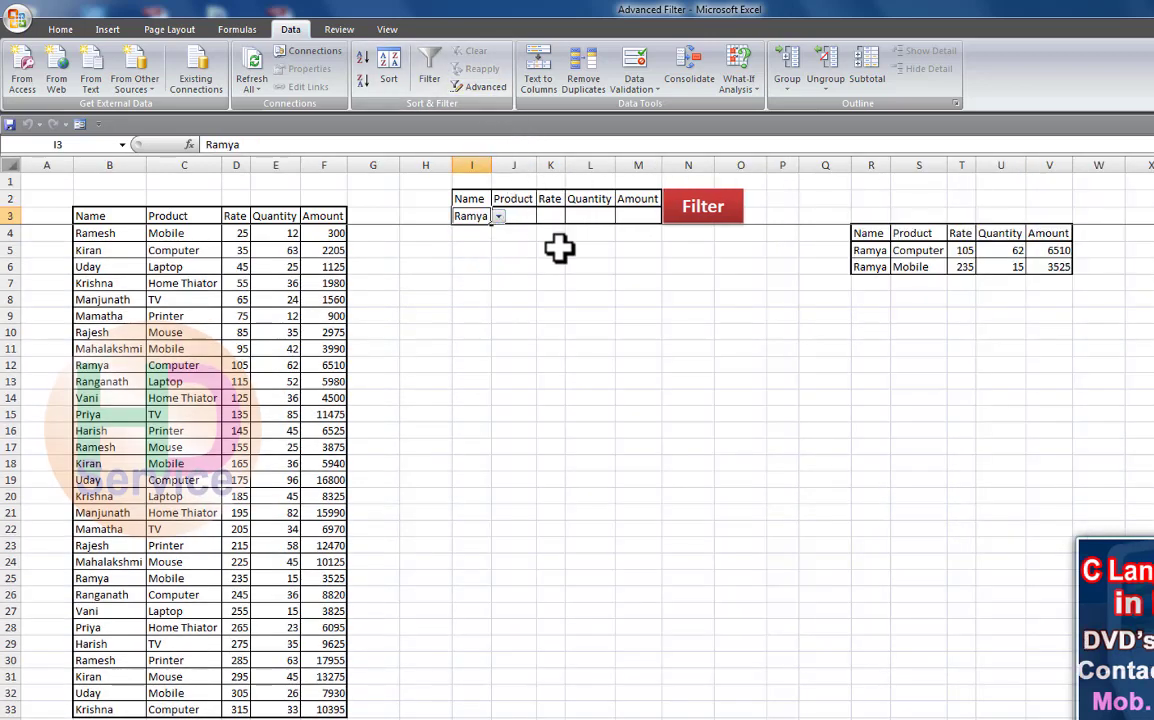
left_click(497, 216)
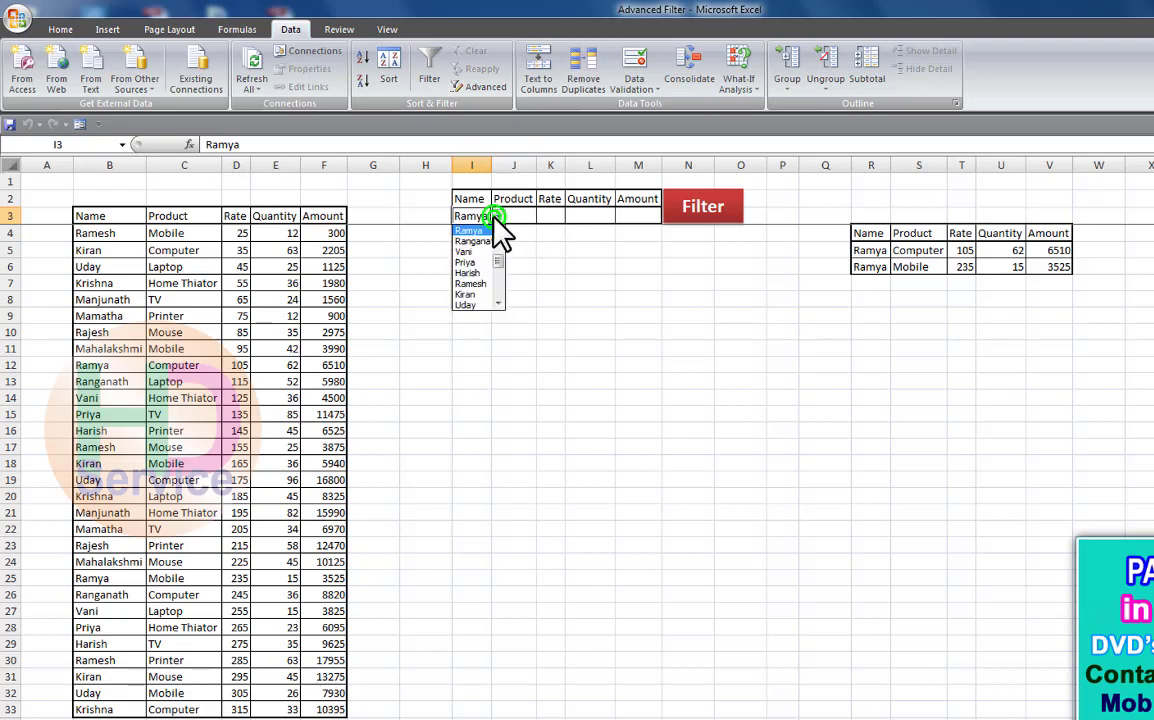
left_click(476, 283)
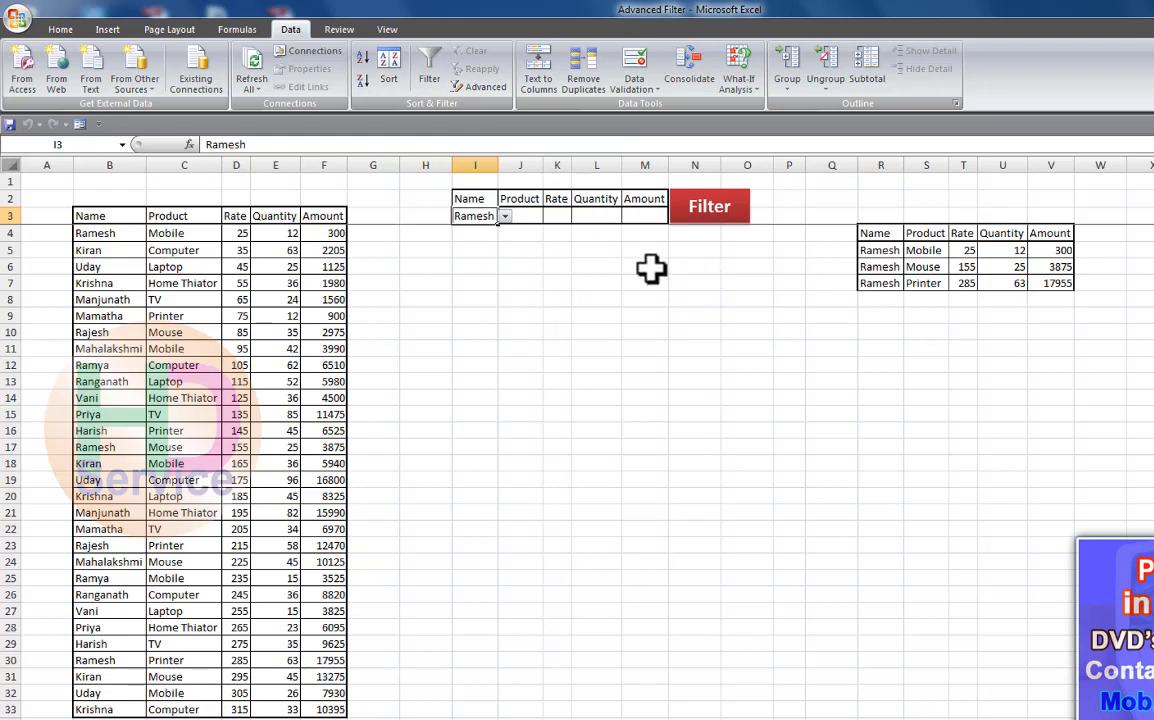
left_click(505, 216)
left_click(494, 284)
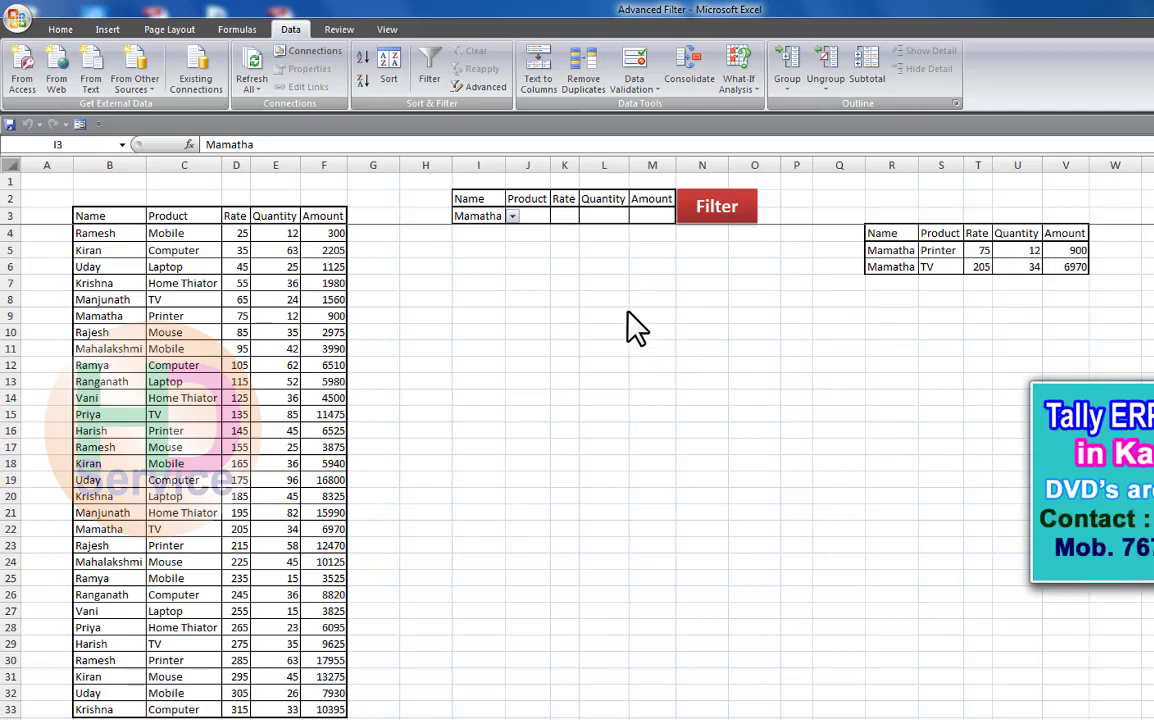
- Choose Harish in I3, listing his Printer (6525) and TV (9625) records
left_click(512, 216)
left_click(484, 300)
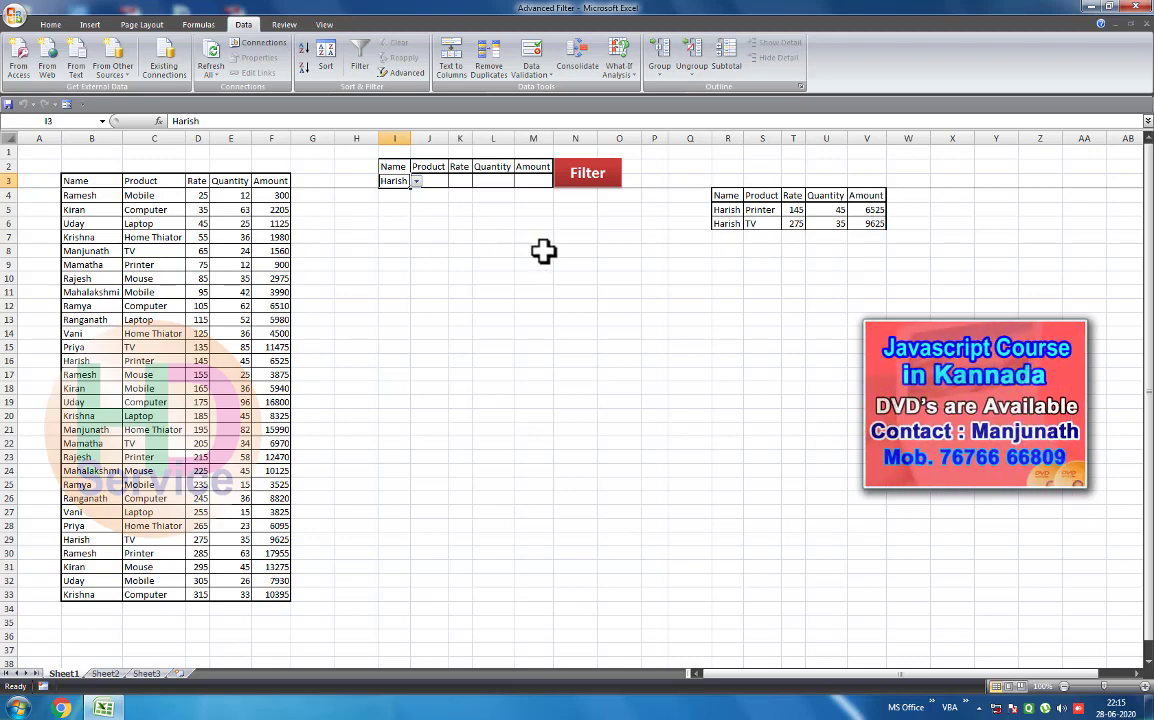
mouse_move(930, 362)
left_click_drag(941, 345, 948, 277)
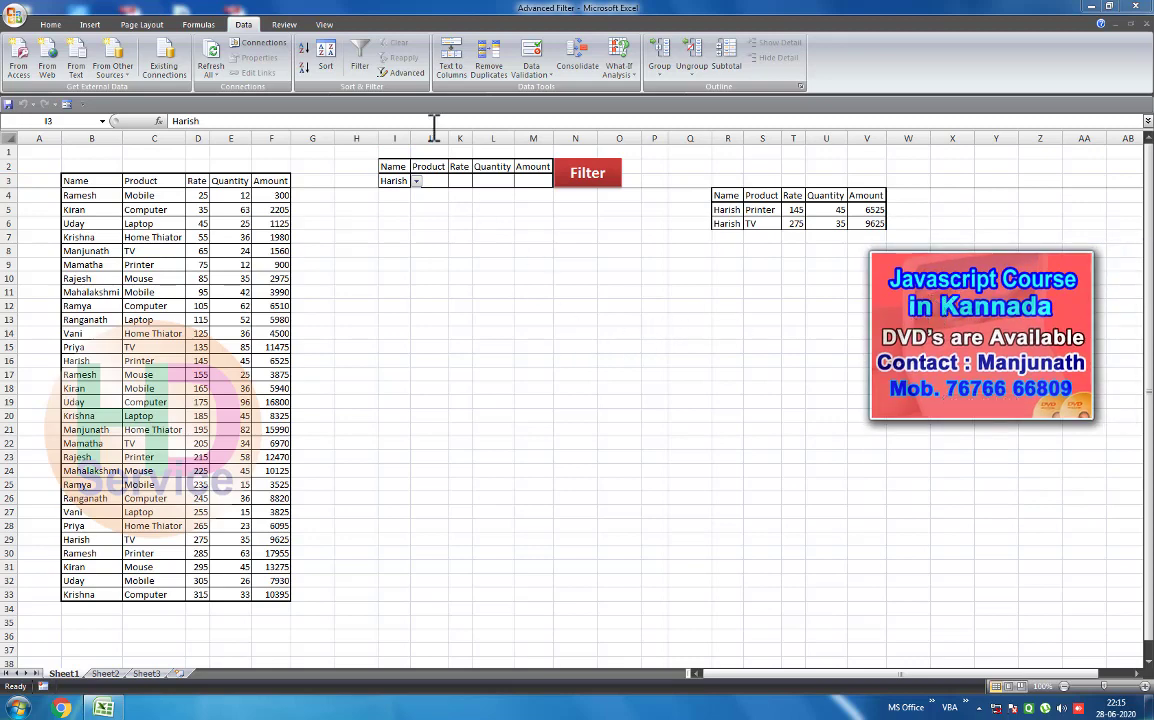
left_click(484, 237)
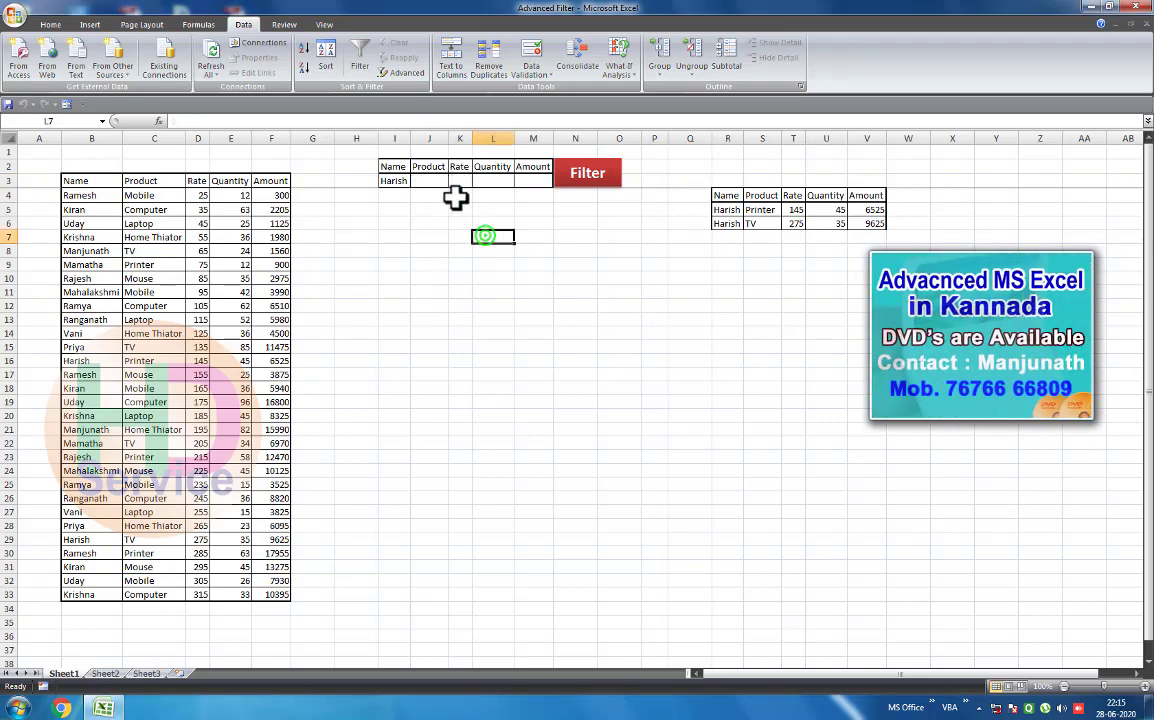
left_click(434, 192)
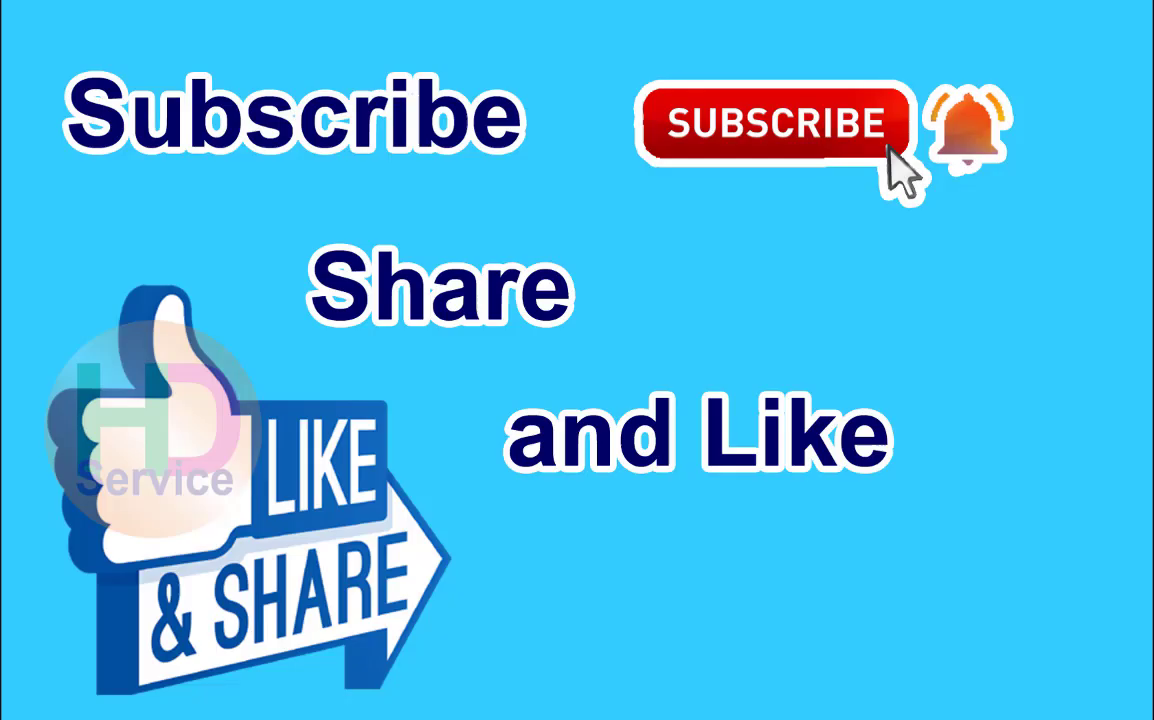